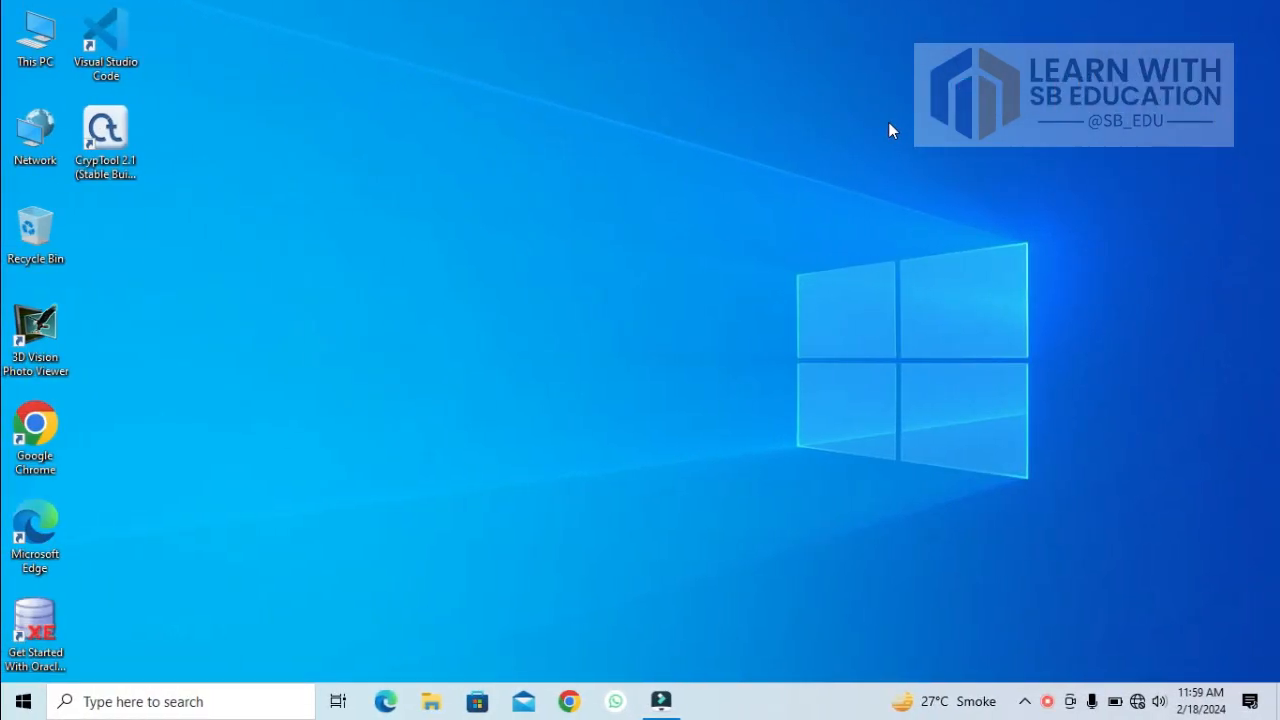
Step: Launch CrypTool 2.1 and create a new empty project
click(117, 172)
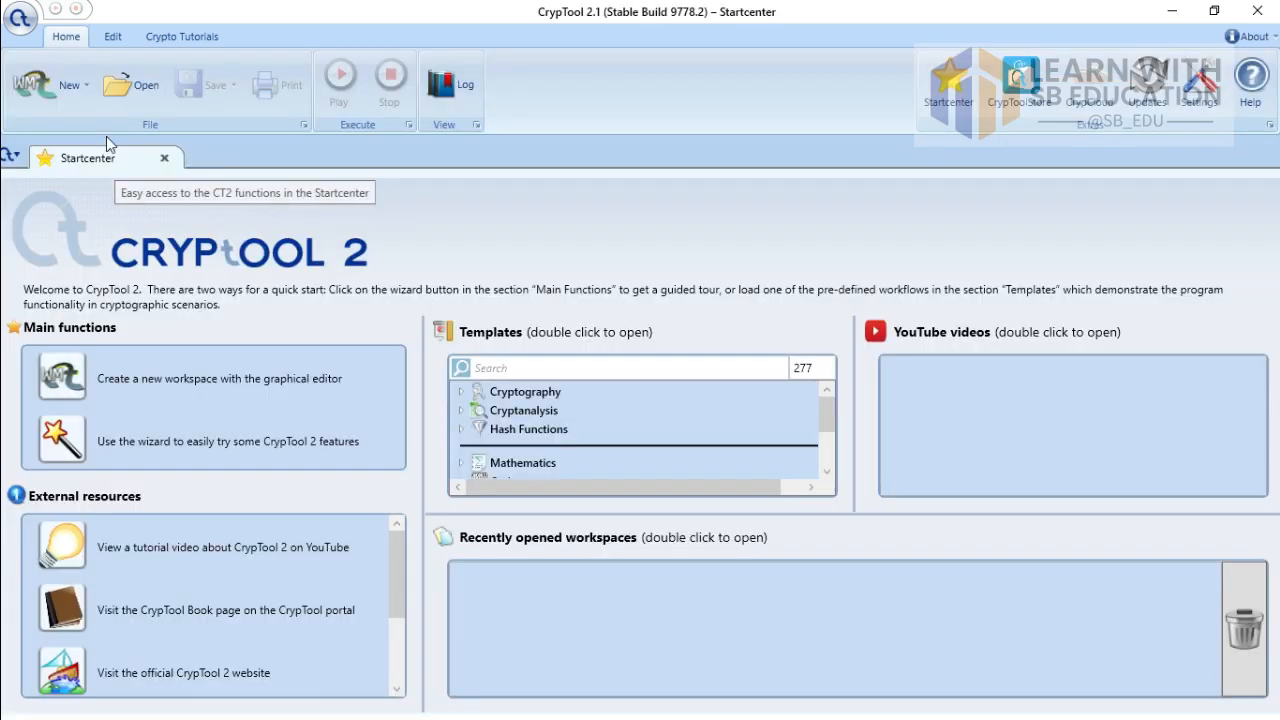
click(42, 83)
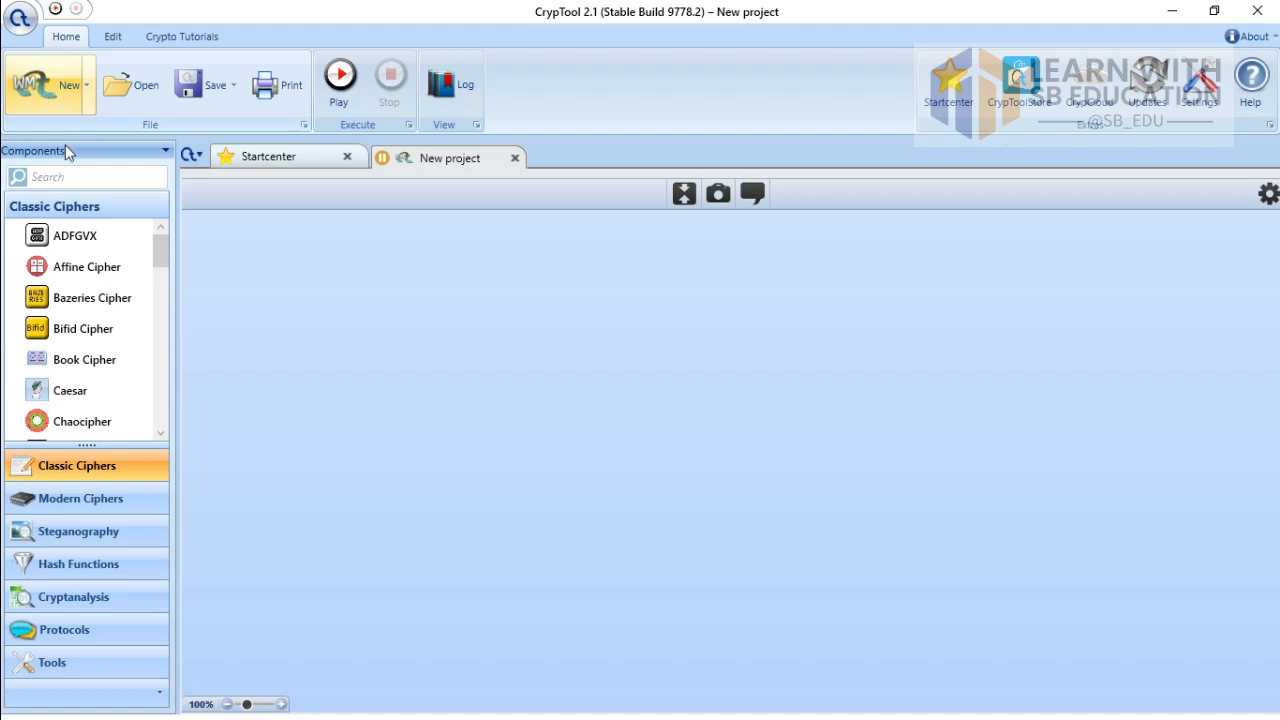
Step: Search the component library for rc4, place RC4 on the workspace, and pull a connection from its first input
click(85, 178)
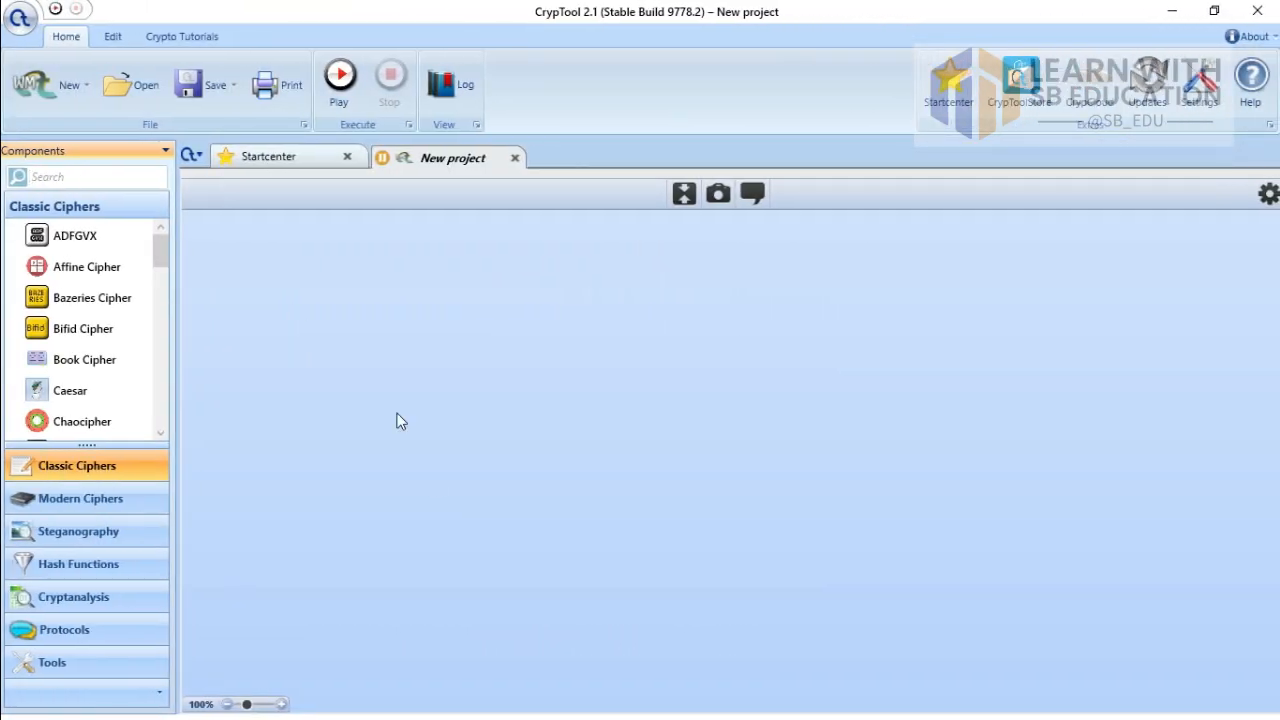
click(431, 478)
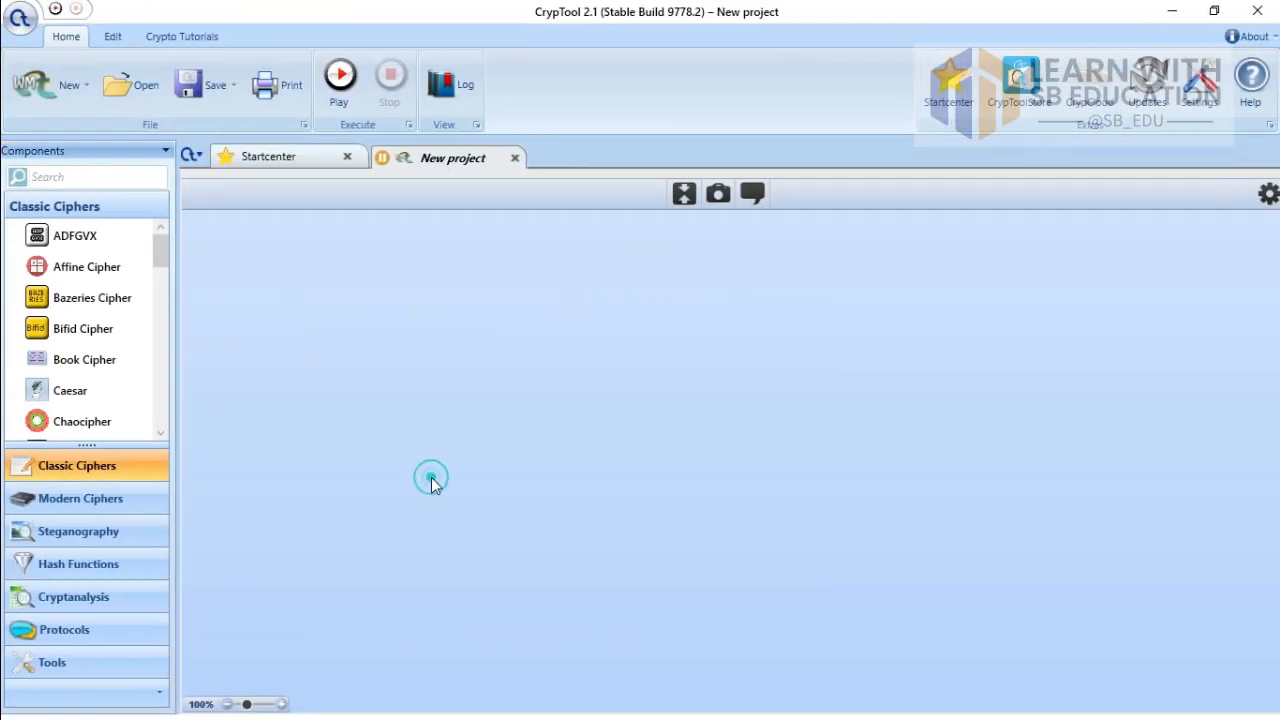
click(113, 177)
text(rc4)
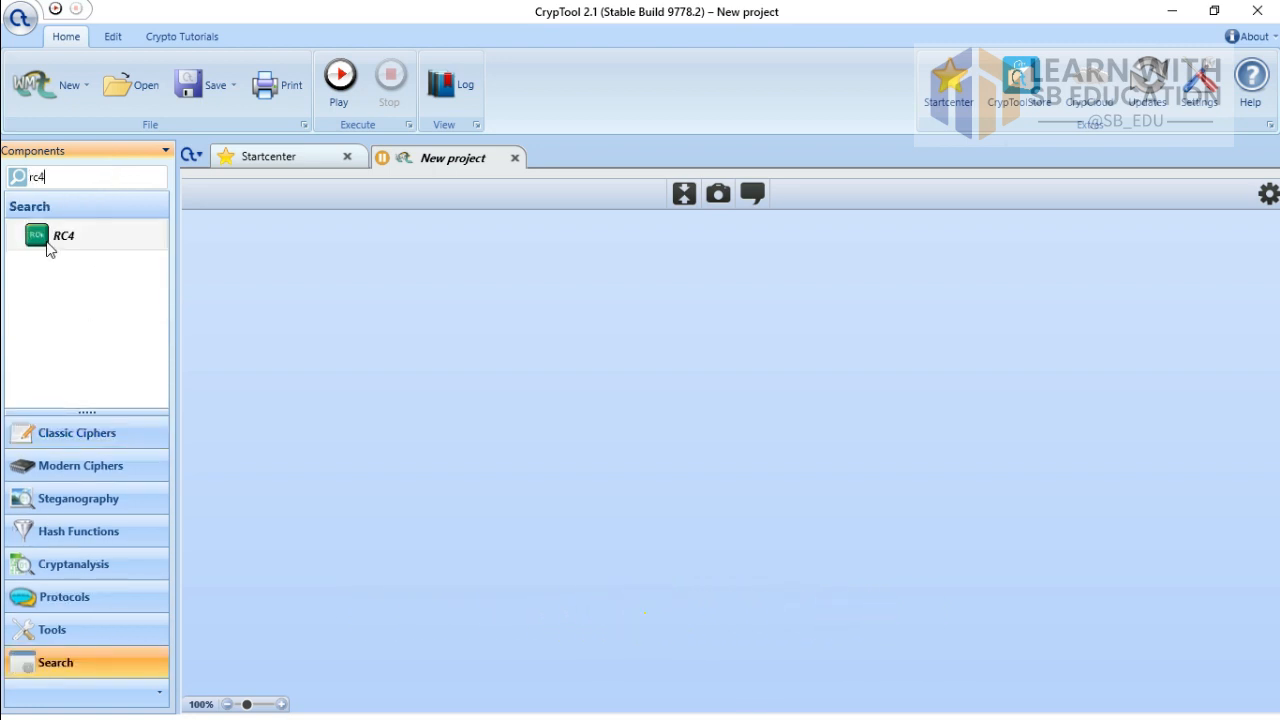
drag(52, 240, 530, 255)
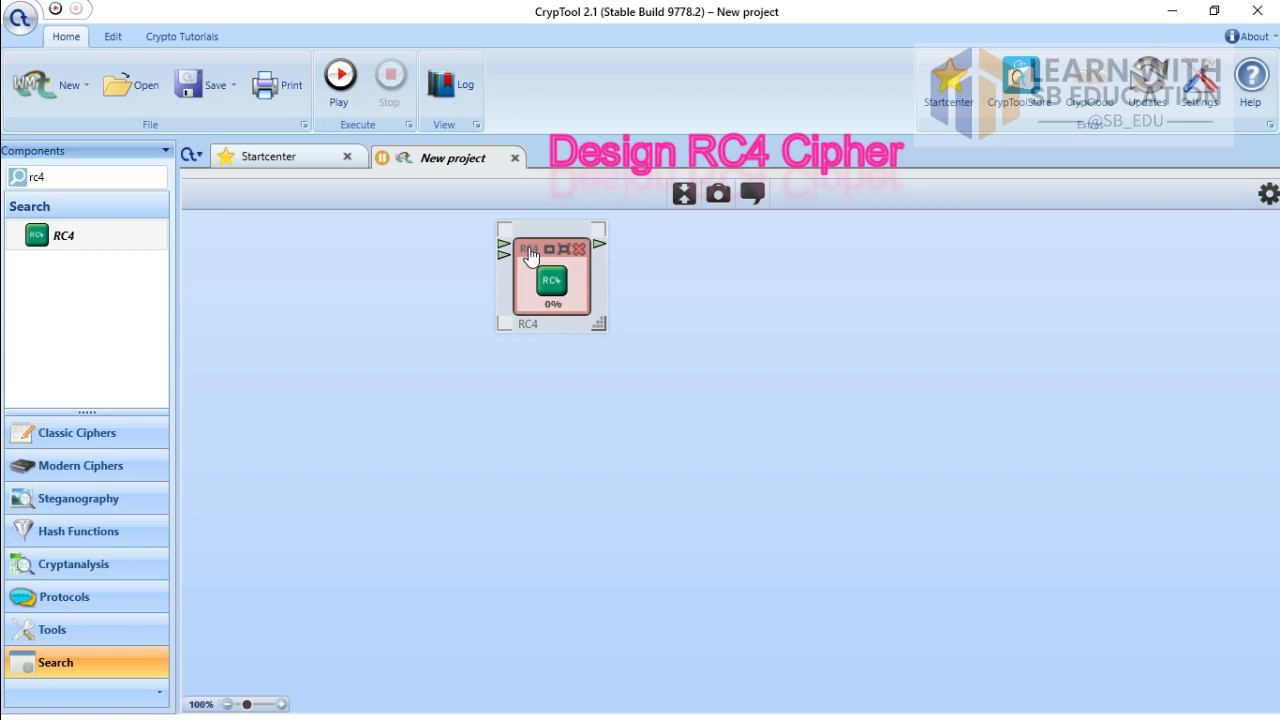
drag(503, 244, 292, 325)
drag(503, 245, 297, 243)
Step: Attach an enlarged Text Input to RC4's first input and caption it 'Sender Message(Plain Text)'
click(391, 195)
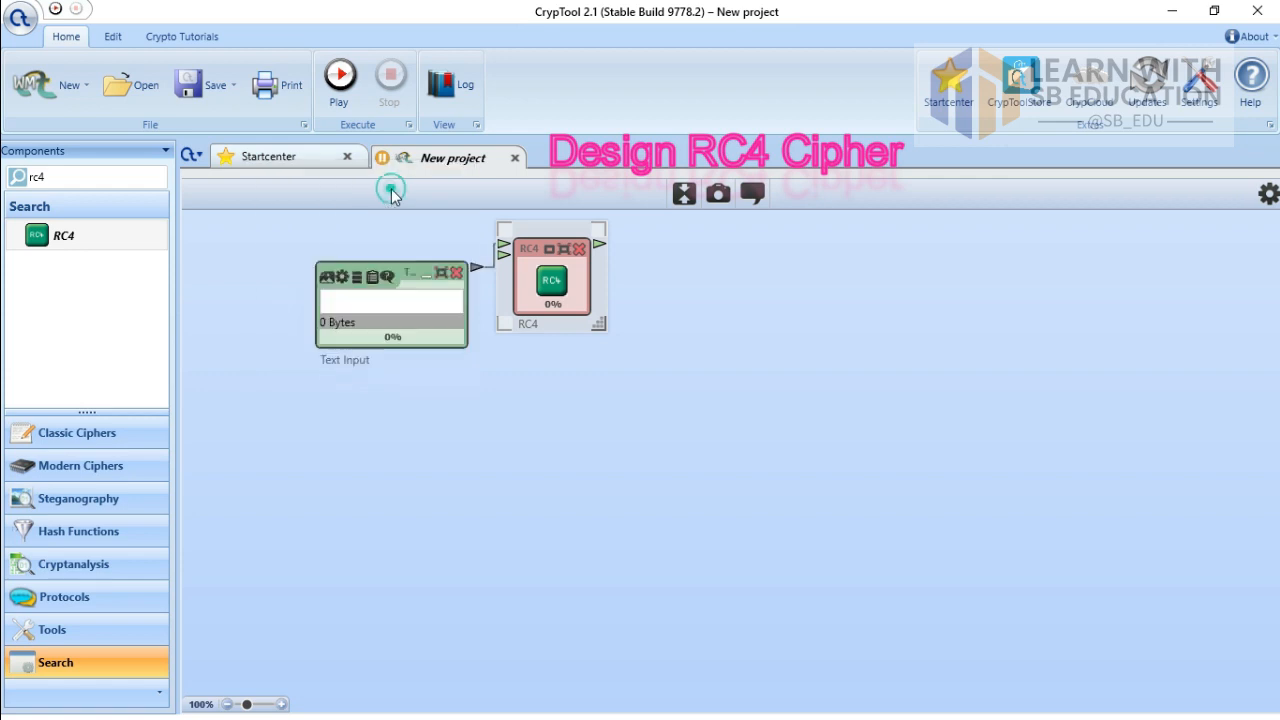
click(355, 261)
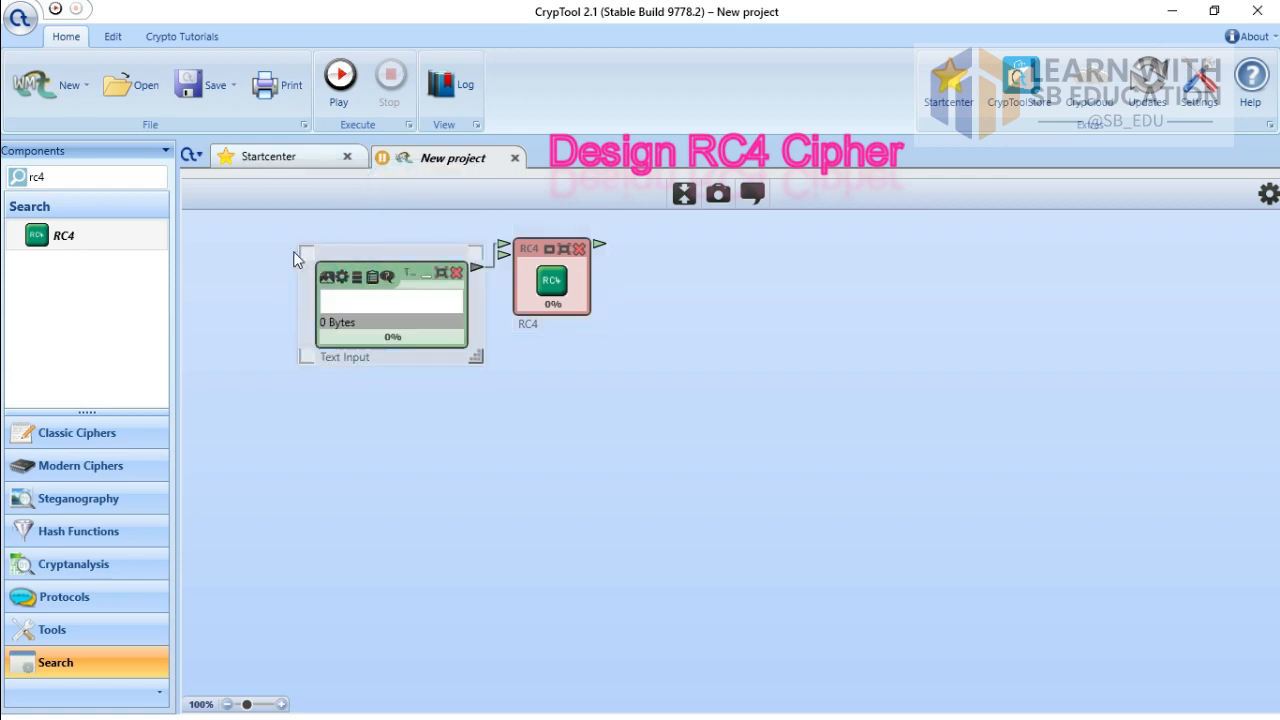
drag(295, 258, 210, 240)
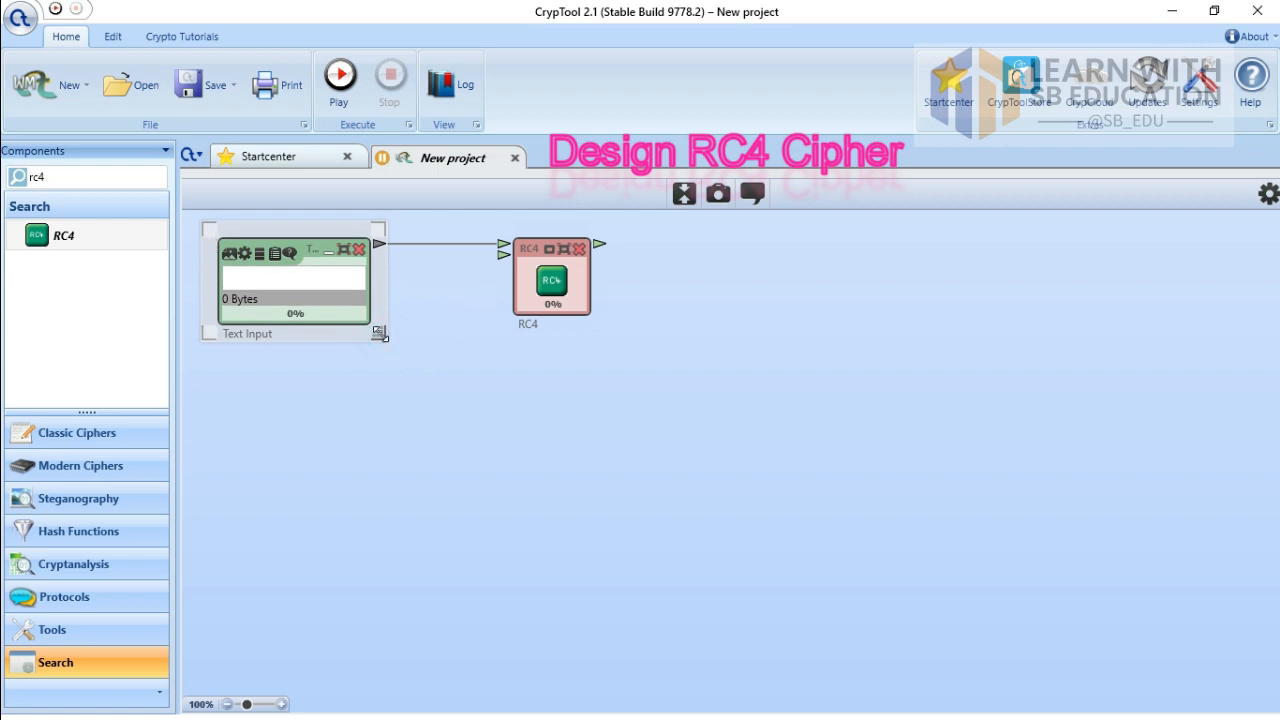
drag(382, 336, 427, 368)
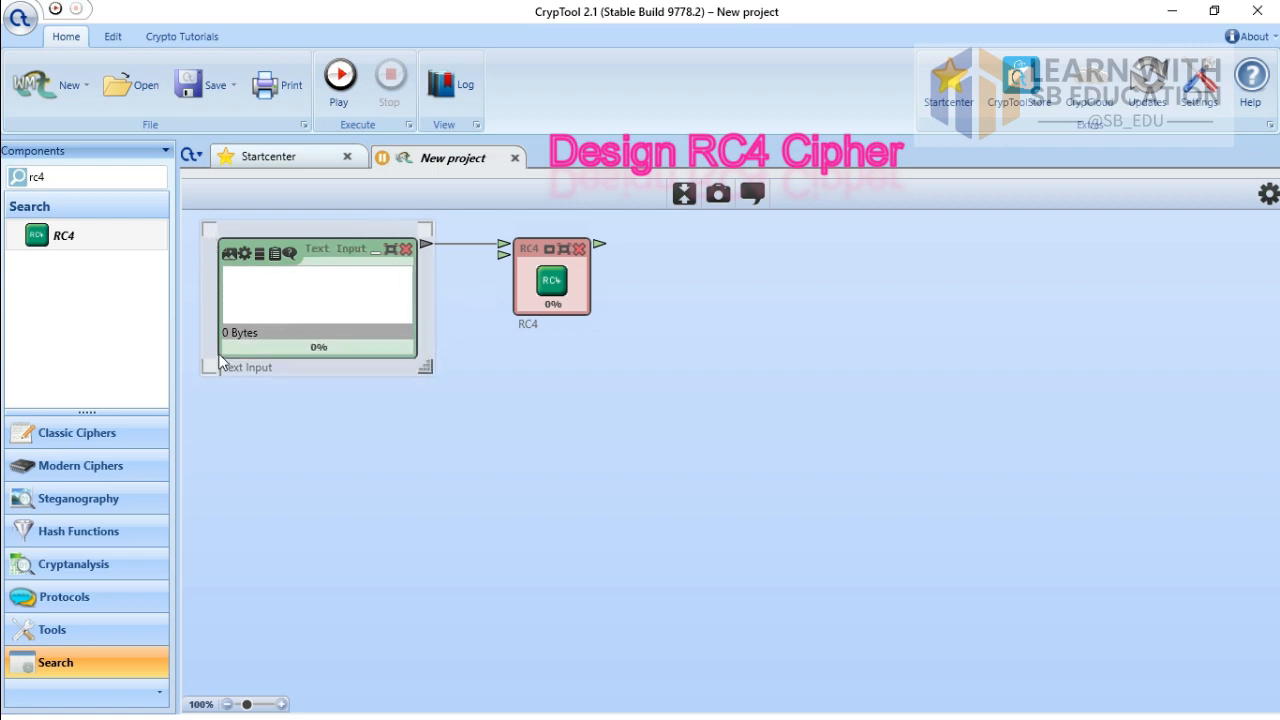
double_click(256, 367)
key(BackSpace)
key(BackSpace)
key(BackSpace)
key(BackSpace)
key(BackSpace)
key(BackSpace)
text(Sender Message(Plain)
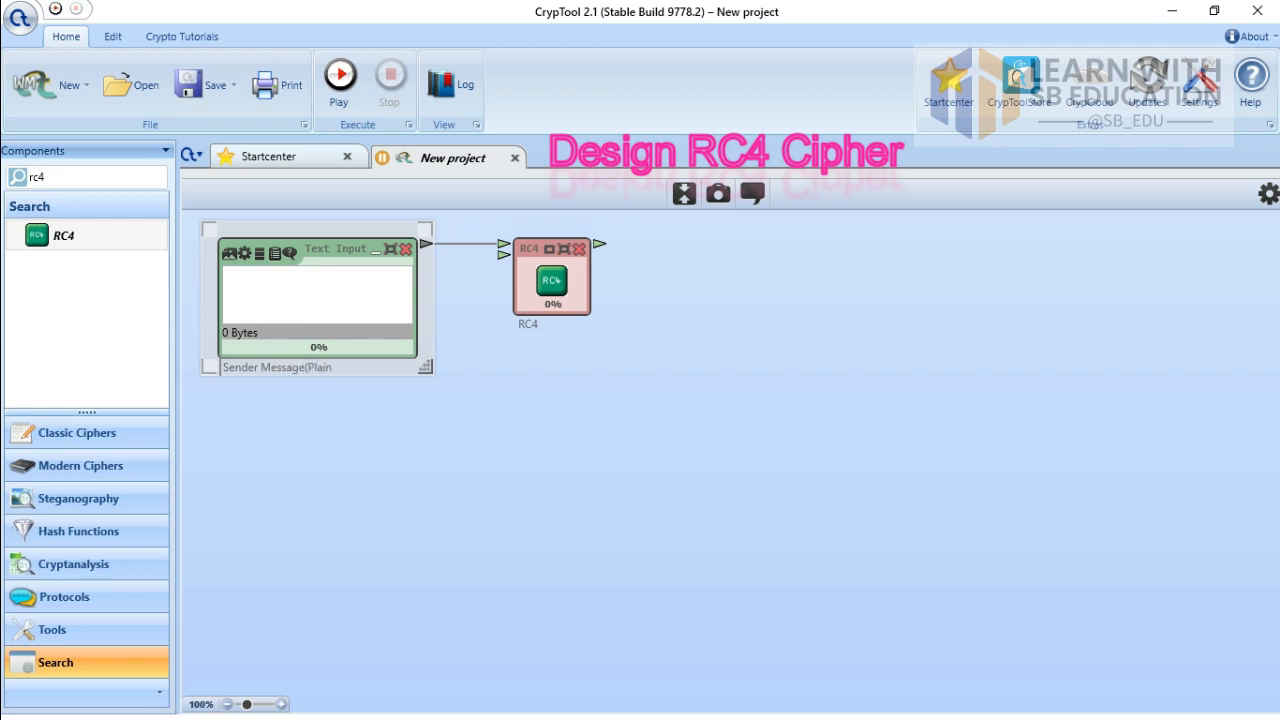
text( Text))
Step: Feed RC4's second input from a String Decoder, with a new Text Input wired into the decoder
drag(504, 256, 488, 450)
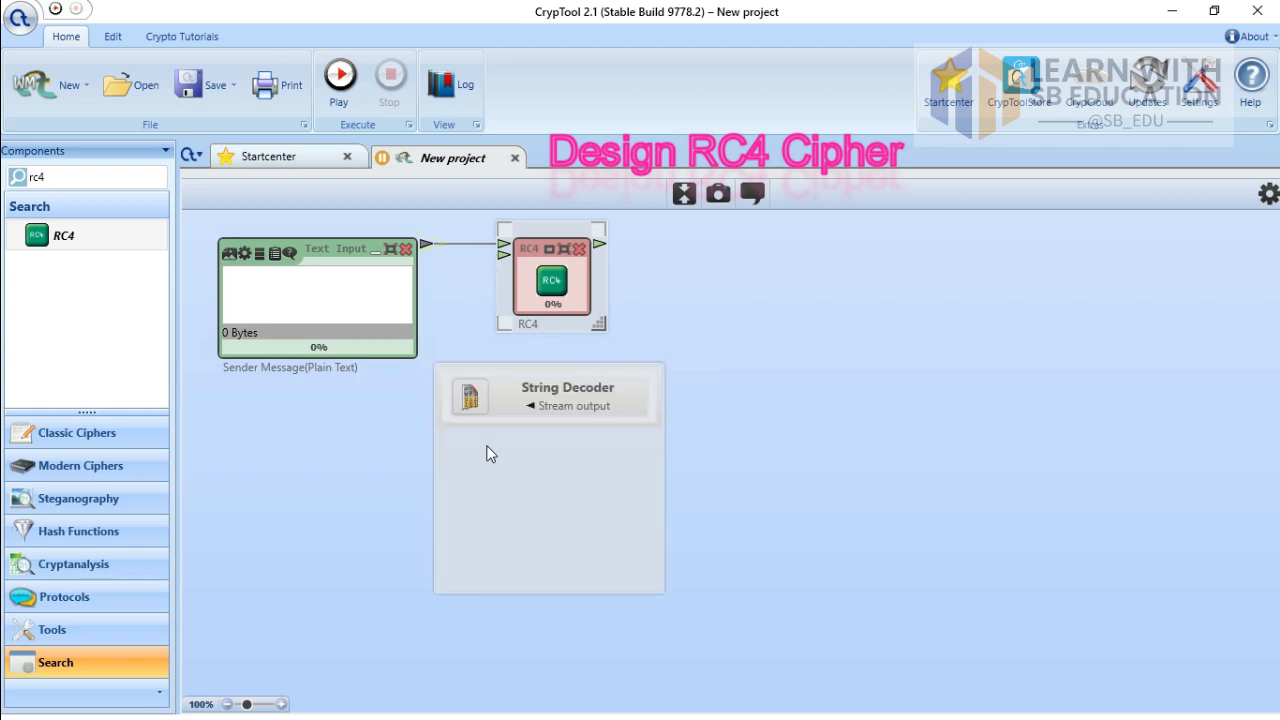
click(510, 402)
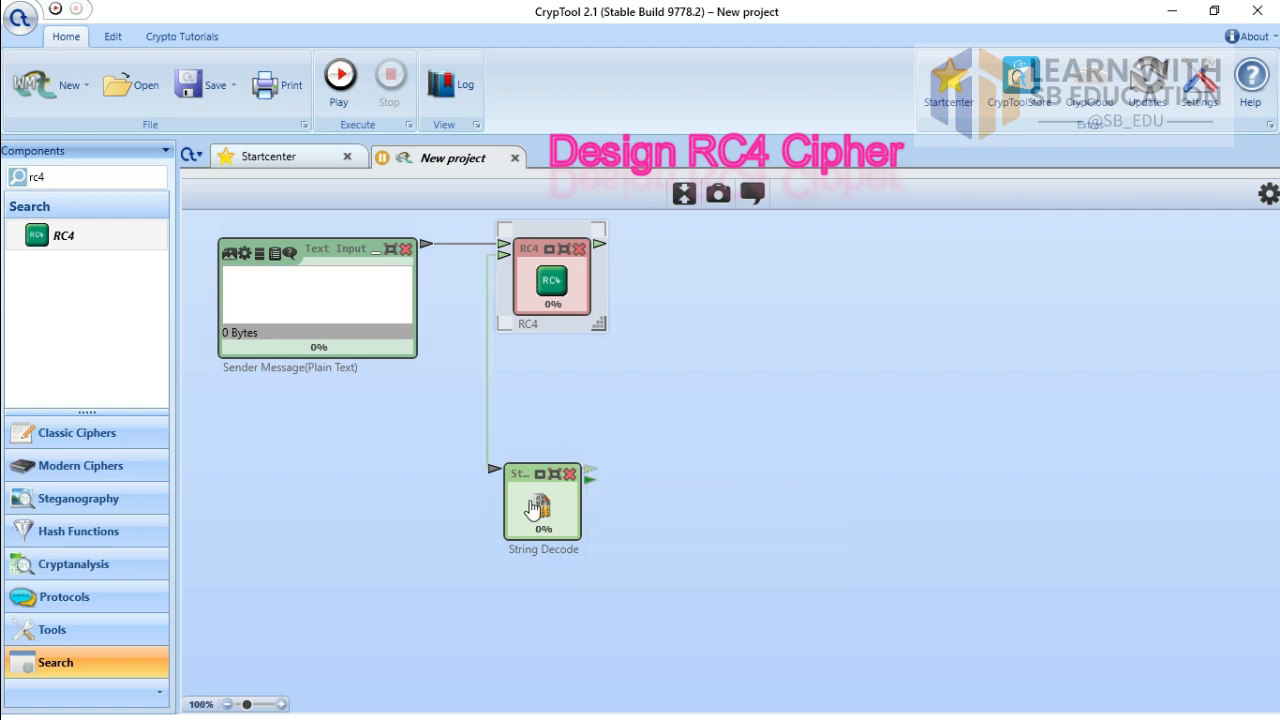
drag(523, 500, 399, 515)
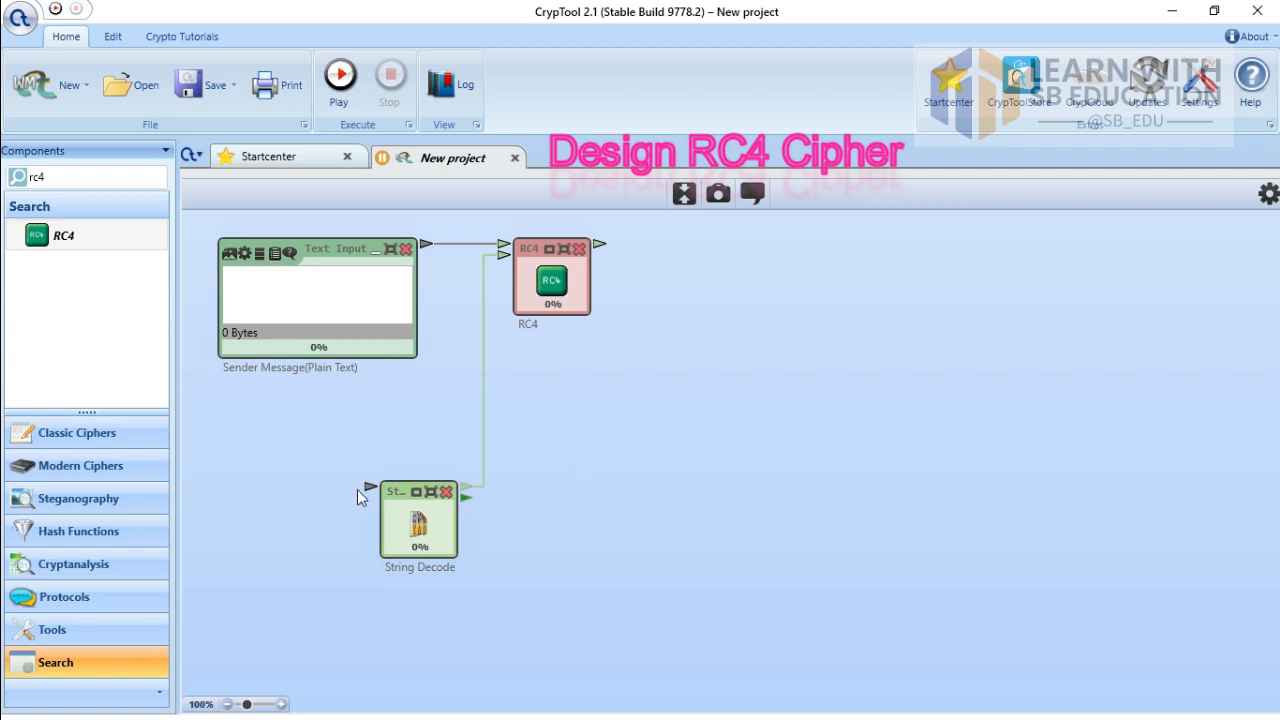
drag(368, 487, 192, 472)
click(336, 443)
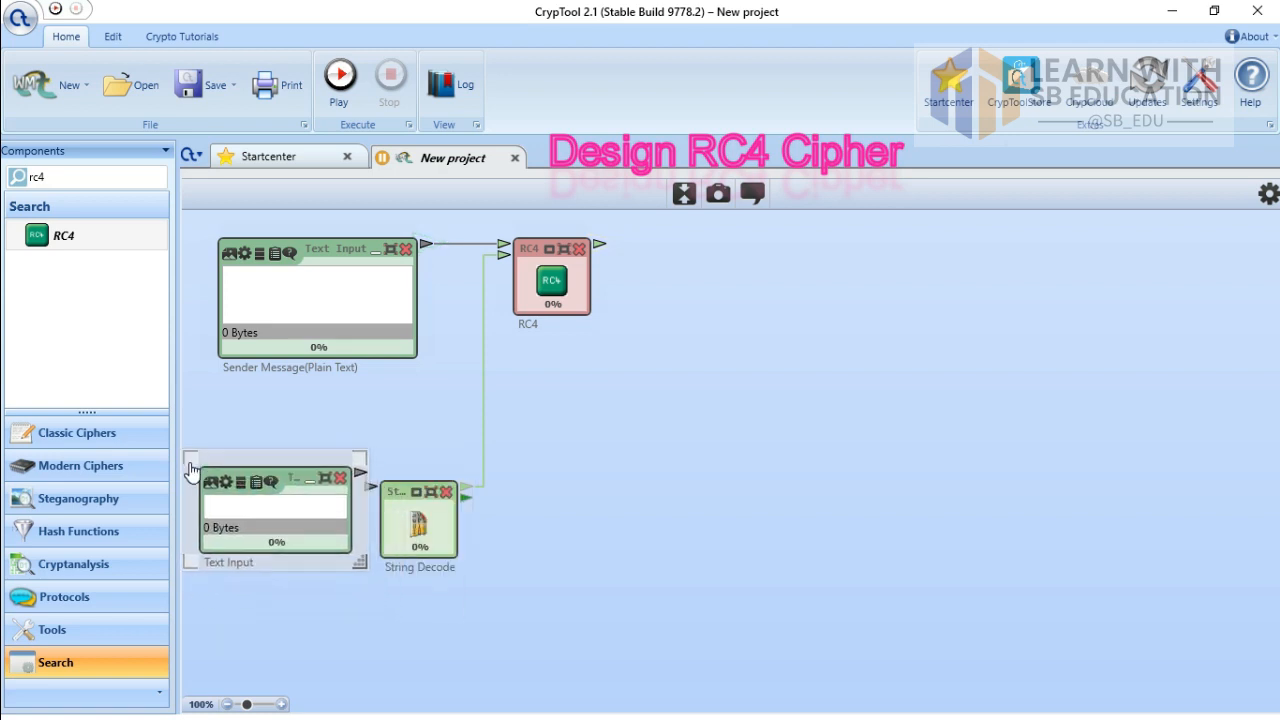
click(412, 488)
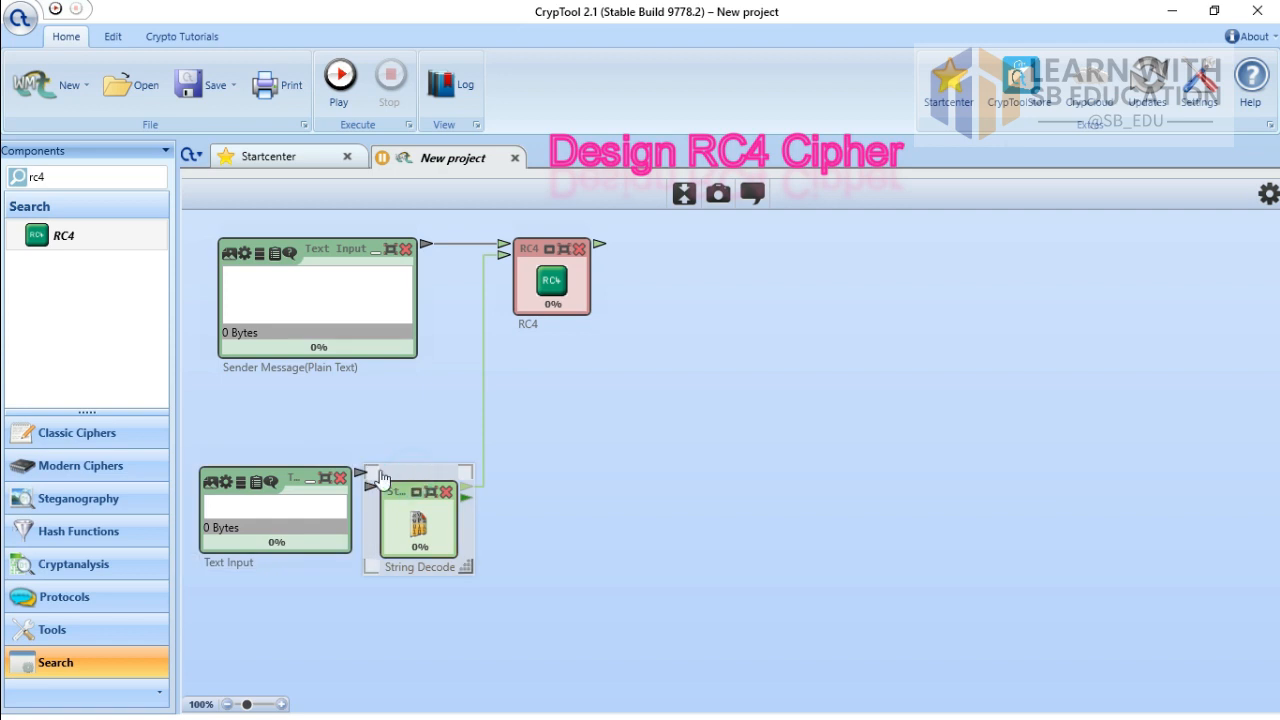
drag(372, 476, 403, 409)
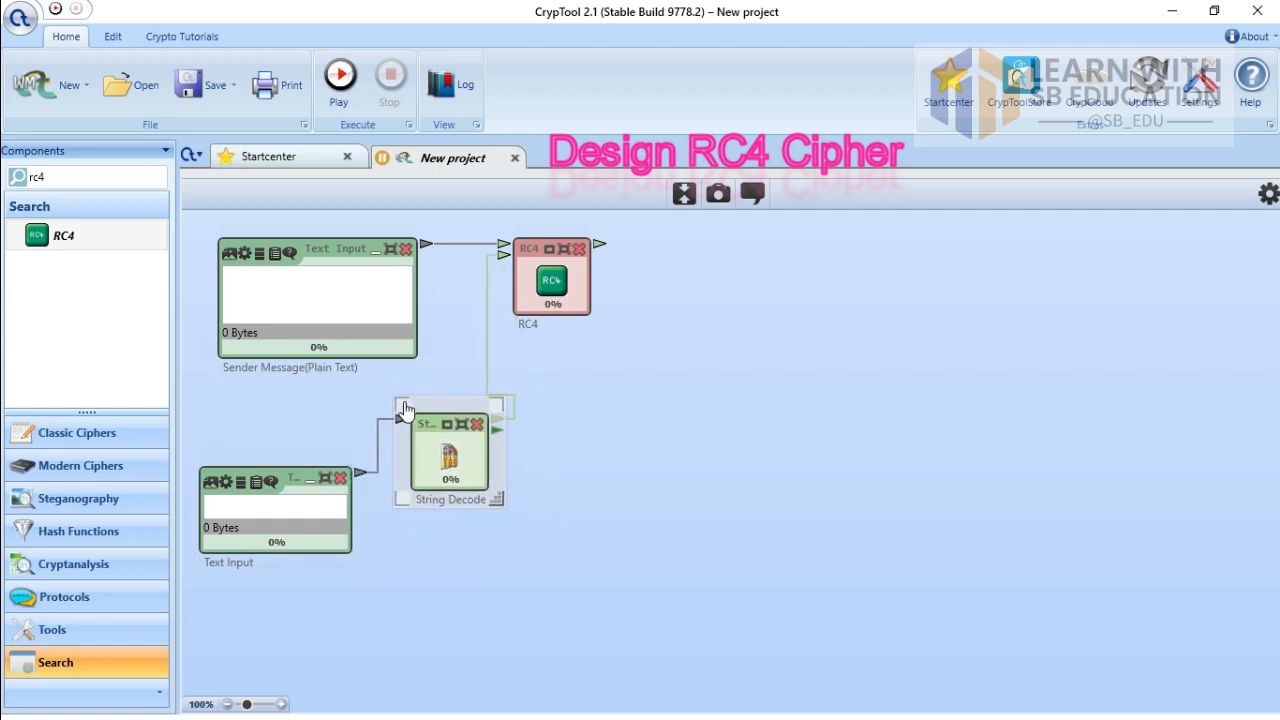
Step: Caption the Text Input 'Sender Key' and the String Decoder 'Hex to Bytes'
click(334, 542)
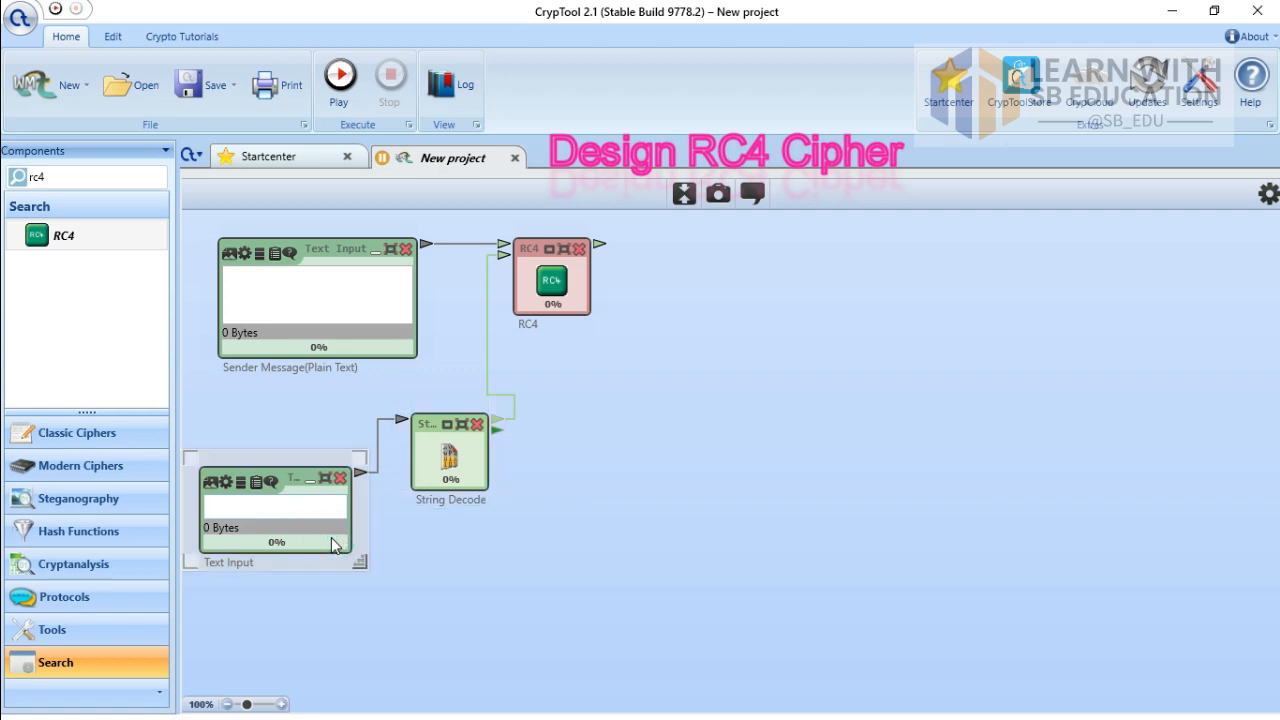
click(249, 563)
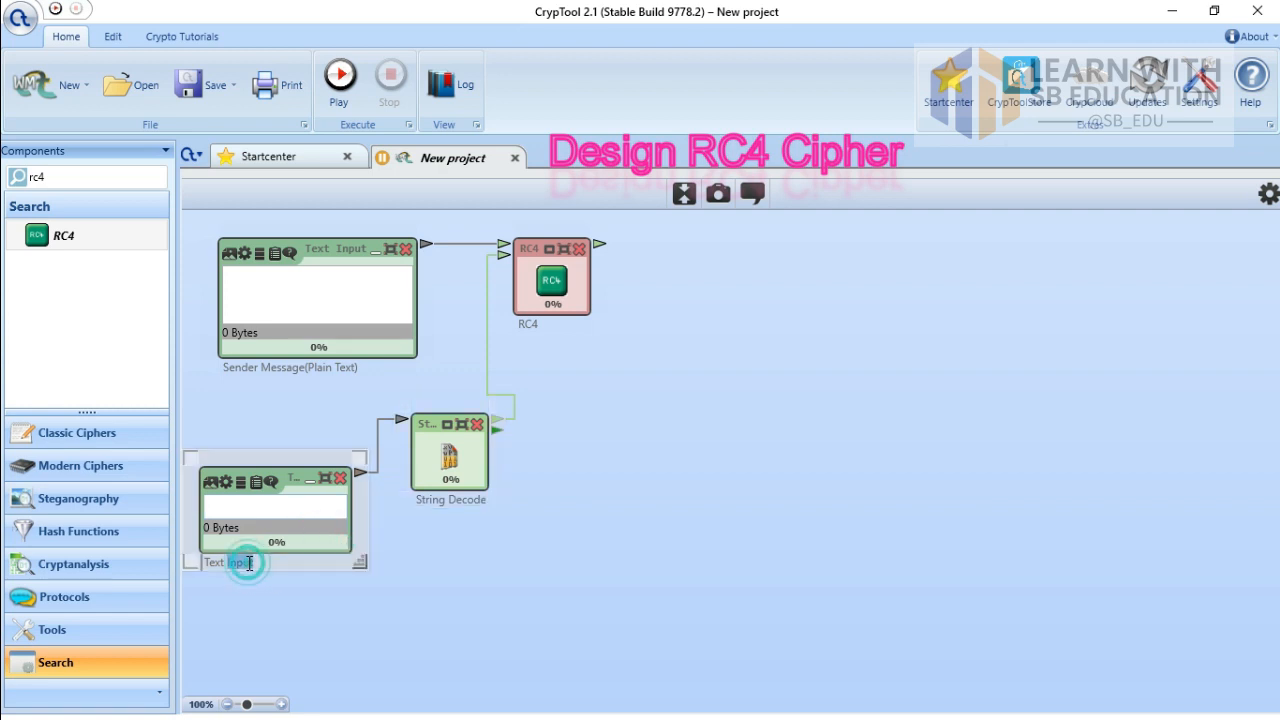
key(BackSpace)
key(BackSpace)
key(BackSpace)
key(BackSpace)
key(BackSpace)
key(BackSpace)
text(Se)
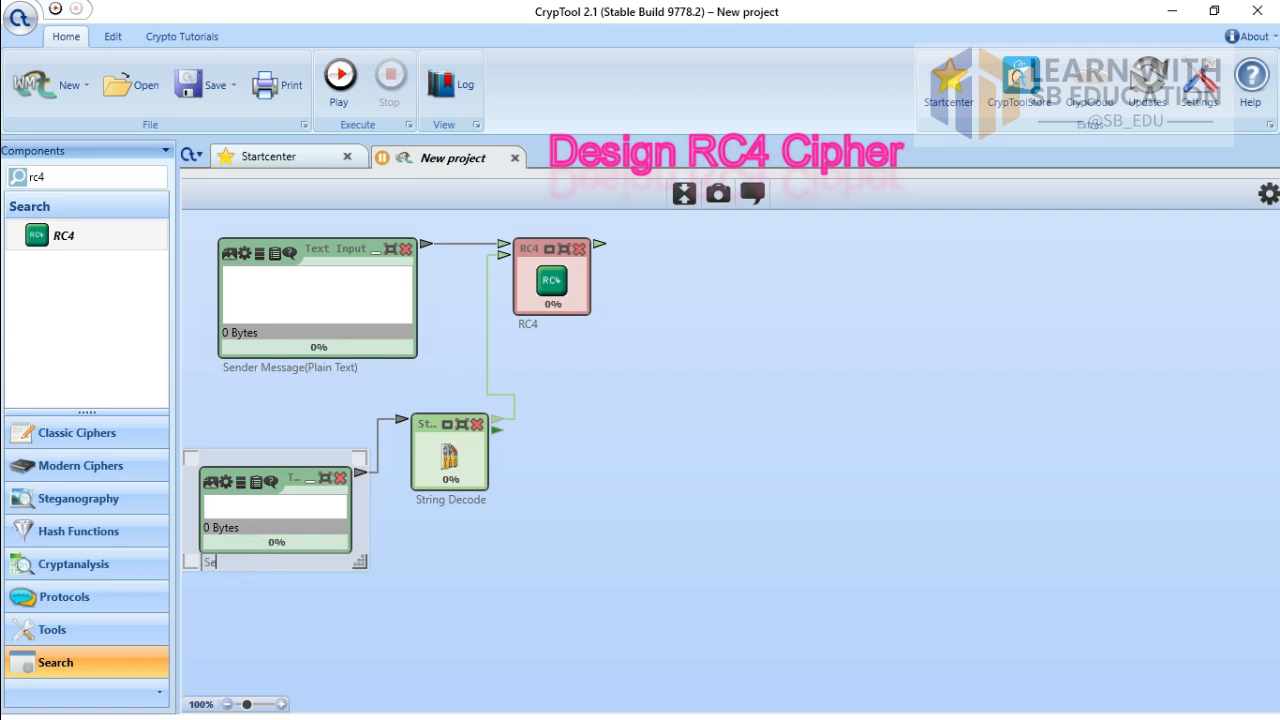
text(nder Key)
click(462, 505)
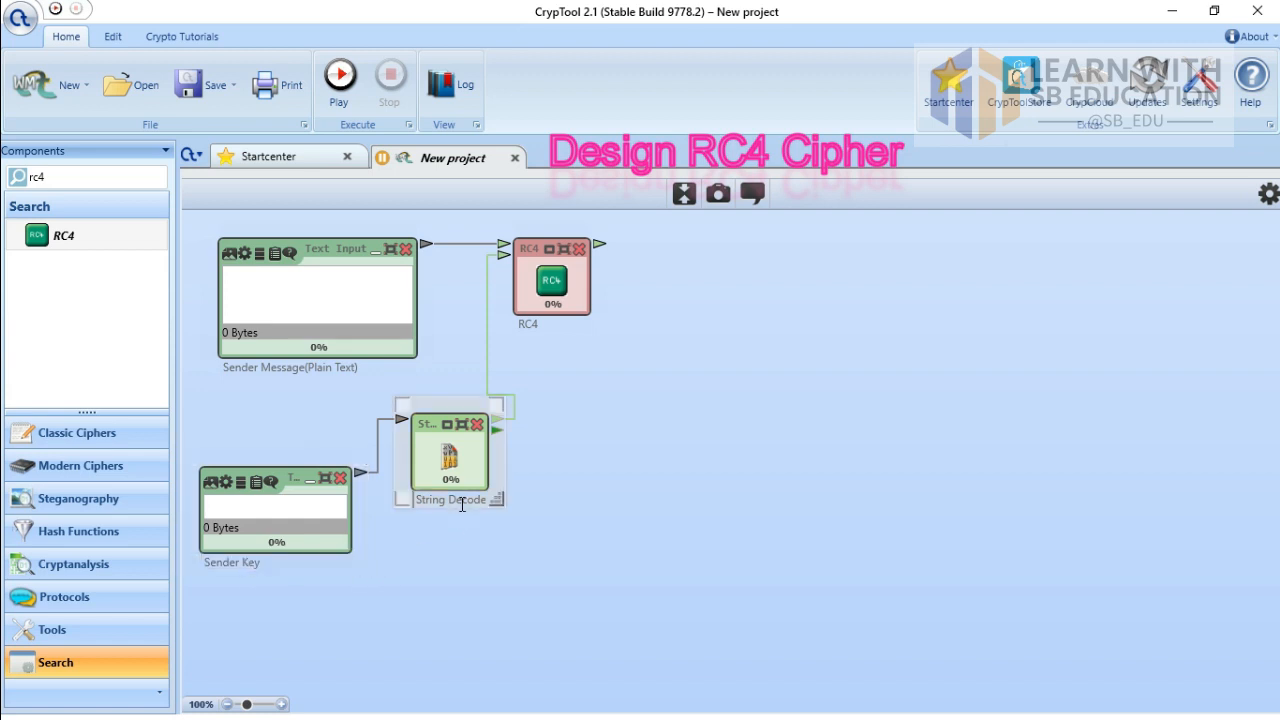
double_click(462, 505)
key(BackSpace)
key(BackSpace)
key(BackSpace)
key(BackSpace)
key(BackSpace)
key(BackSpace)
key(BackSpace)
key(BackSpace)
text(Hex to Bytes)
Step: Connect a Text Output to RC4's output and caption it 'Transmitted MessageHe' for the hex message
click(659, 358)
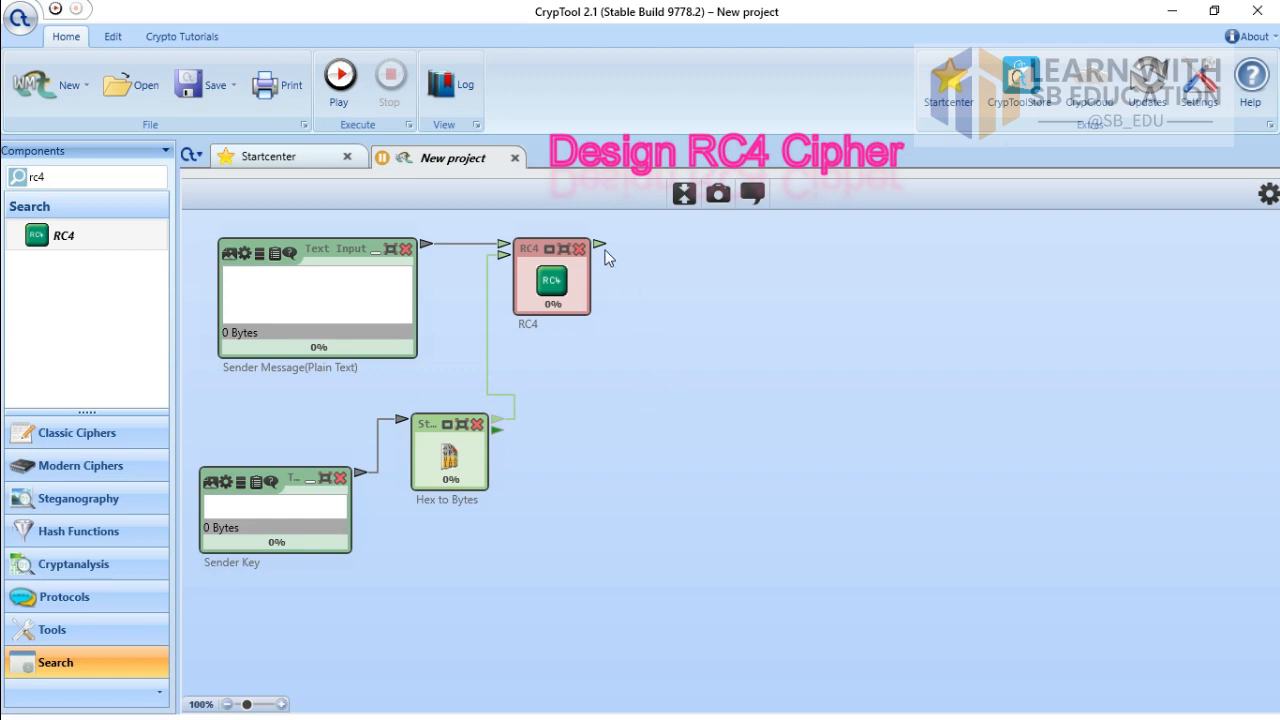
drag(598, 243, 669, 385)
click(732, 380)
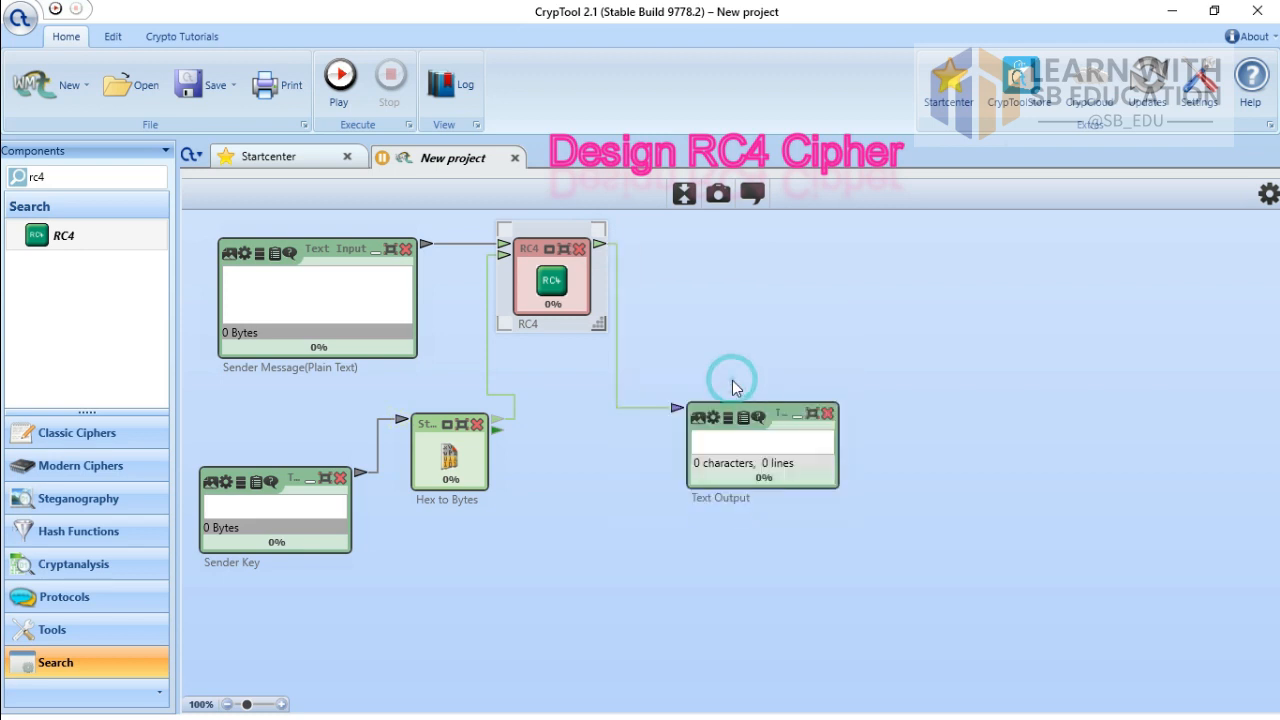
click(735, 404)
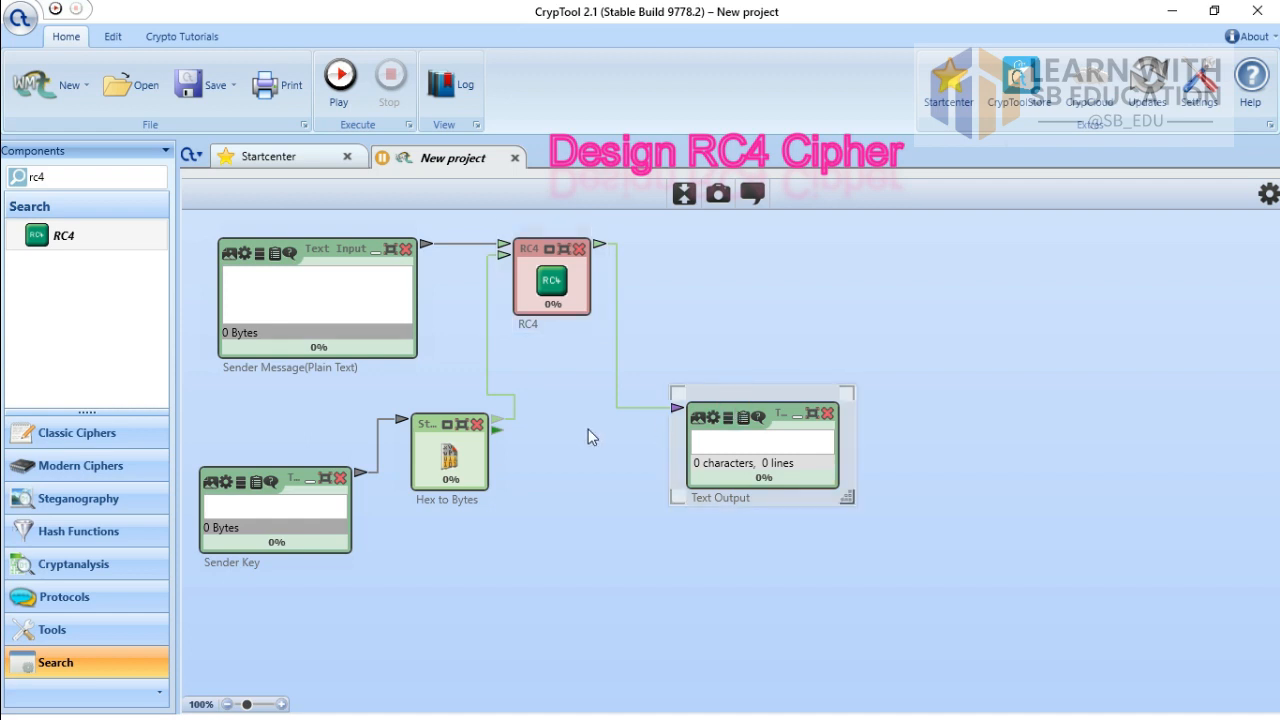
double_click(768, 500)
key(BackSpace)
key(BackSpace)
key(BackSpace)
key(BackSpace)
key(BackSpace)
key(BackSpace)
text(Tran)
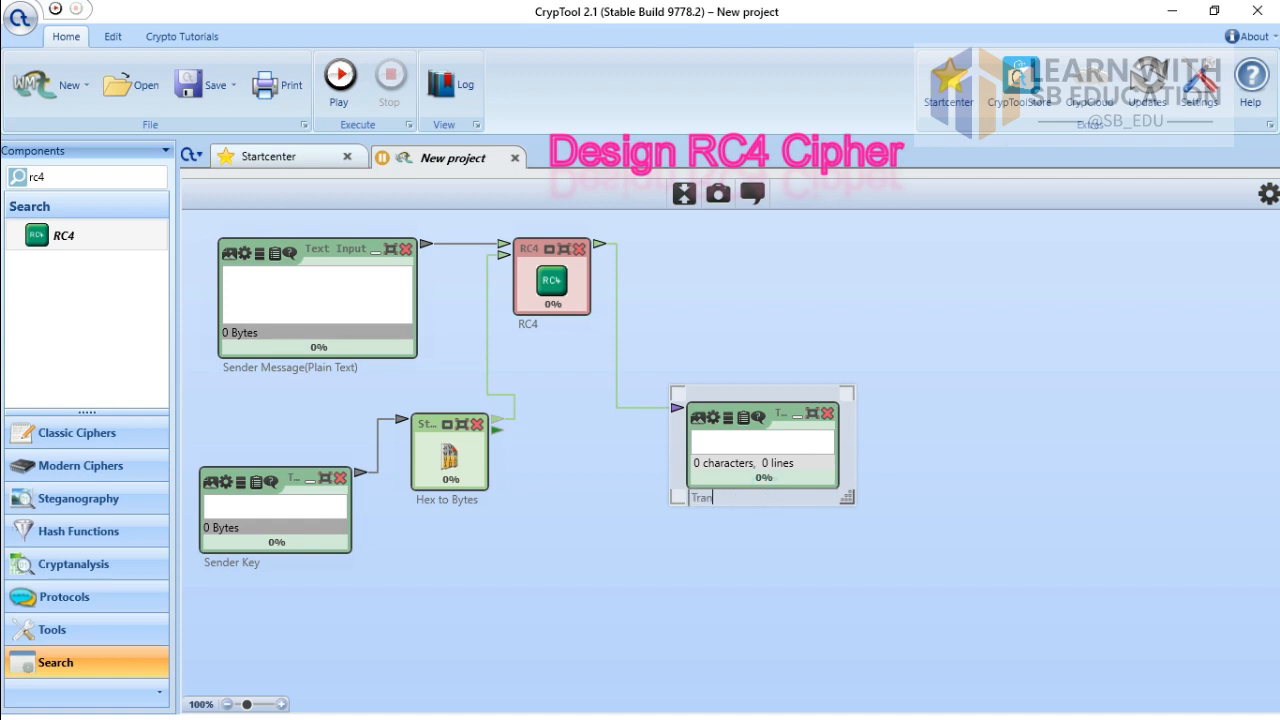
text(smitted MessageHex)
drag(679, 392, 651, 383)
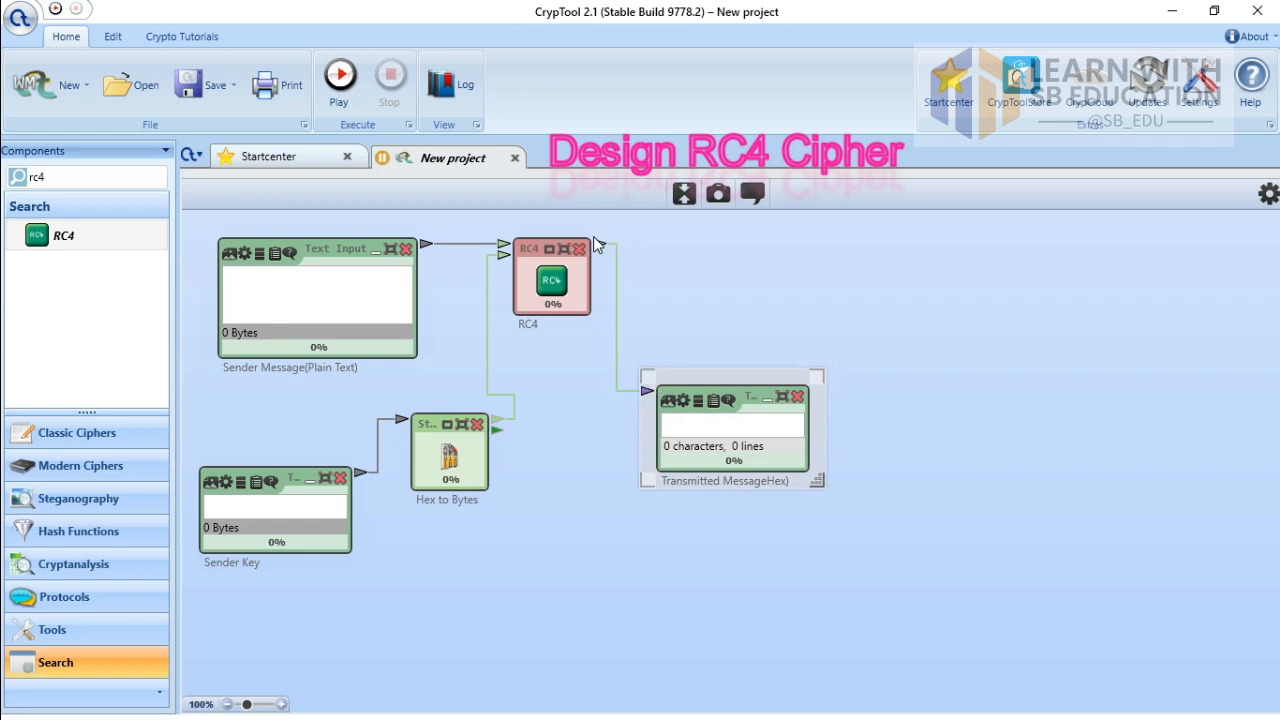
Step: Add a String Encode component from RC4's output, then delete it after miswiring
drag(597, 242, 612, 512)
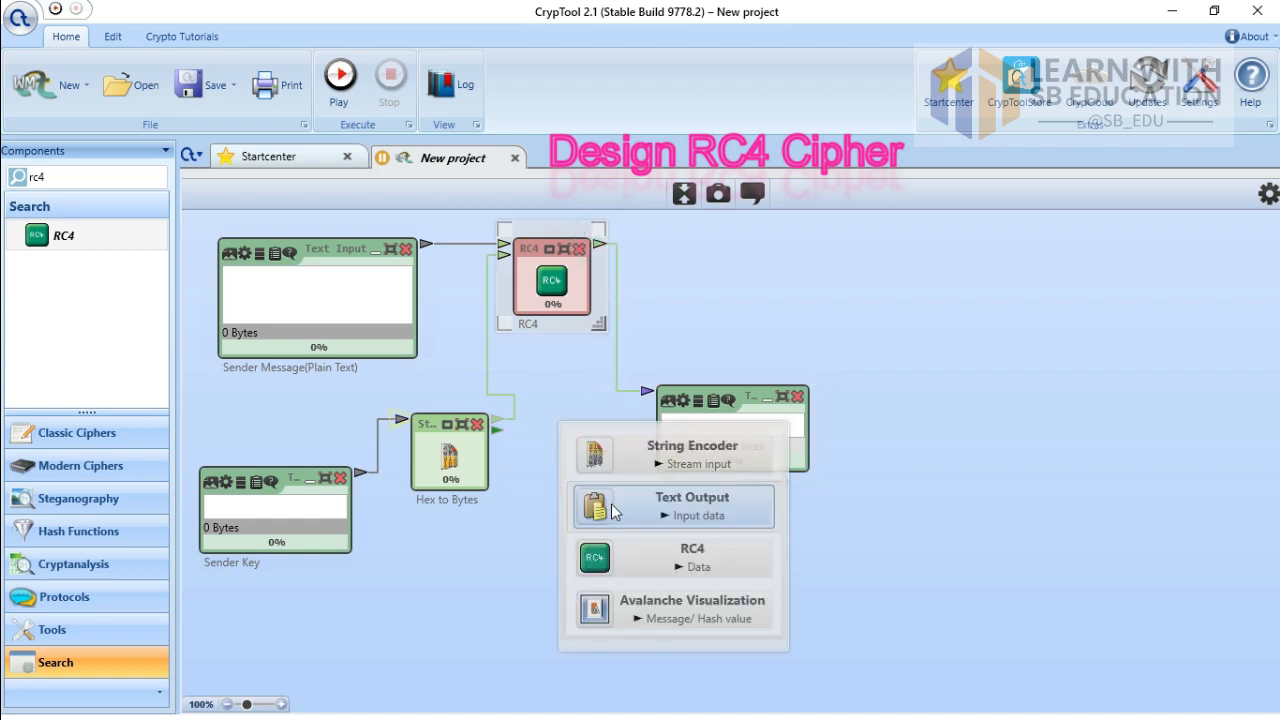
click(716, 462)
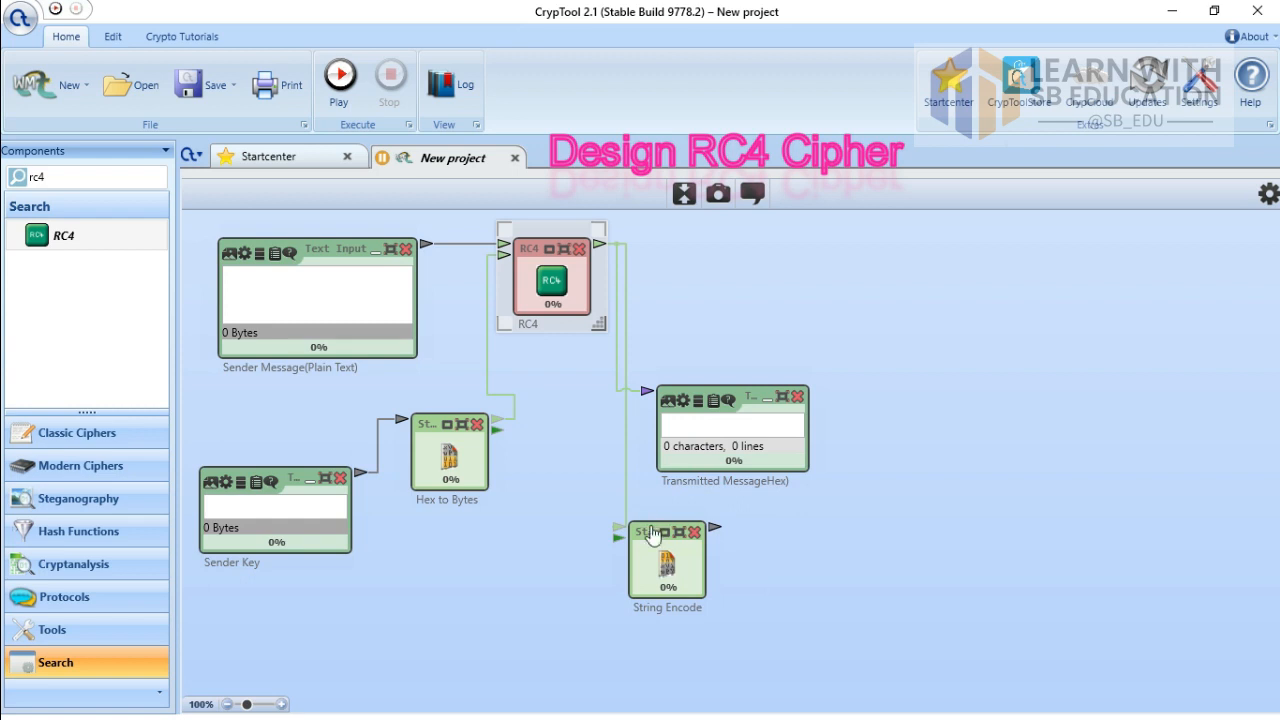
click(646, 572)
drag(624, 521, 510, 520)
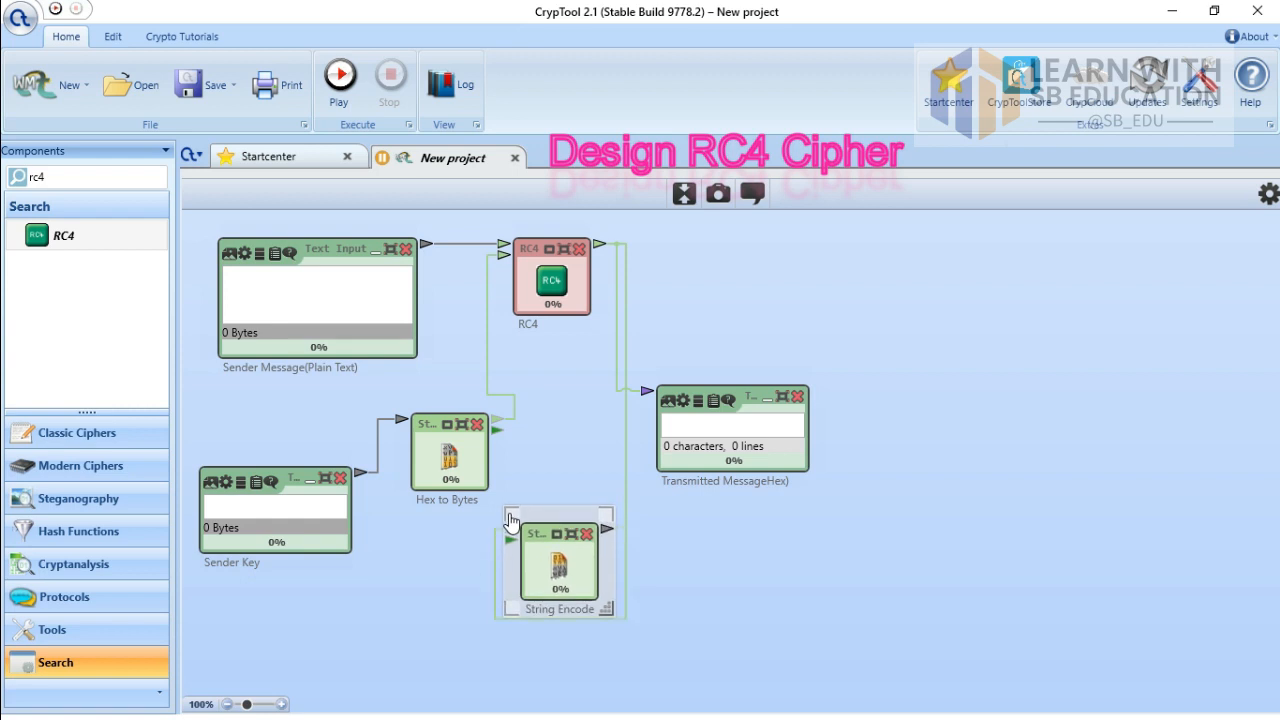
click(674, 540)
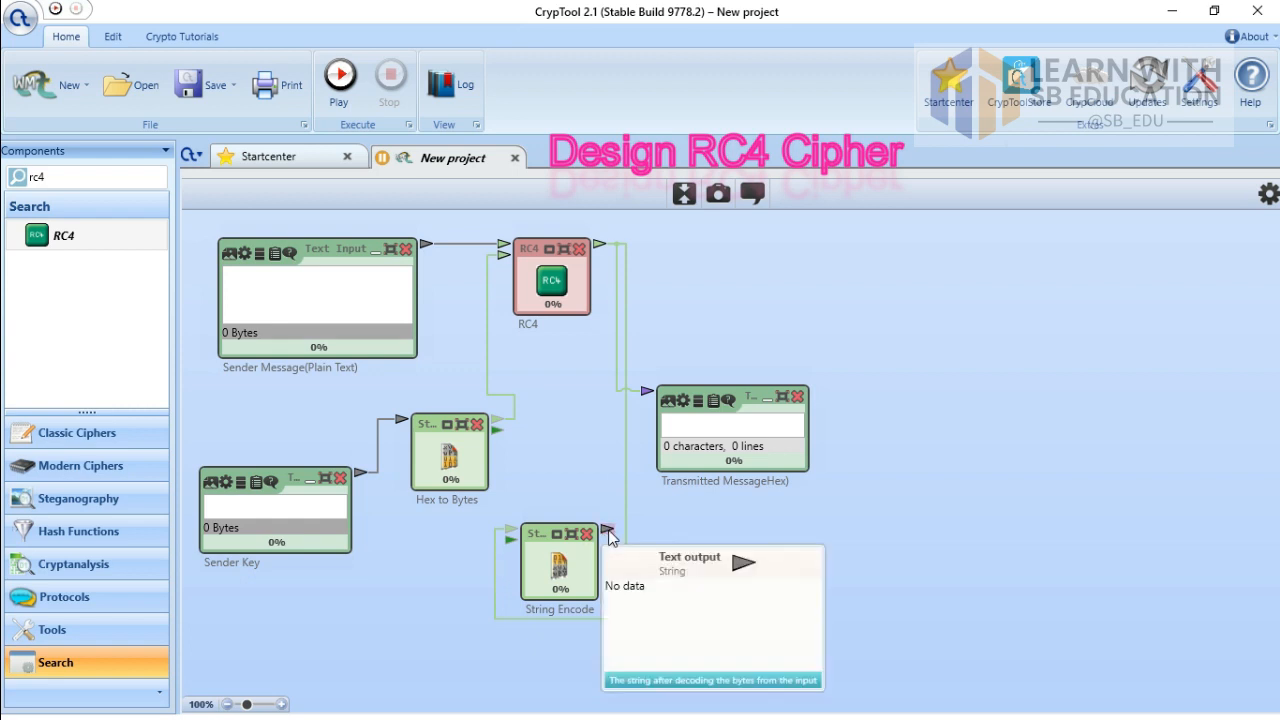
drag(603, 529, 610, 244)
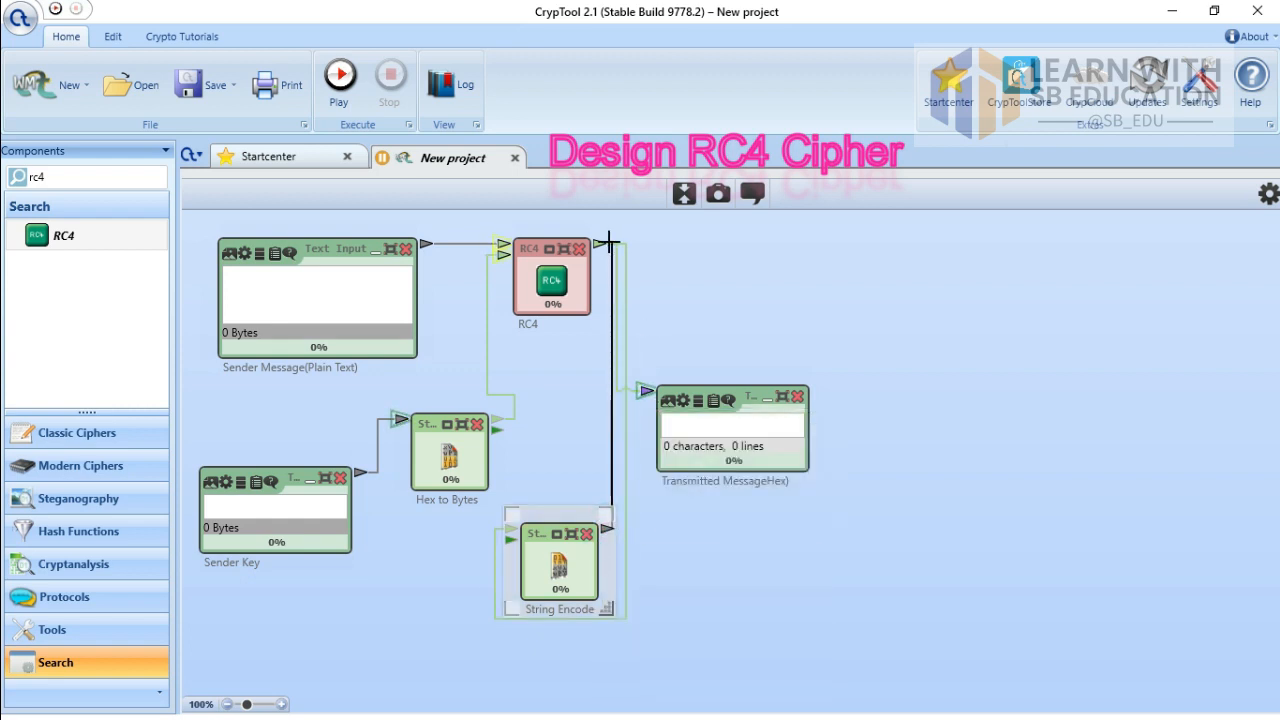
click(902, 484)
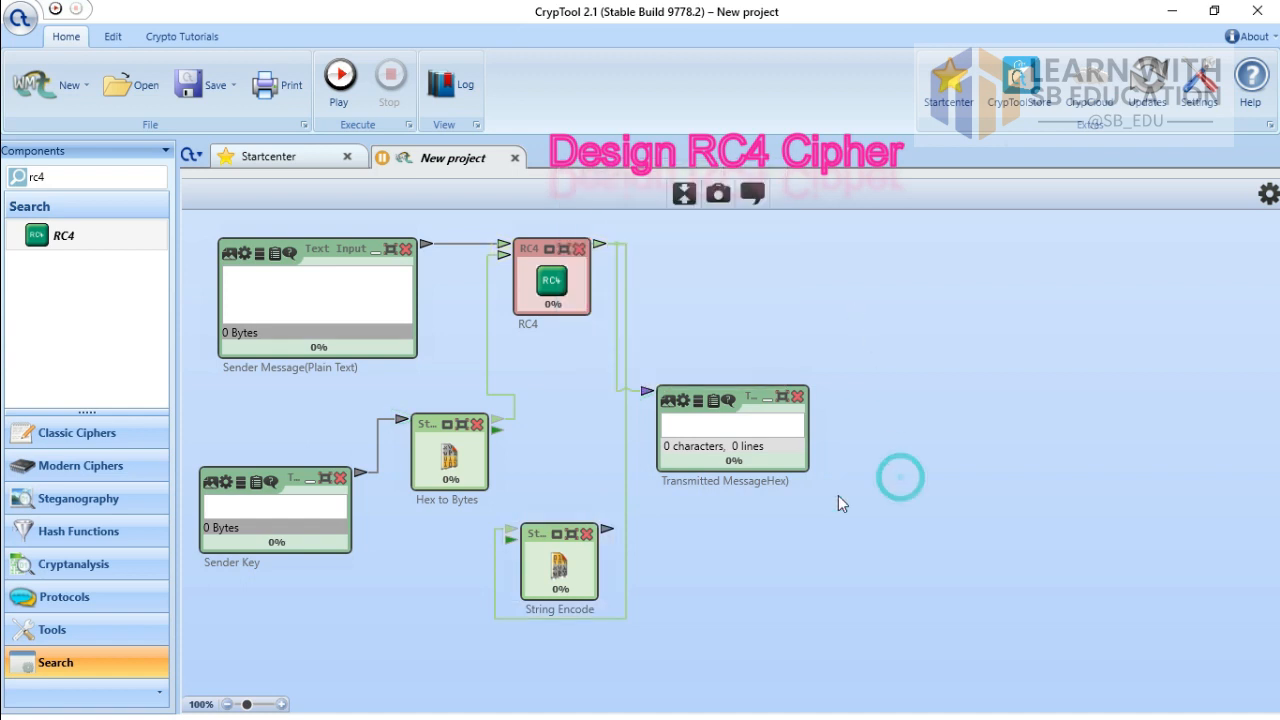
key(Delete)
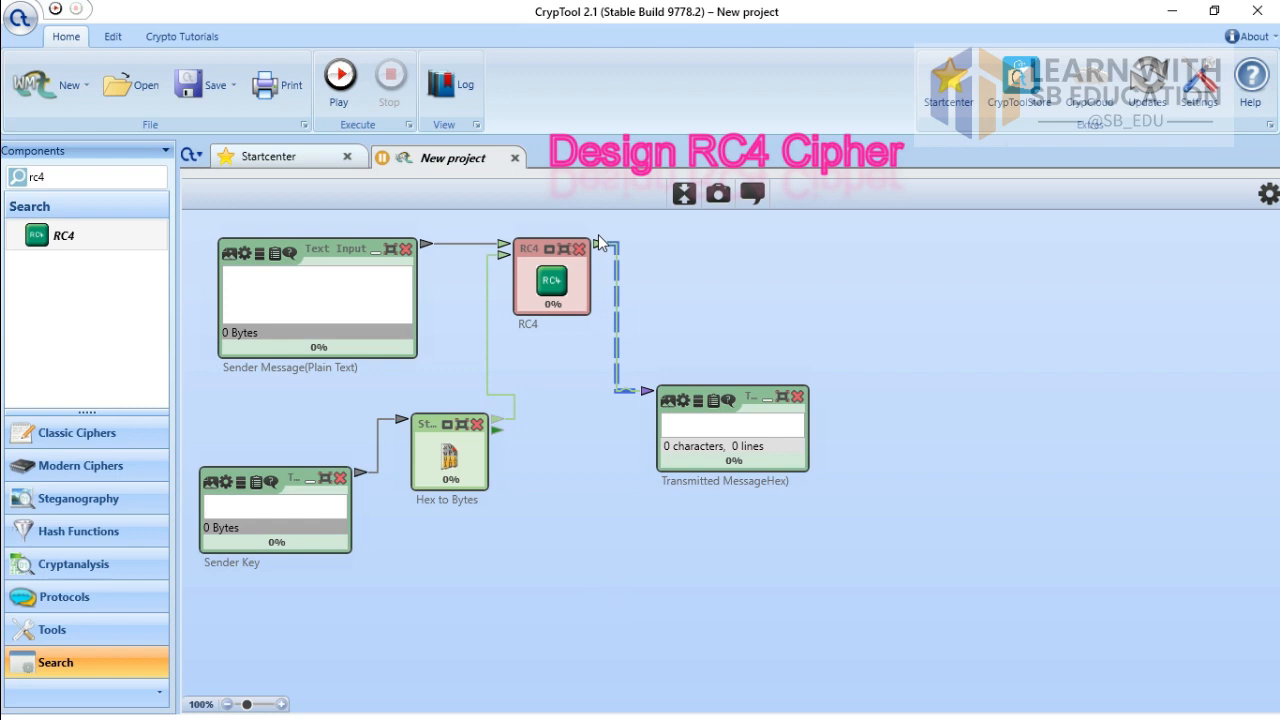
Step: Add a String Encode fed by RC4's output, followed by a Text Output
drag(600, 247, 645, 548)
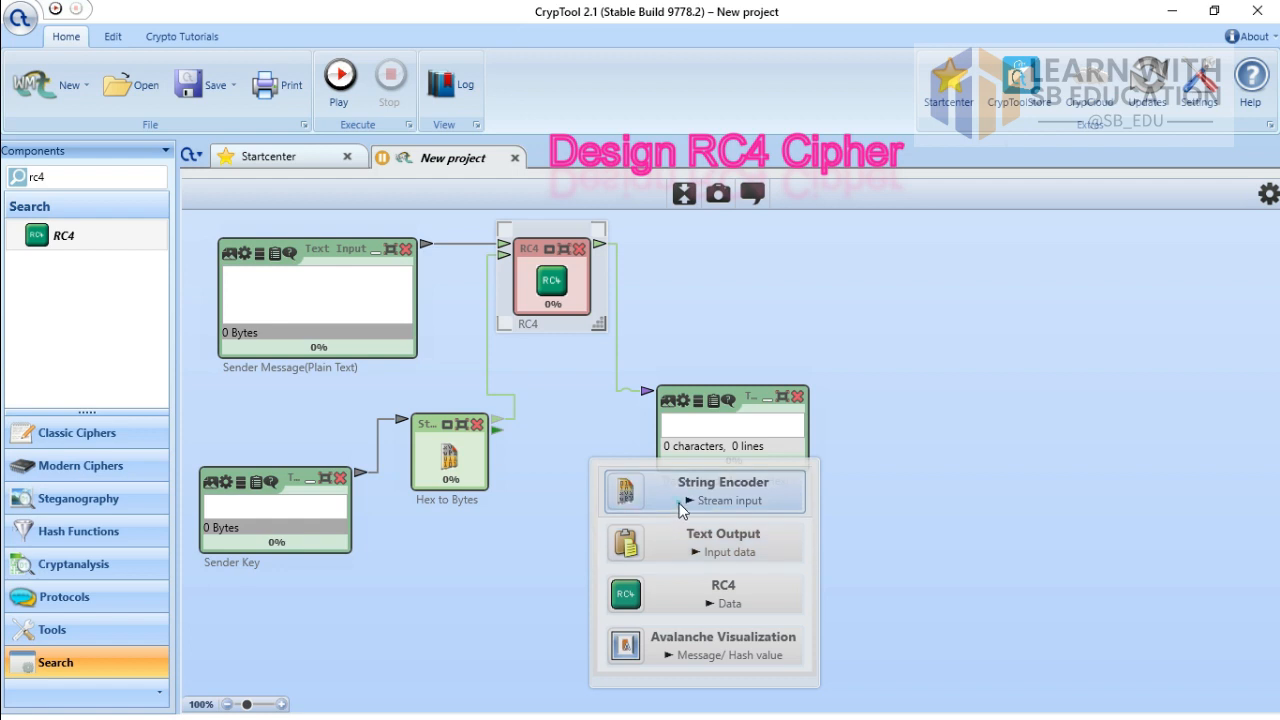
click(680, 510)
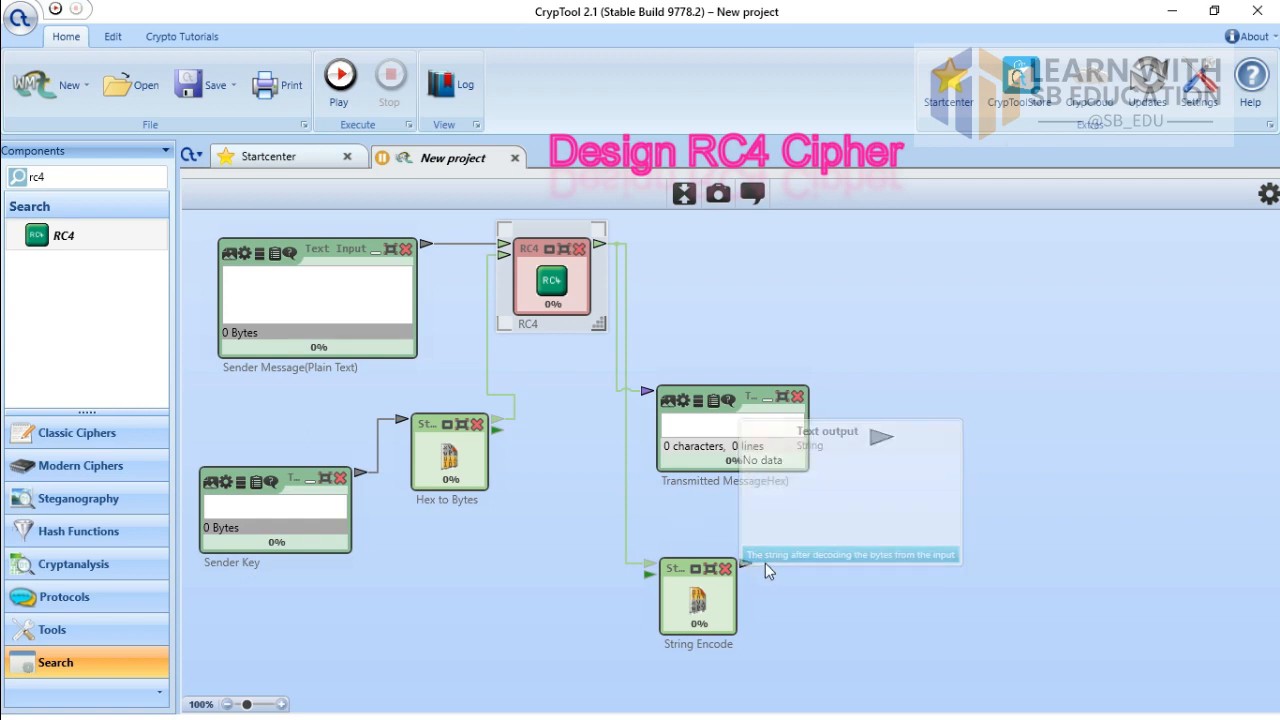
drag(751, 562, 849, 563)
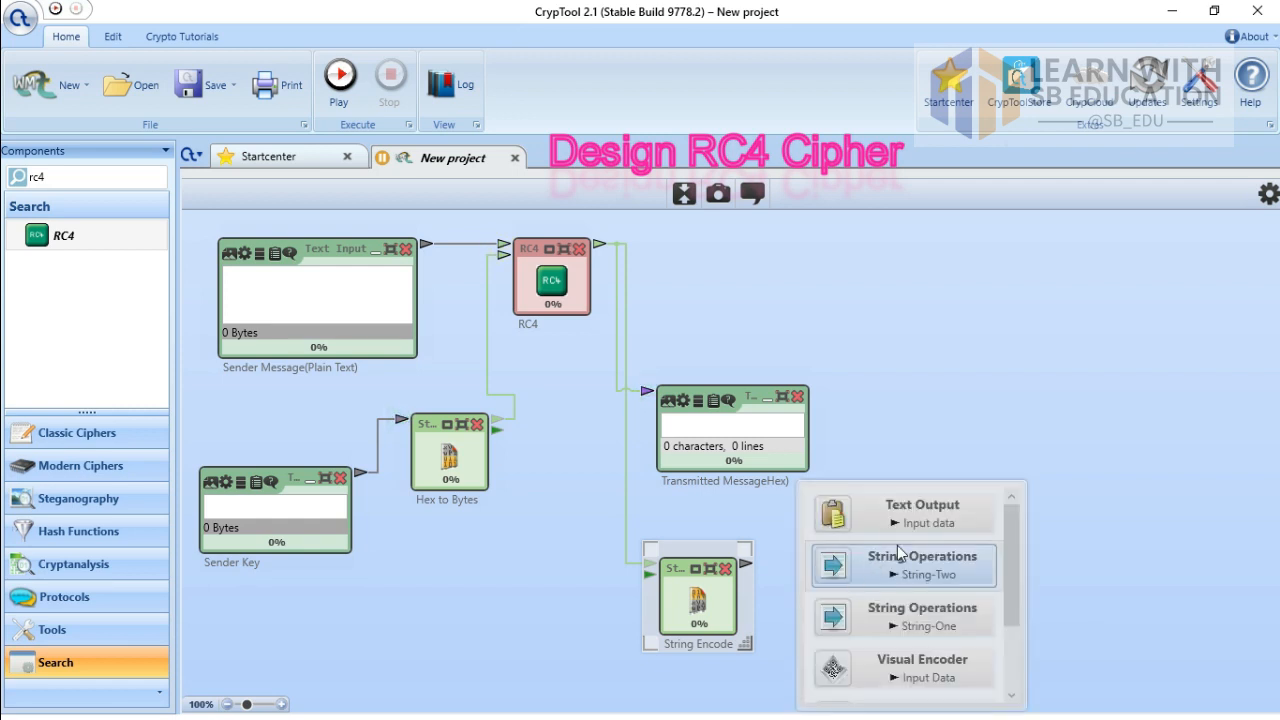
click(930, 511)
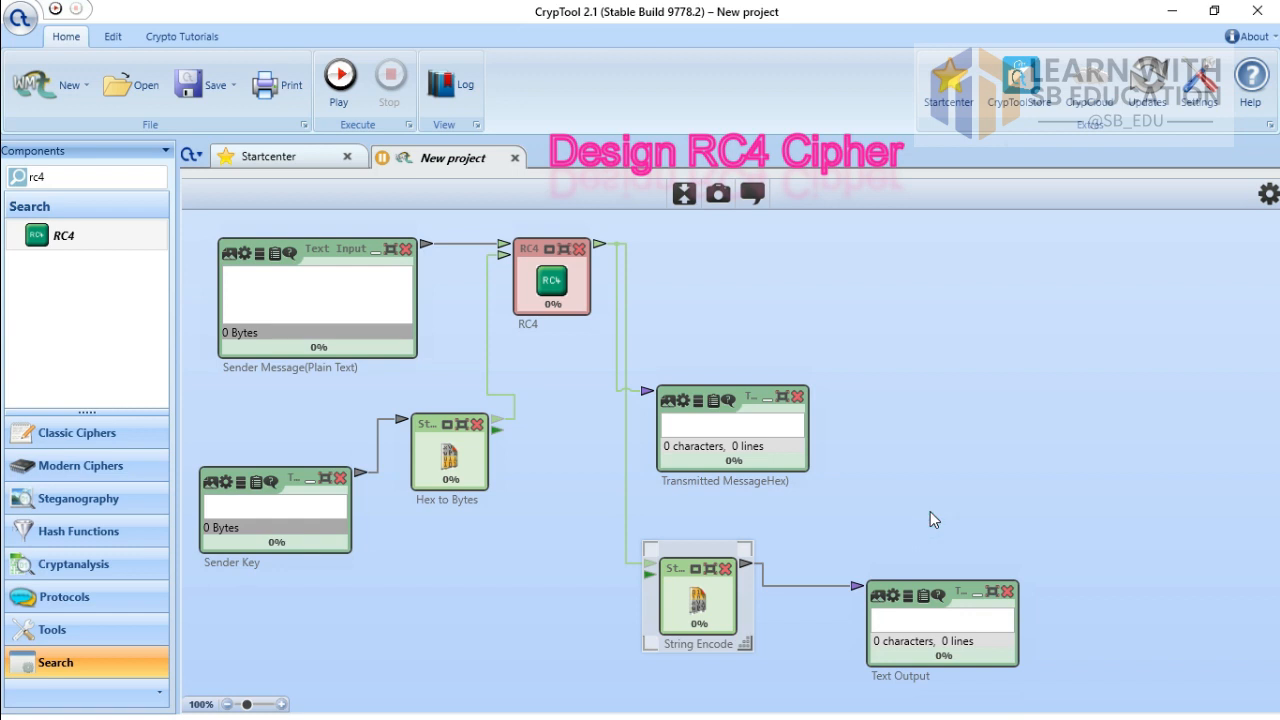
Step: Rename the Text Output after String Encode to 'Transmitted Message (ASCII)'
click(921, 683)
double_click(921, 683)
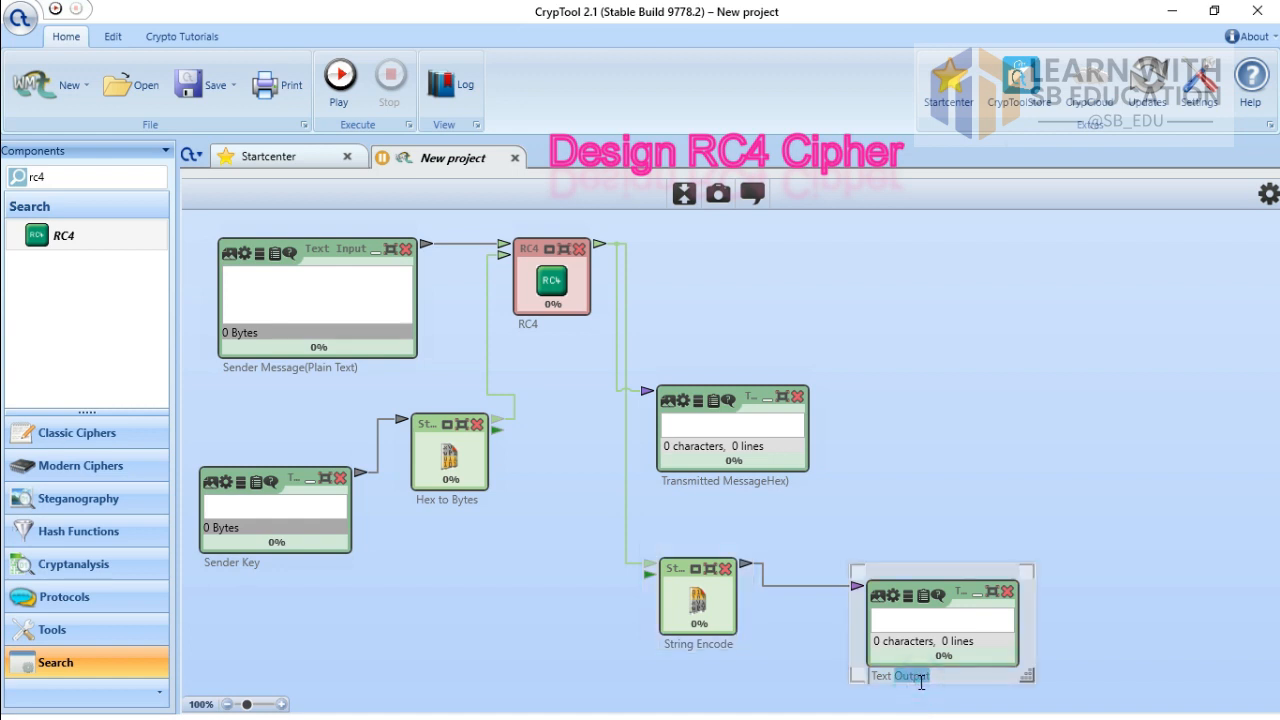
key(BackSpace)
key(BackSpace)
key(BackSpace)
key(BackSpace)
key(BackSpace)
key(BackSpace)
text(TransmittedM)
key(BackSpace)
text(Messag)
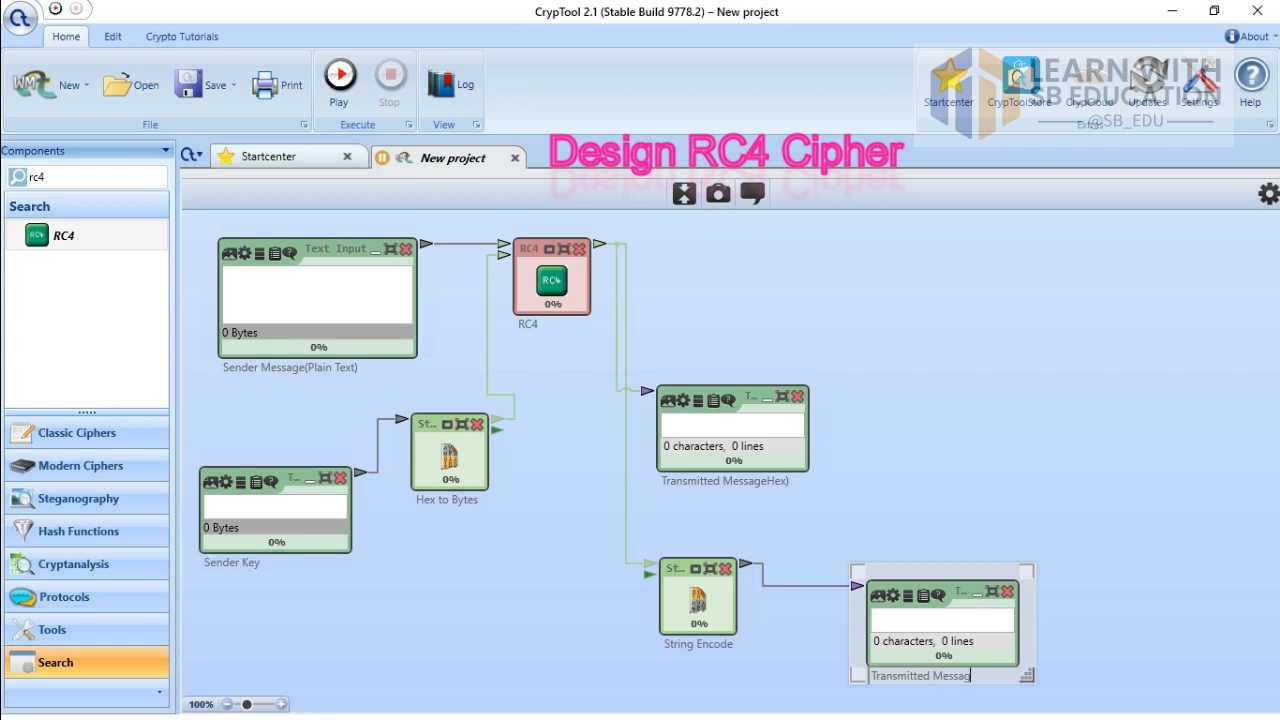
text(e (ASC)
click(716, 640)
text(I)
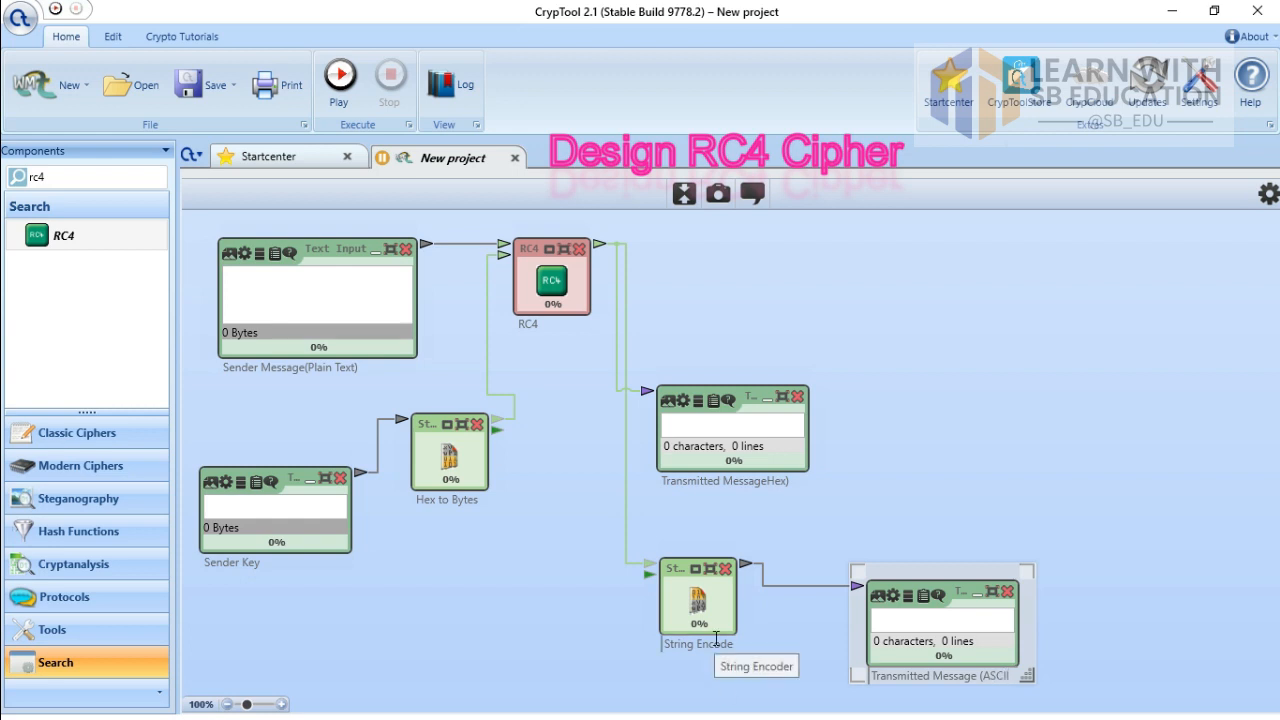
text(I))
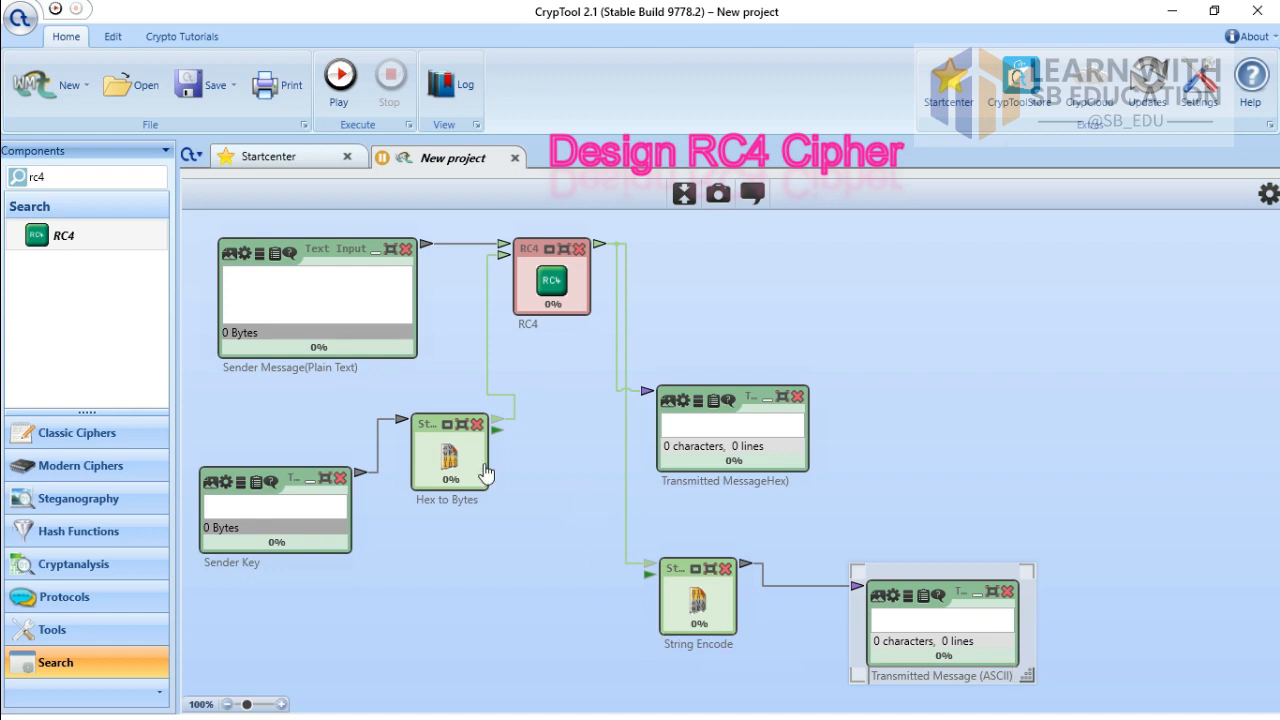
click(721, 291)
click(597, 247)
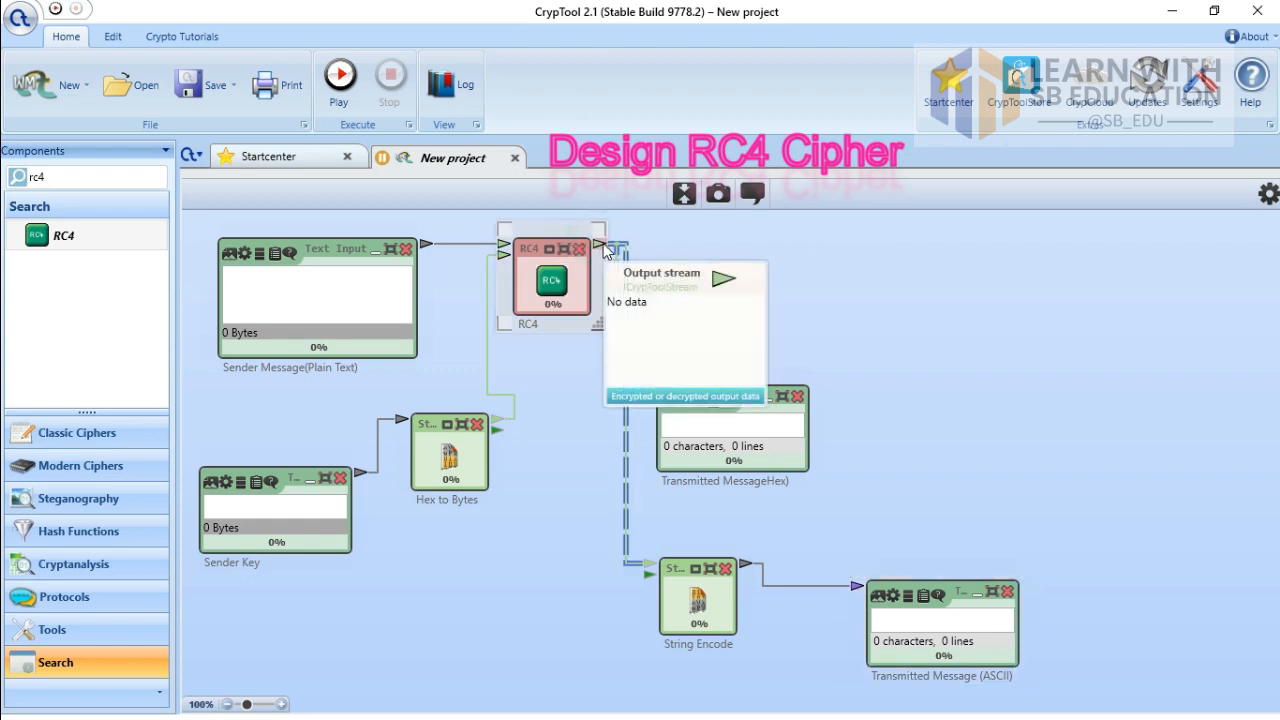
Step: Add a second RC4 fed by the first RC4's output and name it 'RC4 Decrypt'
drag(598, 243, 872, 244)
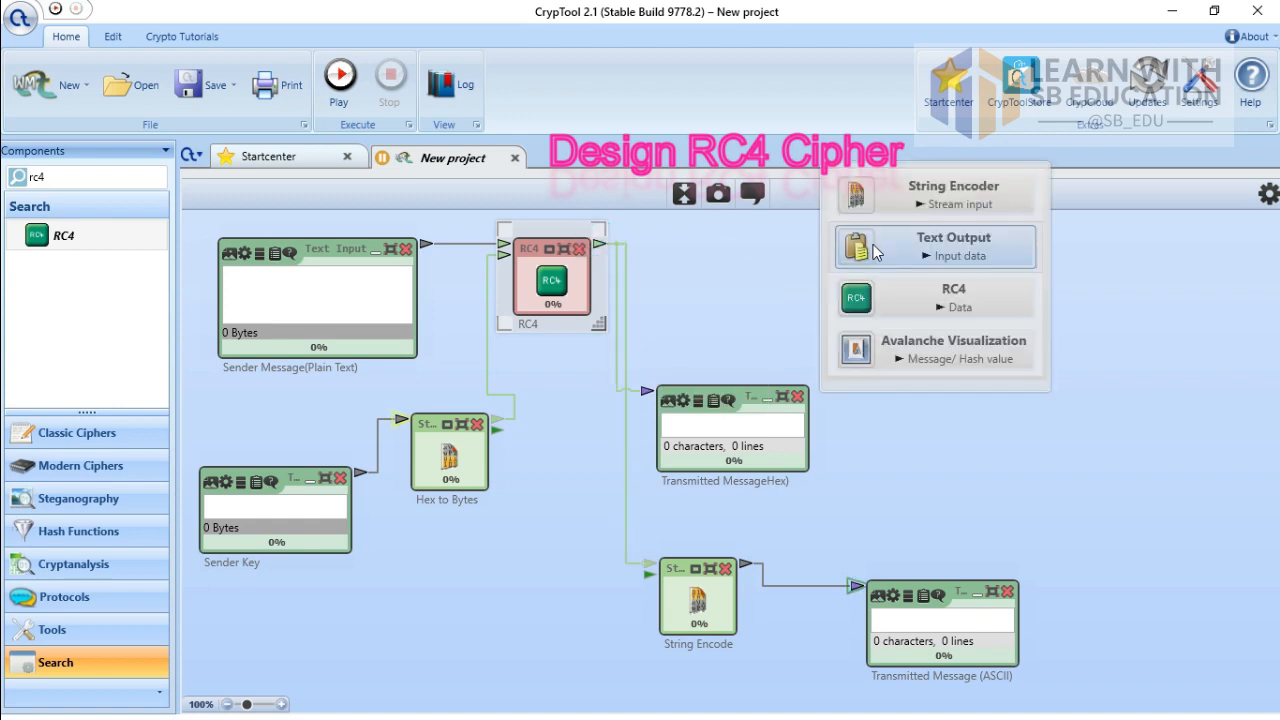
click(895, 299)
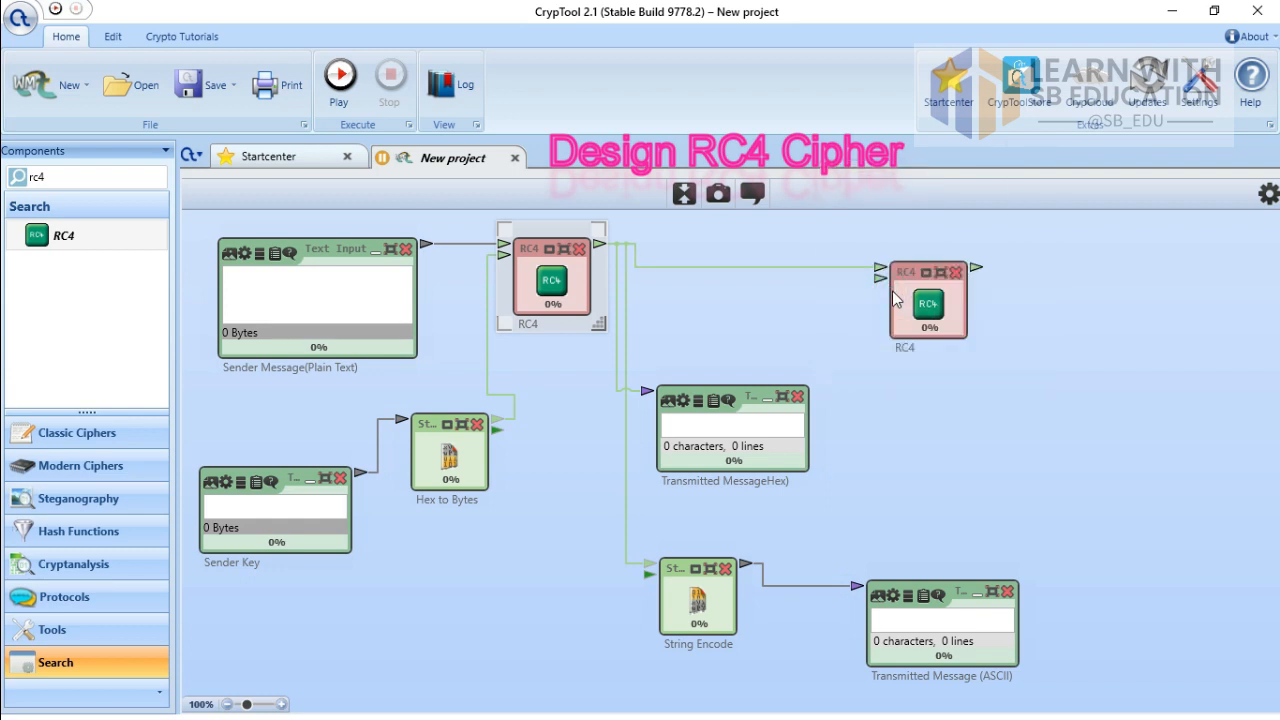
click(918, 335)
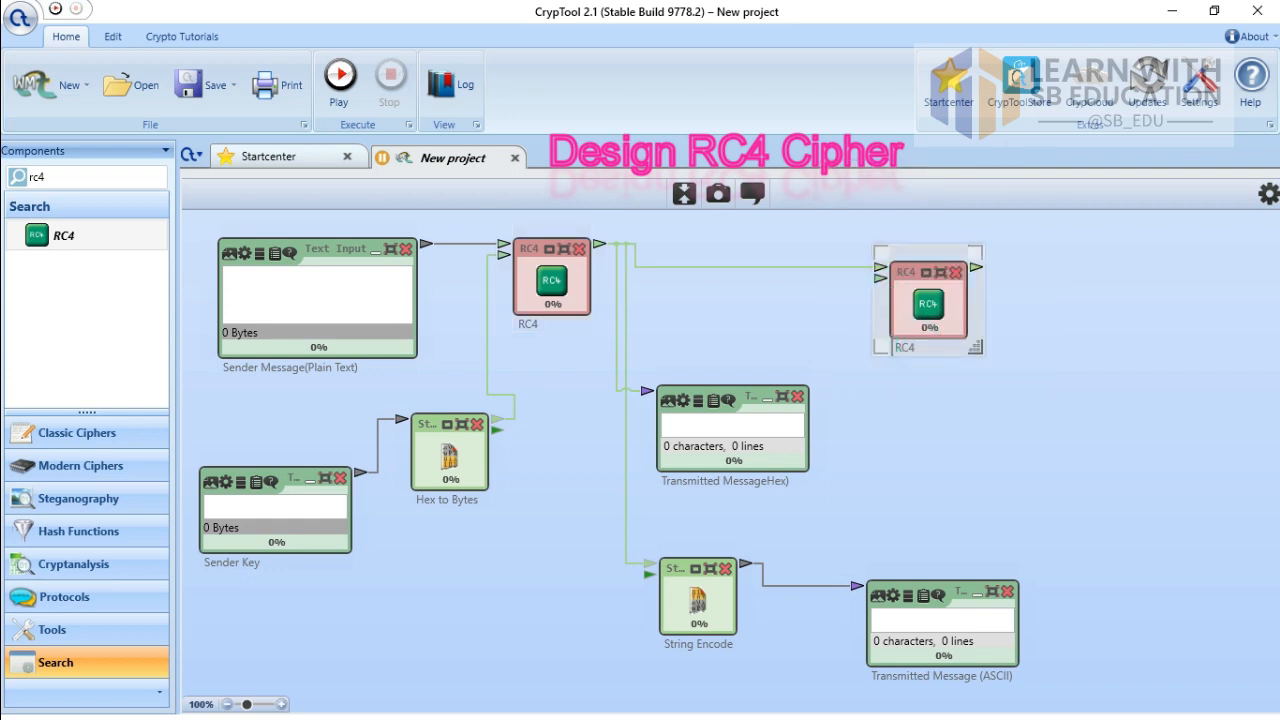
text(Decrypt)
click(777, 293)
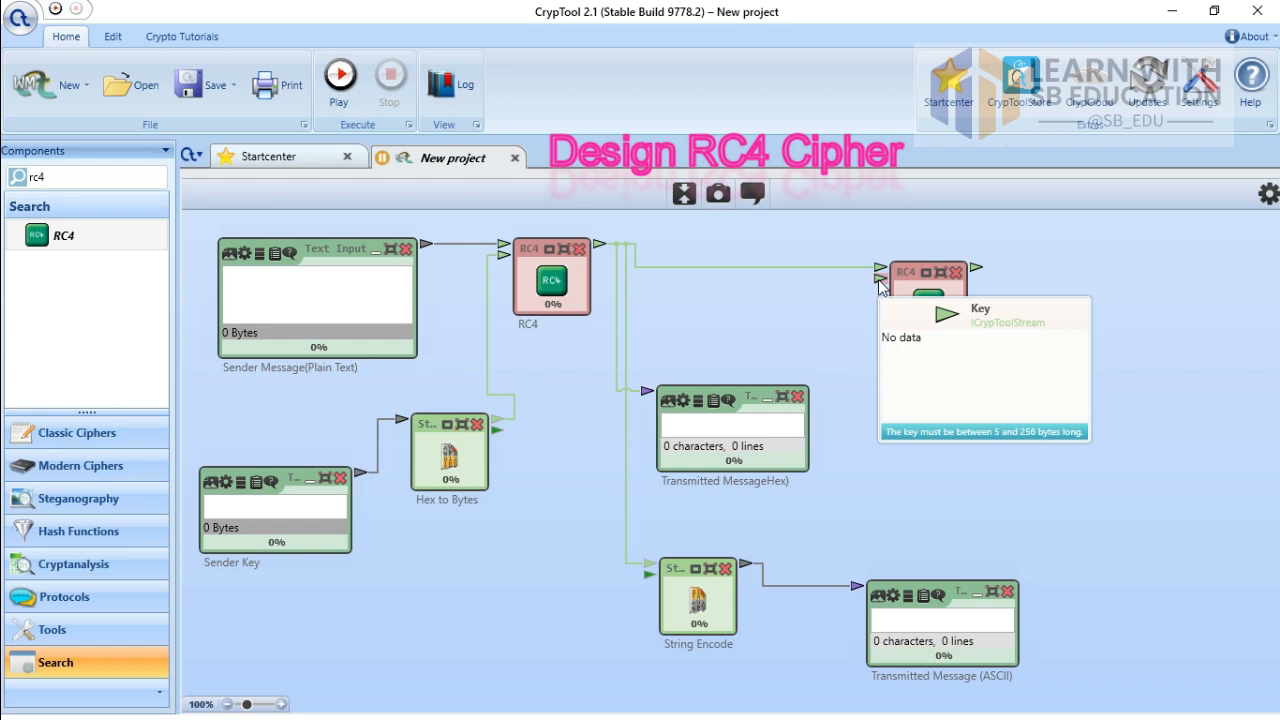
drag(879, 281, 930, 358)
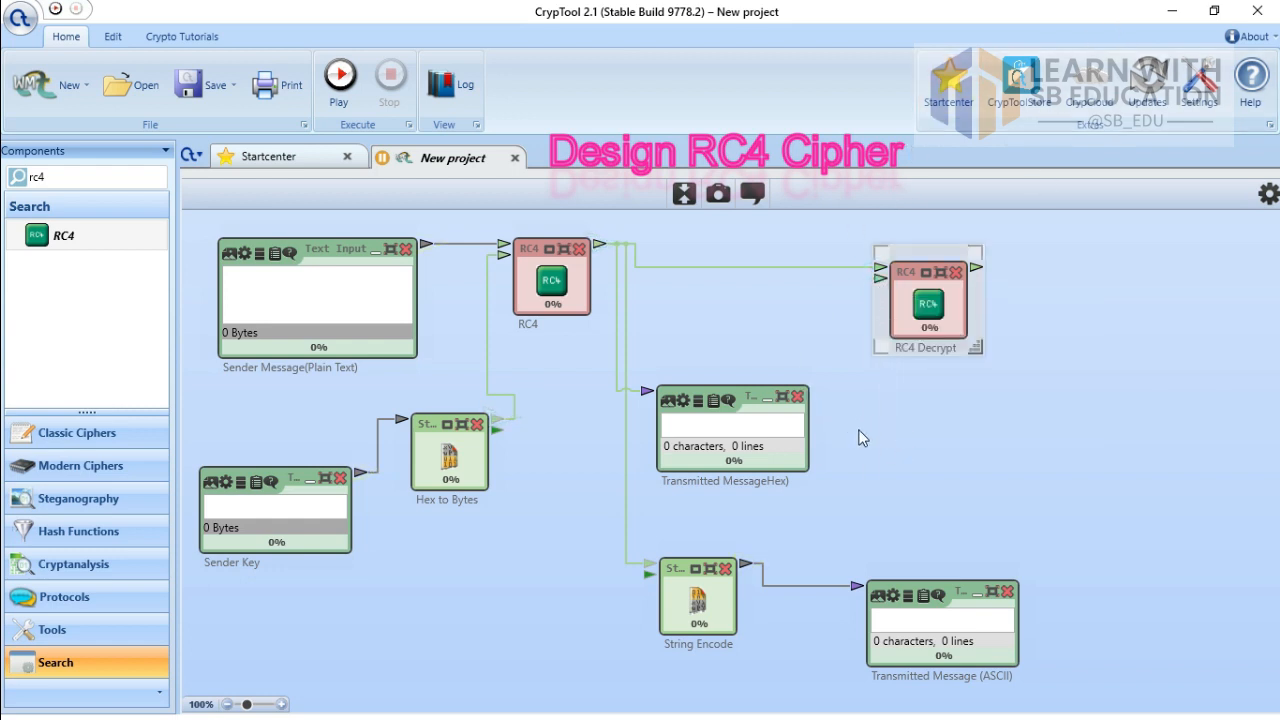
drag(880, 278, 845, 476)
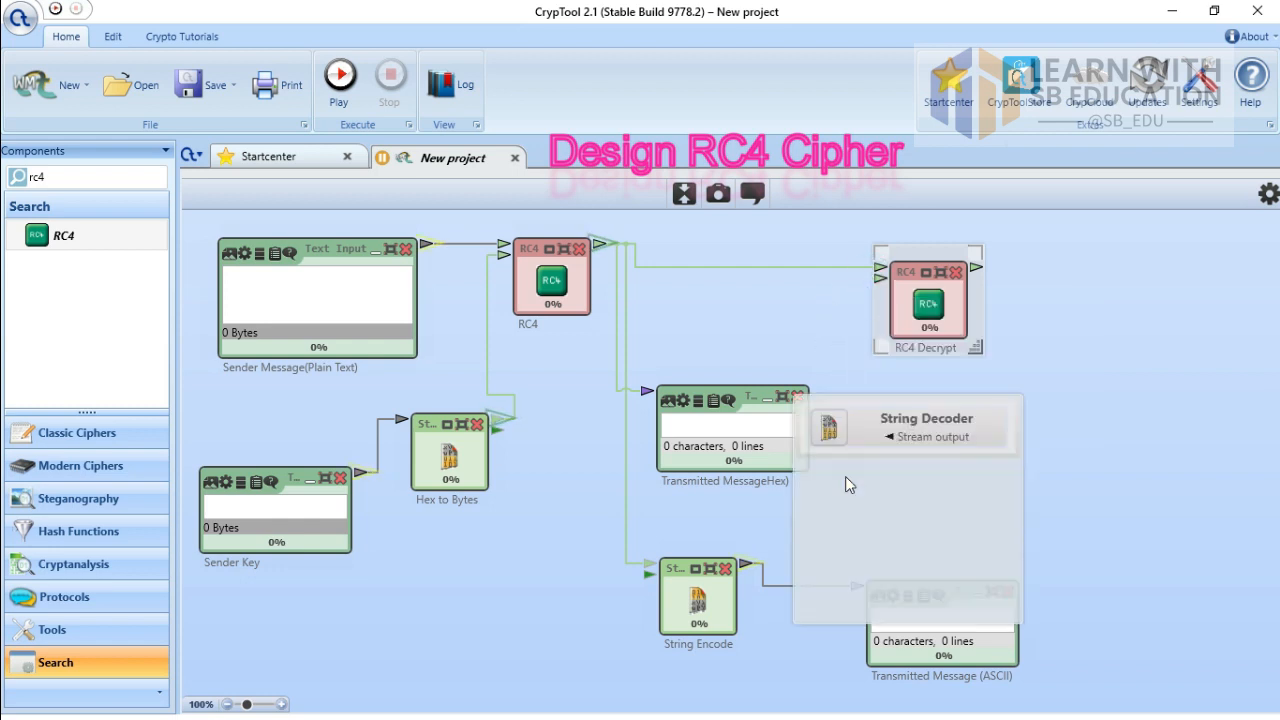
Step: Feed RC4 Decrypt's key from a String Decoder, with a new Text Input wired into it
click(889, 437)
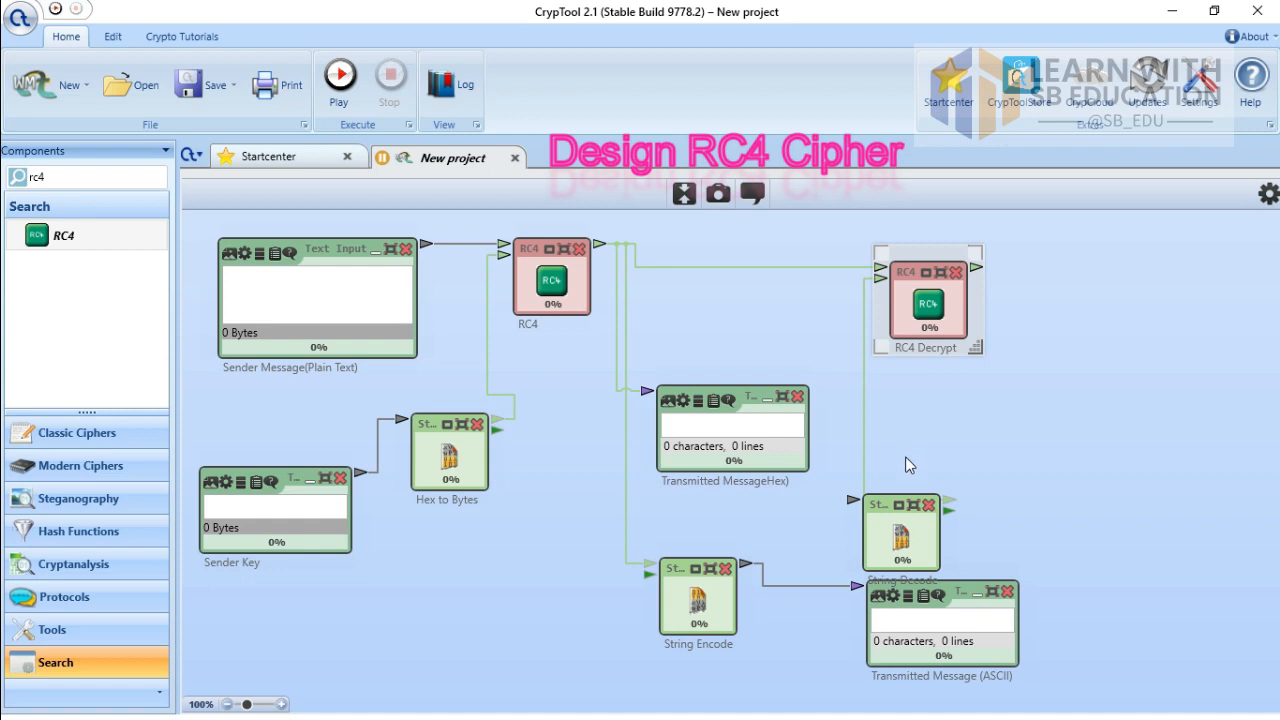
drag(886, 500, 933, 430)
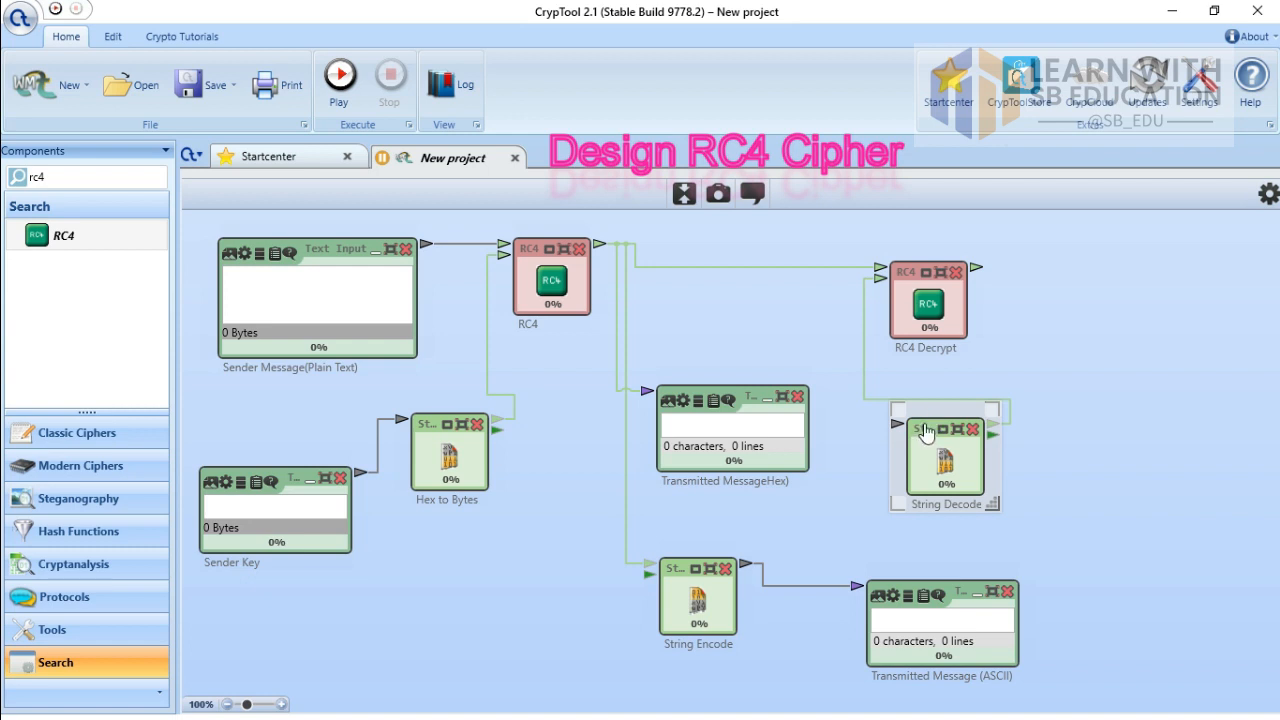
drag(927, 438, 862, 458)
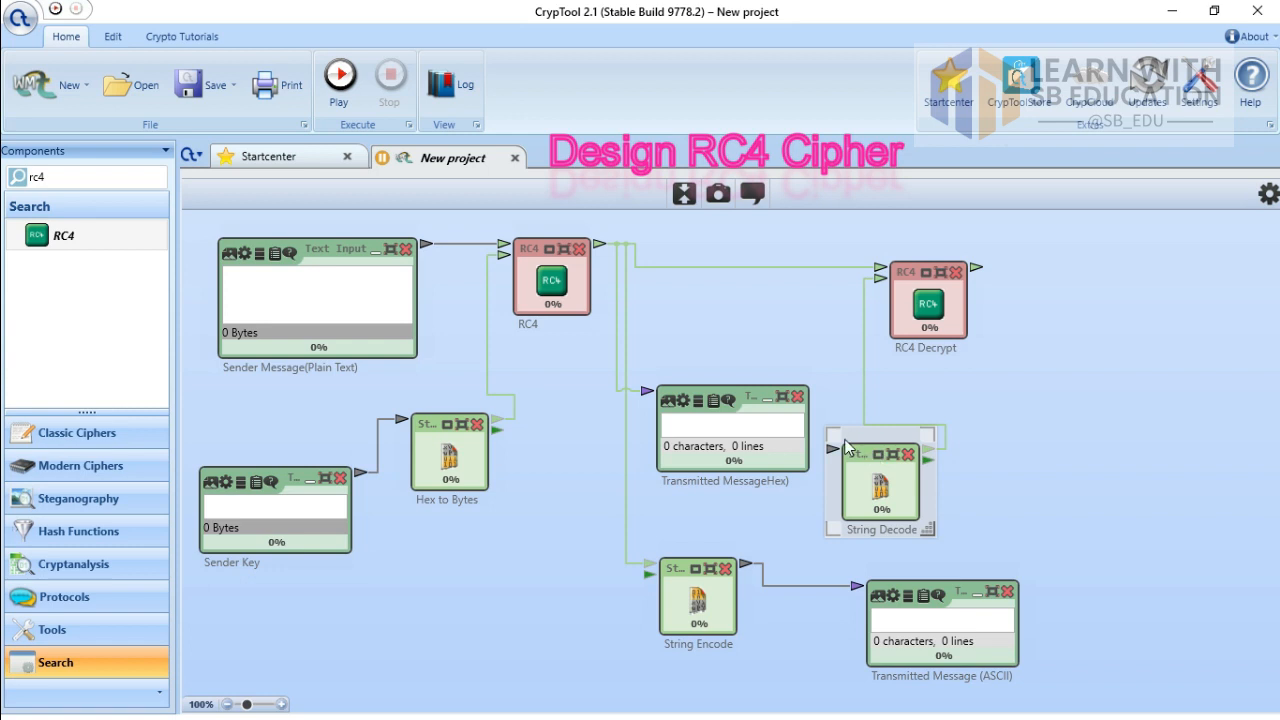
drag(836, 441, 891, 396)
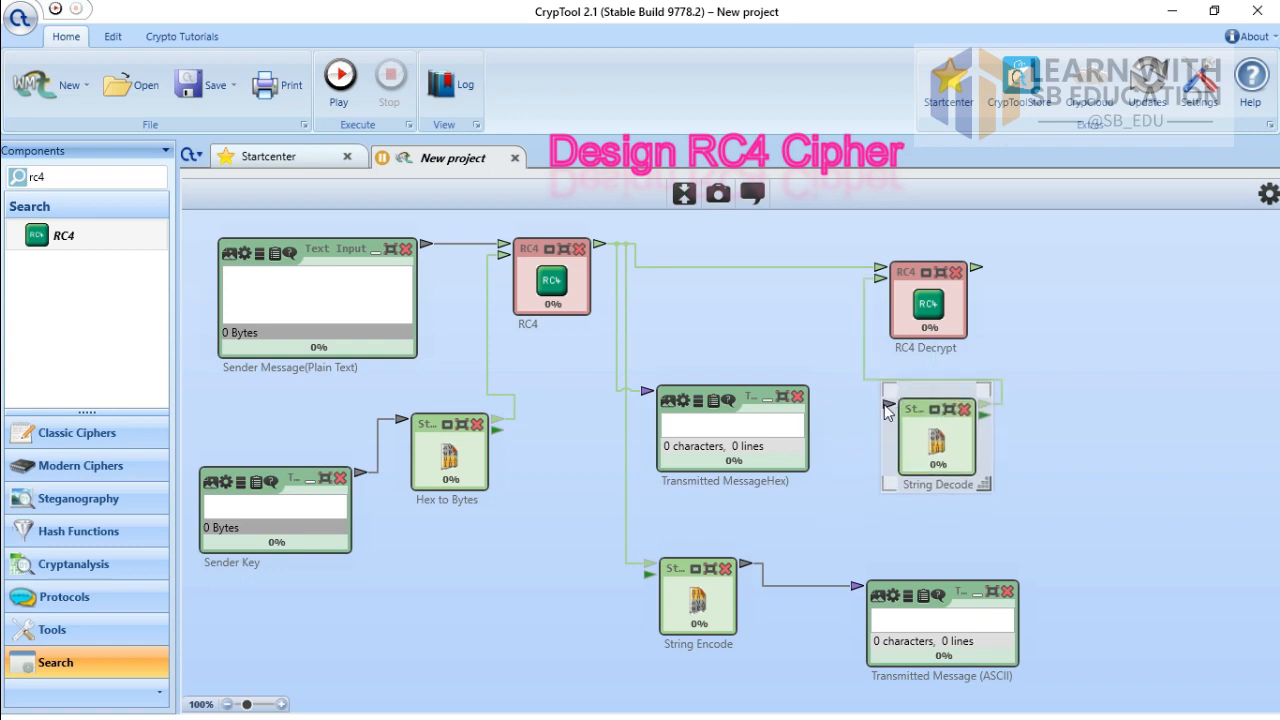
drag(887, 404, 830, 528)
click(870, 478)
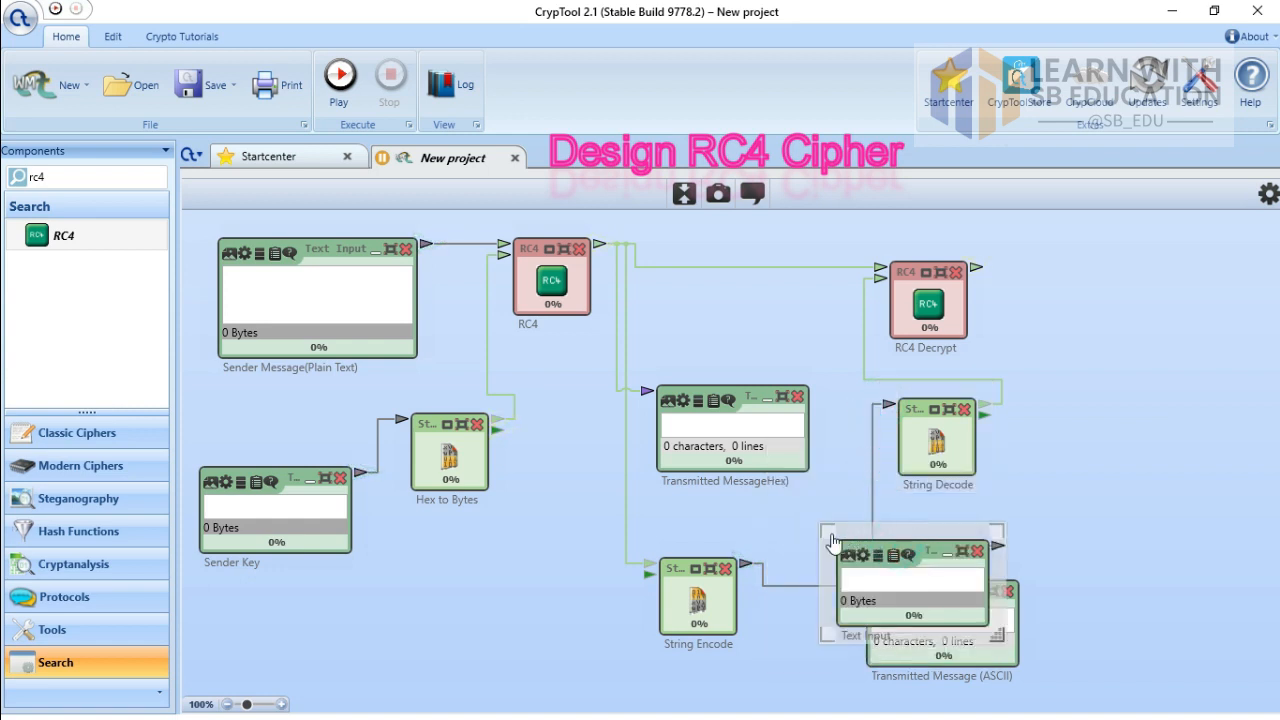
Step: Move the new Text Input right and caption it 'Receiver Key'
drag(834, 542, 1043, 496)
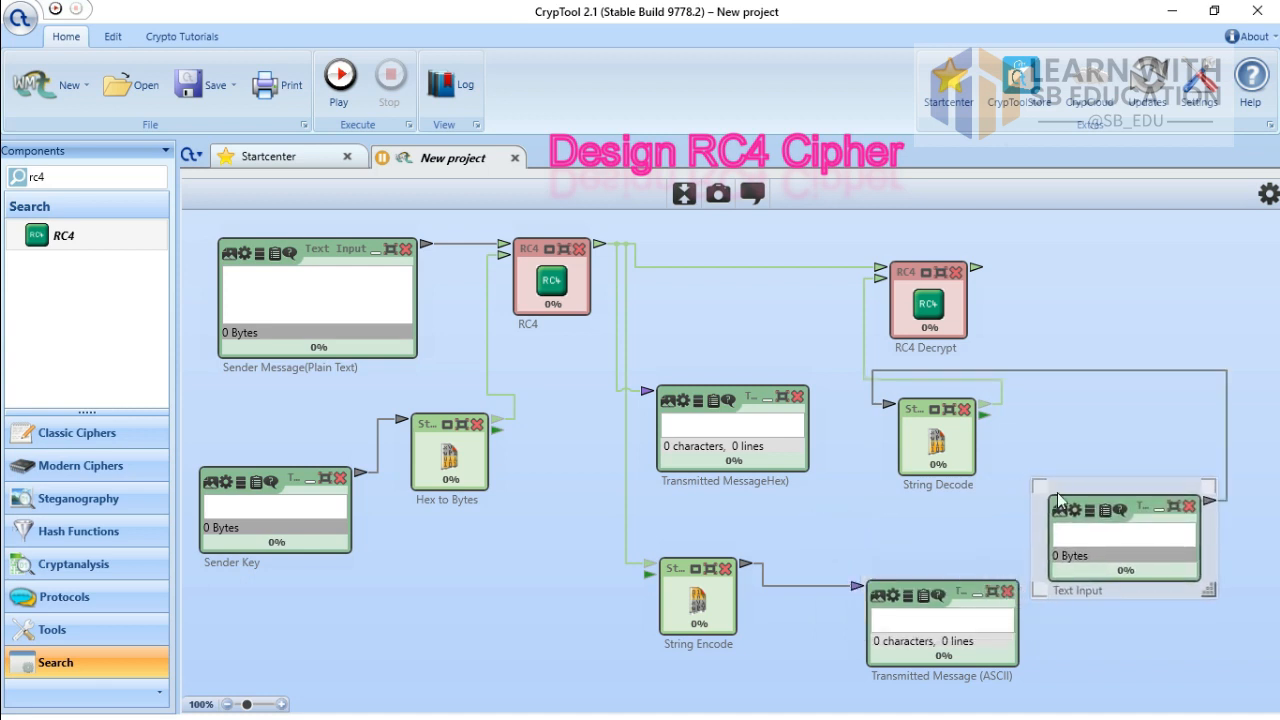
double_click(1097, 590)
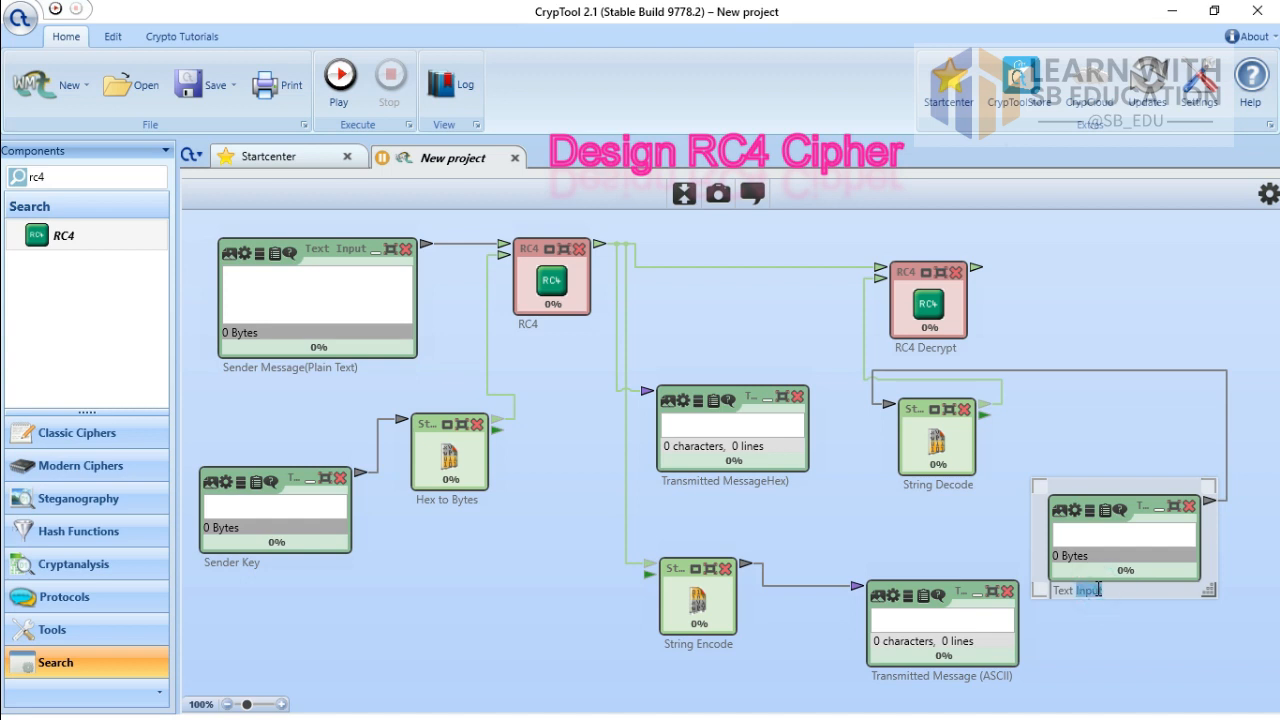
key(BackSpace)
key(BackSpace)
key(BackSpace)
key(BackSpace)
key(BackSpace)
key(BackSpace)
text(Receiver Key)
Step: Rename the String Decode feeding RC4 Decrypt to 'Hex to Bytes'
click(940, 478)
double_click(942, 482)
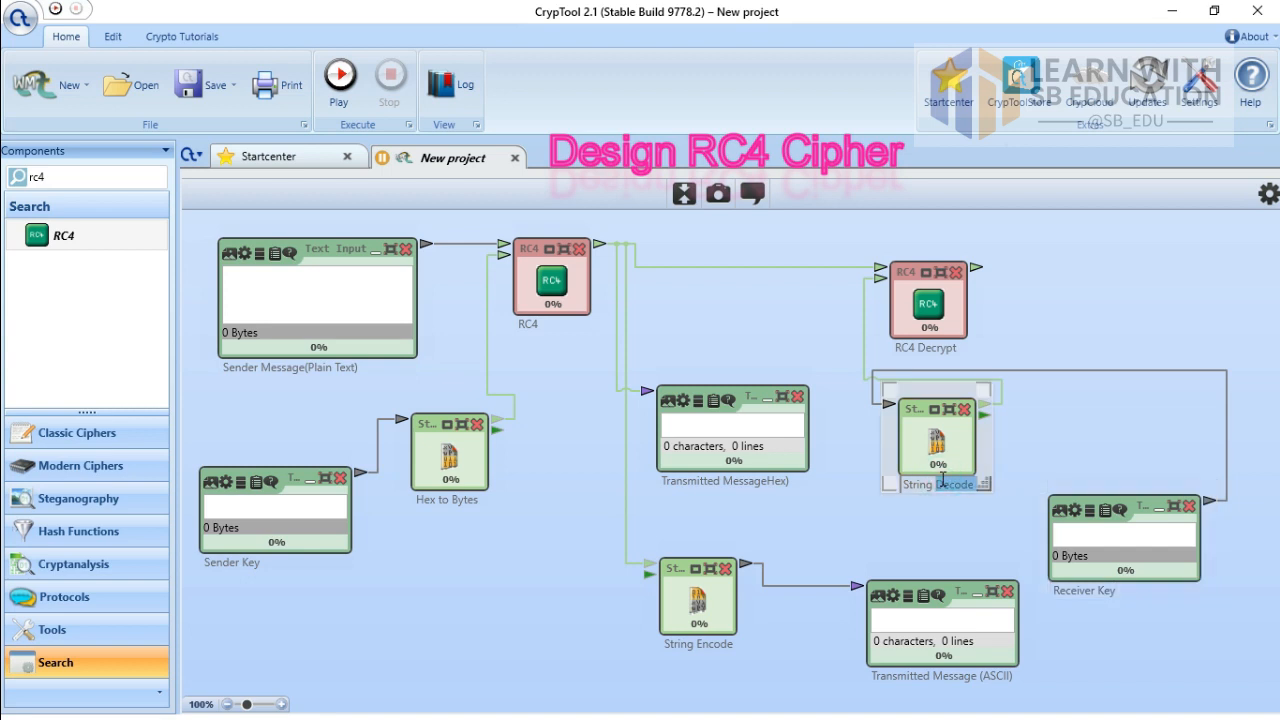
key(BackSpace)
key(BackSpace)
key(BackSpace)
key(BackSpace)
key(BackSpace)
key(BackSpace)
key(BackSpace)
key(BackSpace)
text(H)
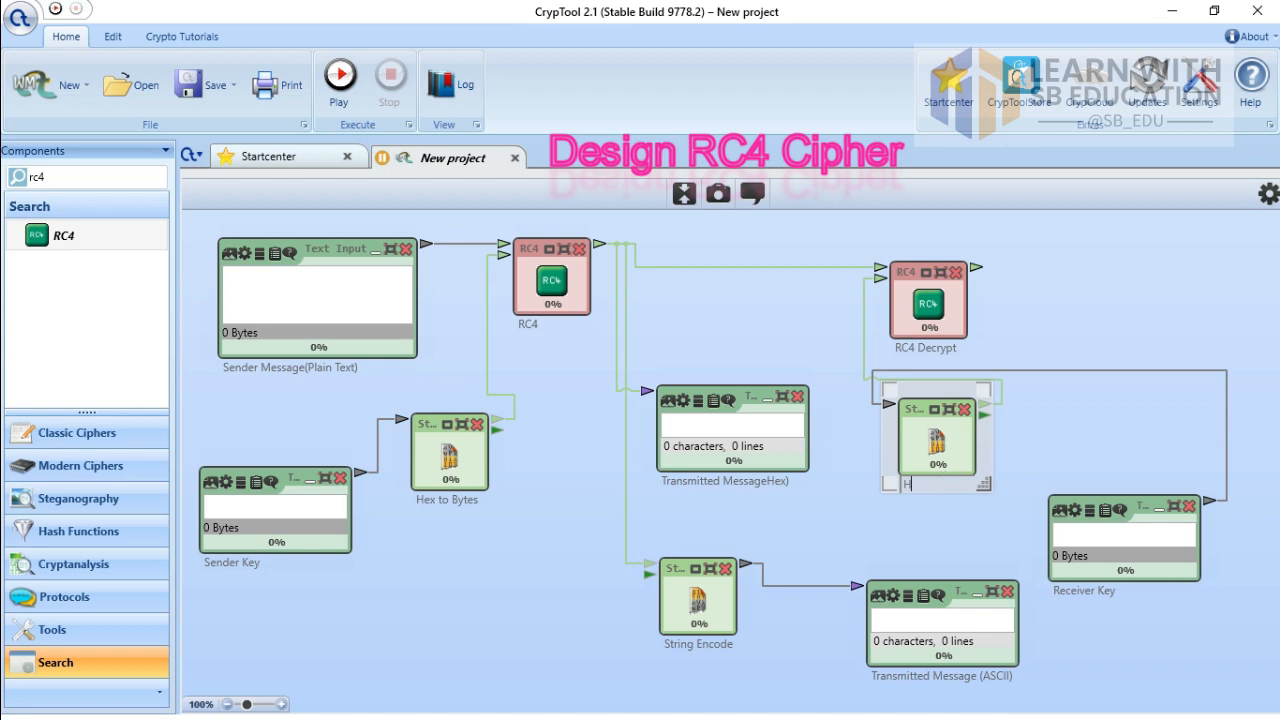
text(ex to Bytes)
Step: At 85% zoom, chain a String Encode and a Text Output after RC4 Decrypt, placed bottom right
click(227, 704)
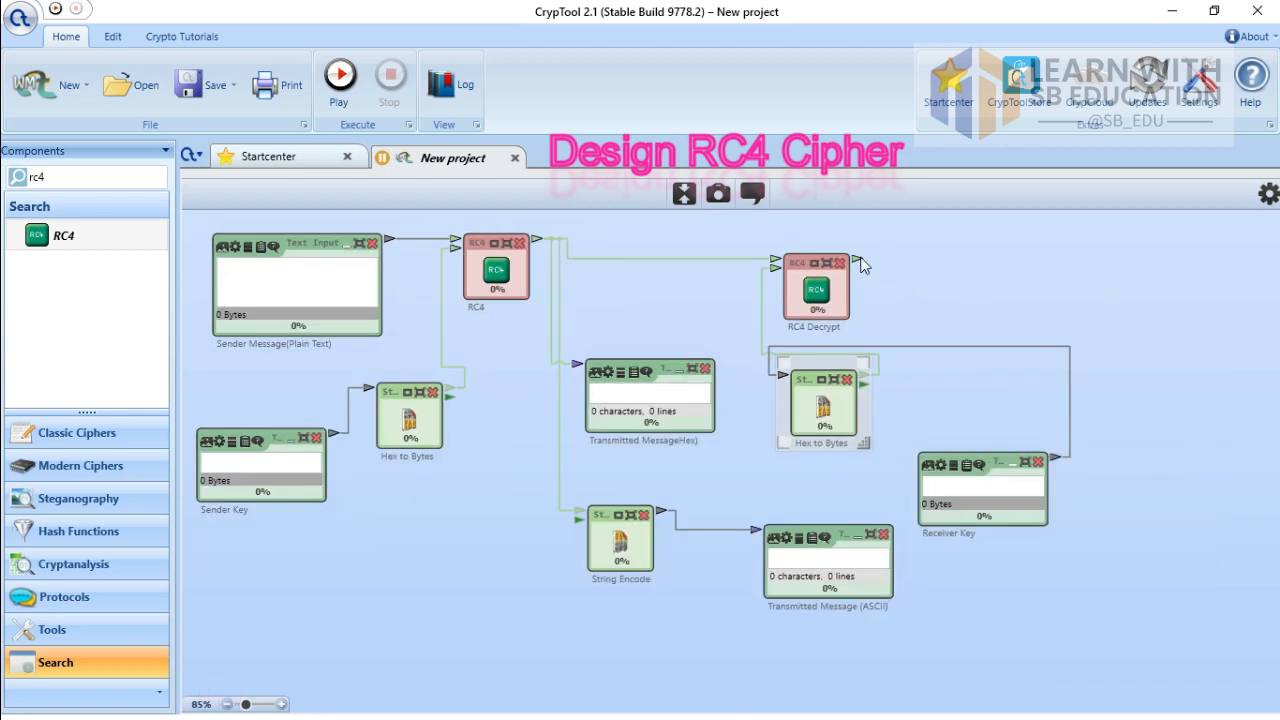
drag(860, 261, 1086, 260)
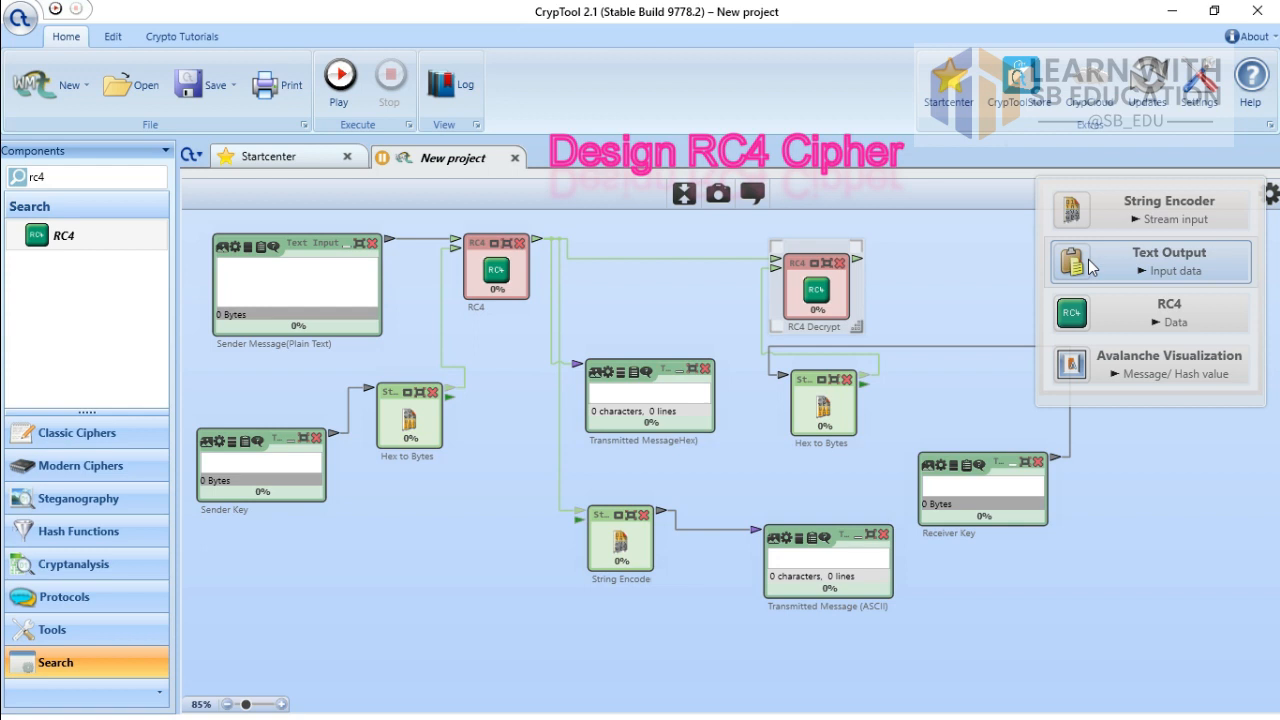
click(1137, 220)
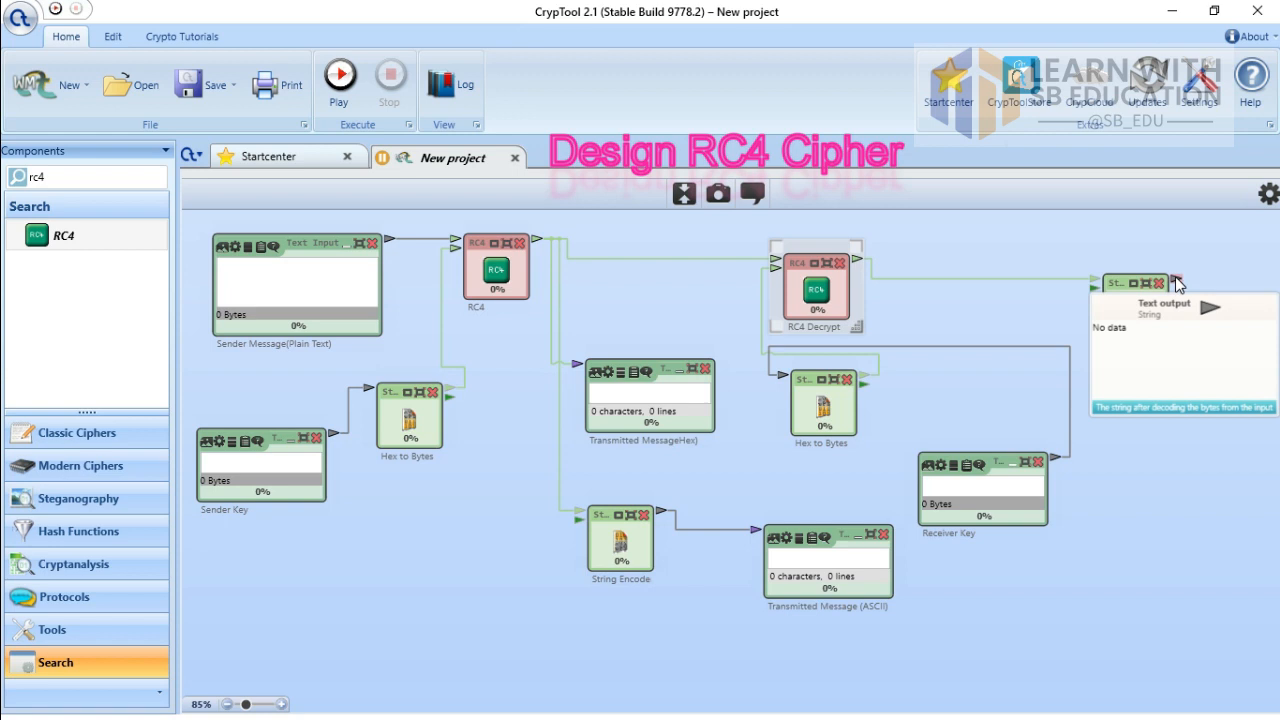
drag(1178, 284, 1200, 479)
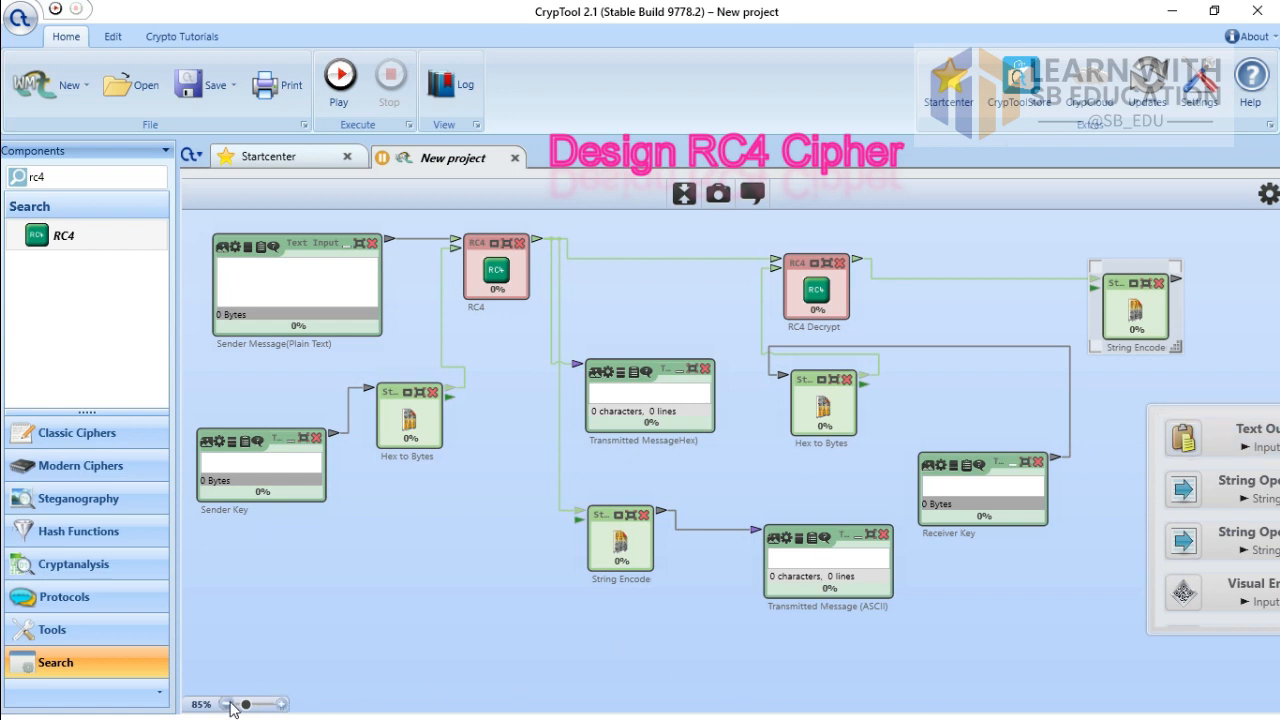
click(1222, 436)
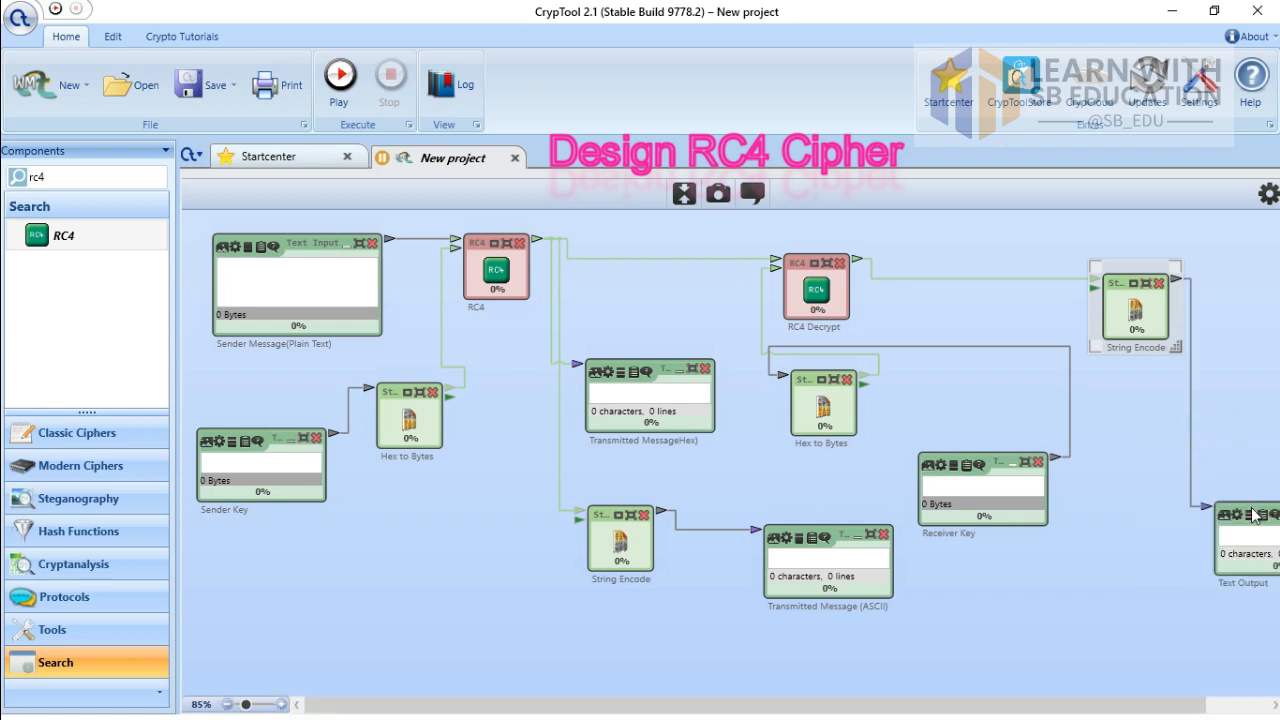
drag(1205, 491, 1095, 566)
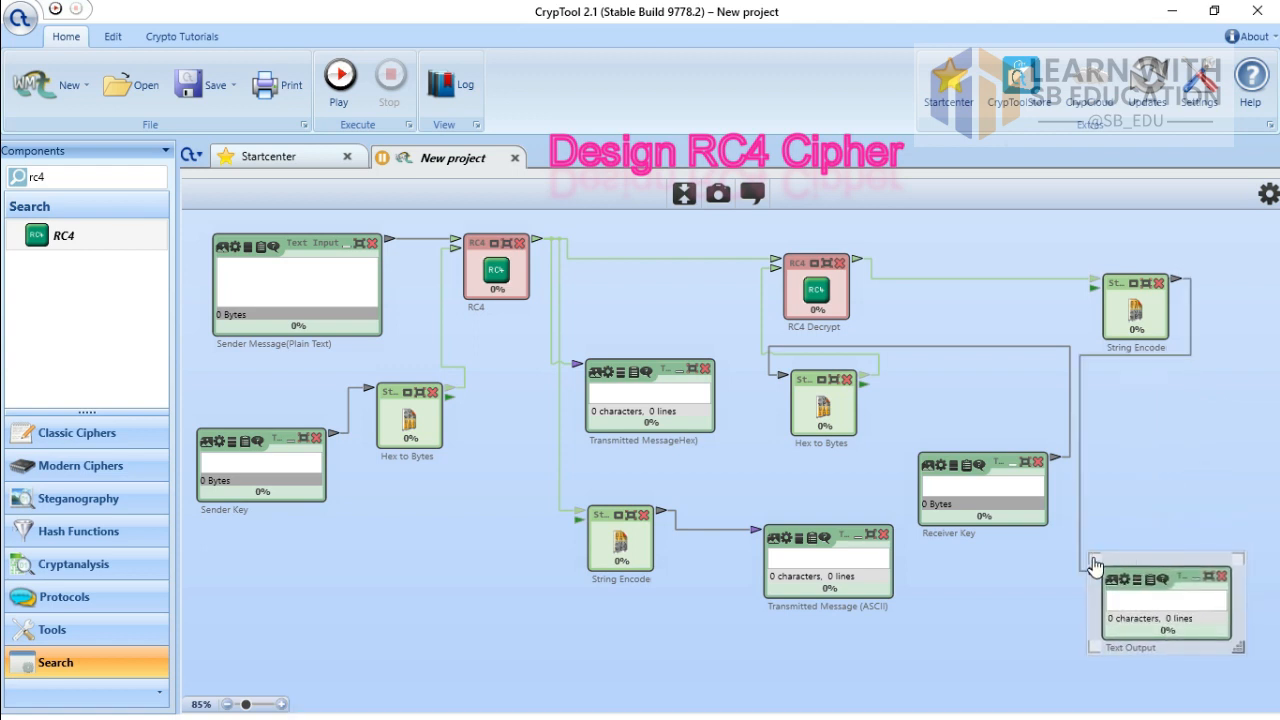
Step: Rename the new Text Output to 'Receiver Message (decrypted)'
double_click(1150, 646)
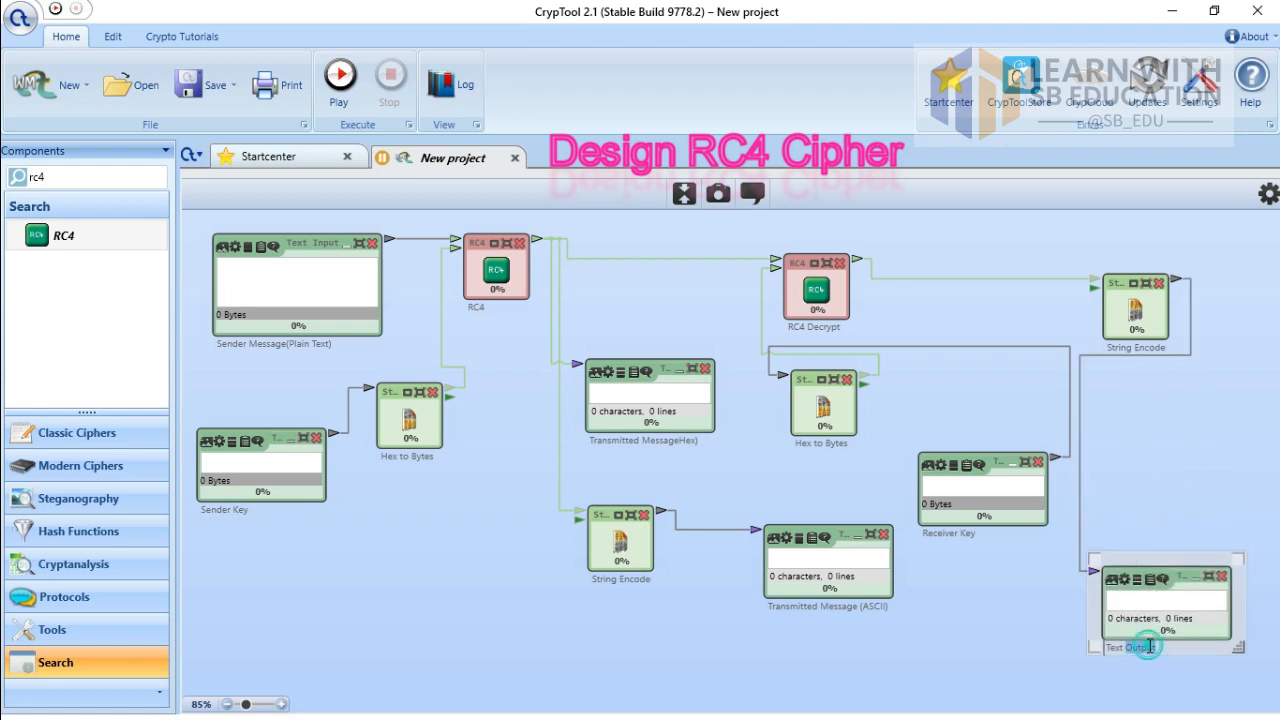
key(BackSpace)
key(BackSpace)
key(BackSpace)
key(BackSpace)
key(BackSpace)
key(BackSpace)
text(Receiver MEss)
key(BackSpace)
key(BackSpace)
key(BackSpace)
text(essage)
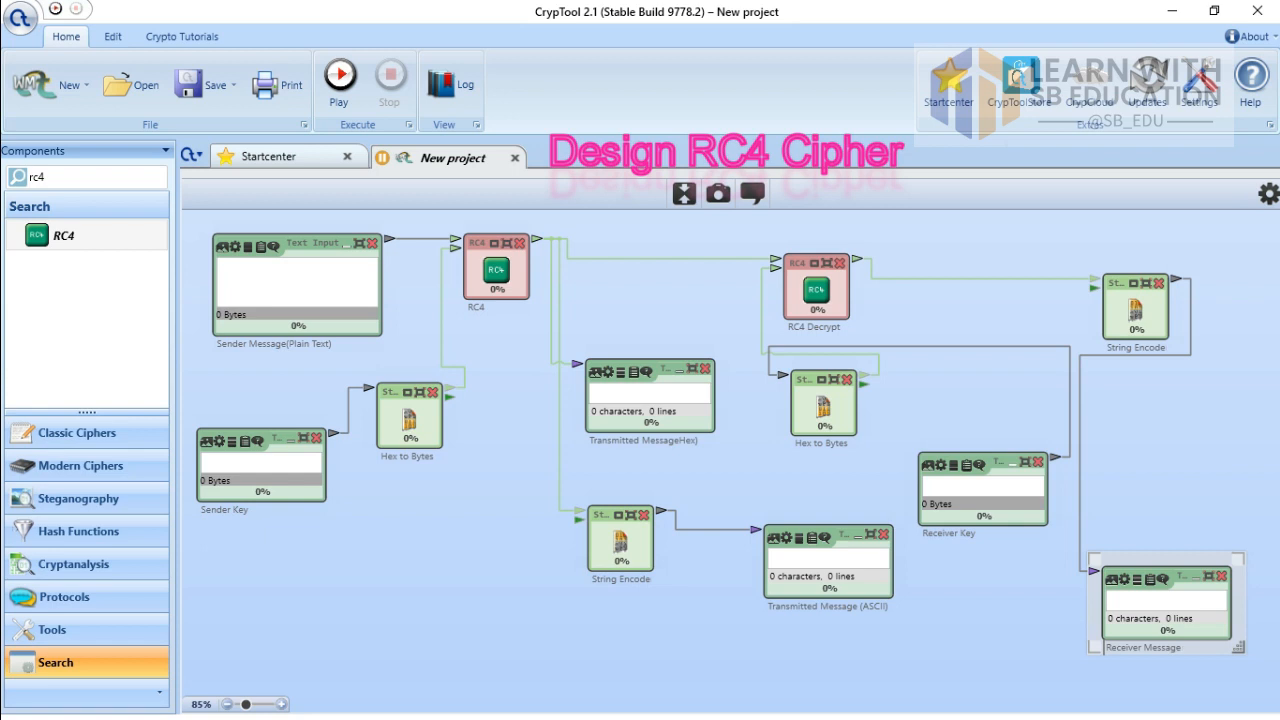
text( (decrypted)
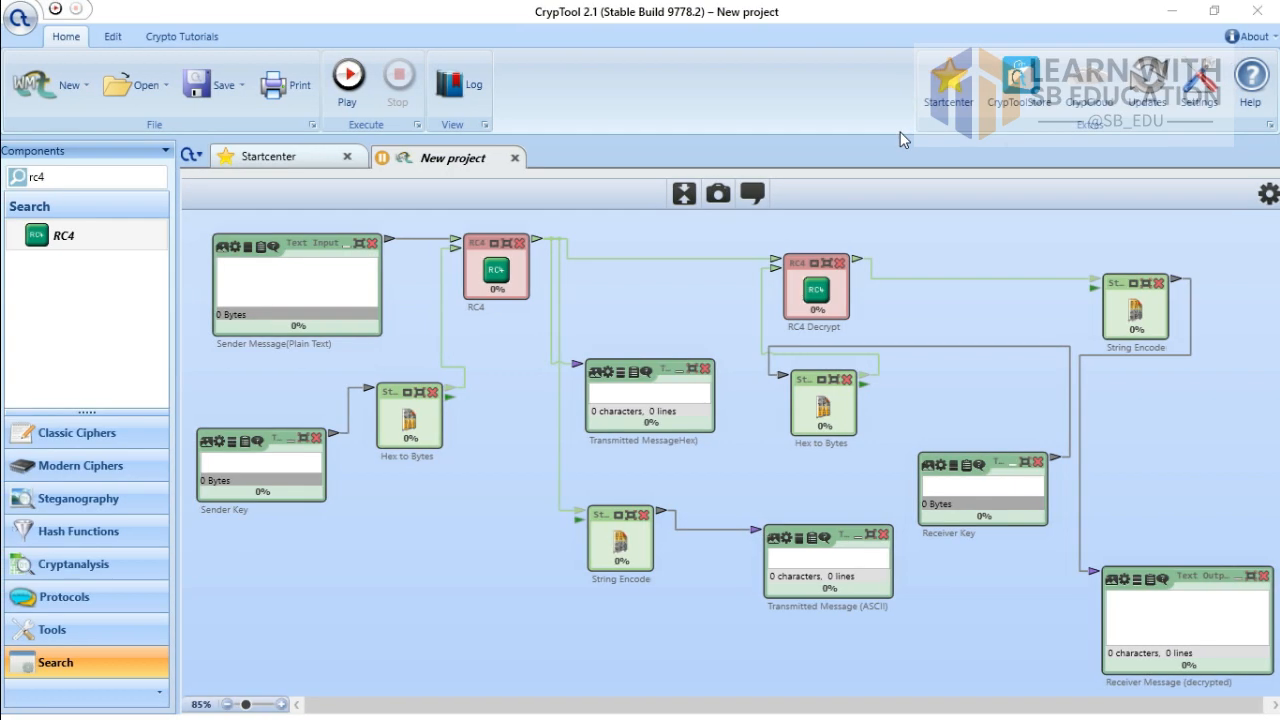
Step: Change the RC4 component's key length from 16 to 5
click(507, 243)
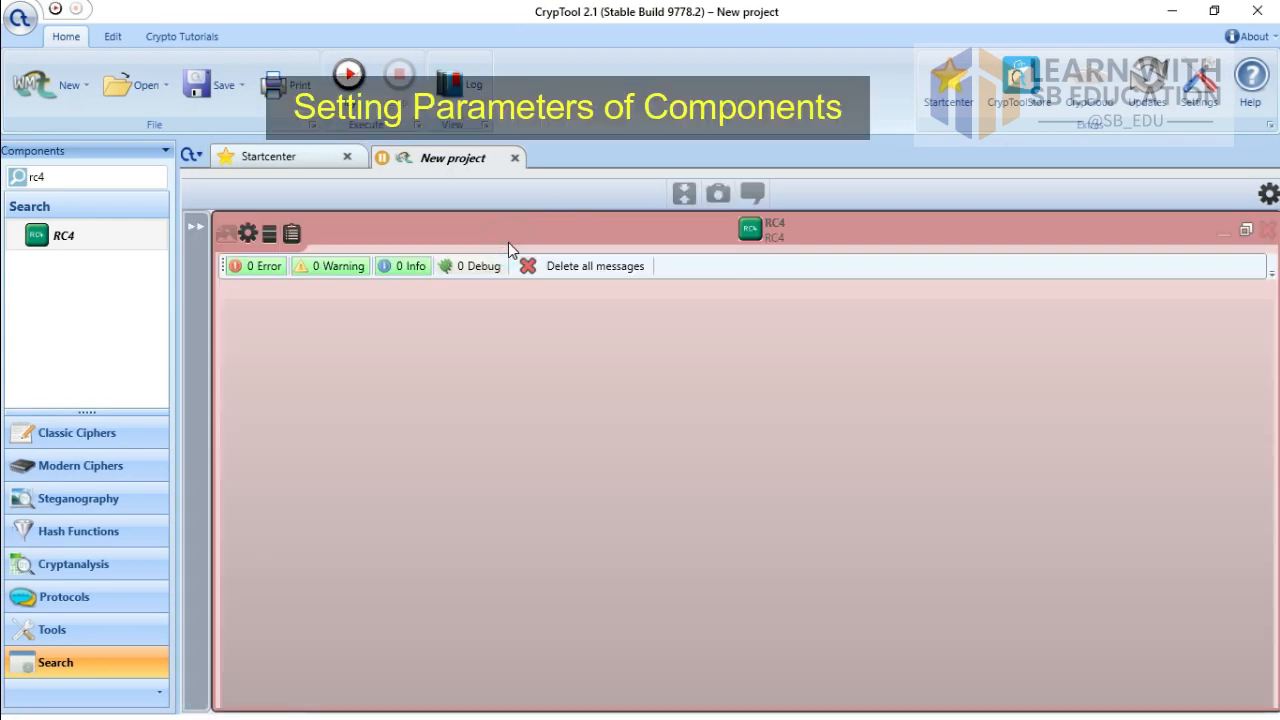
click(248, 242)
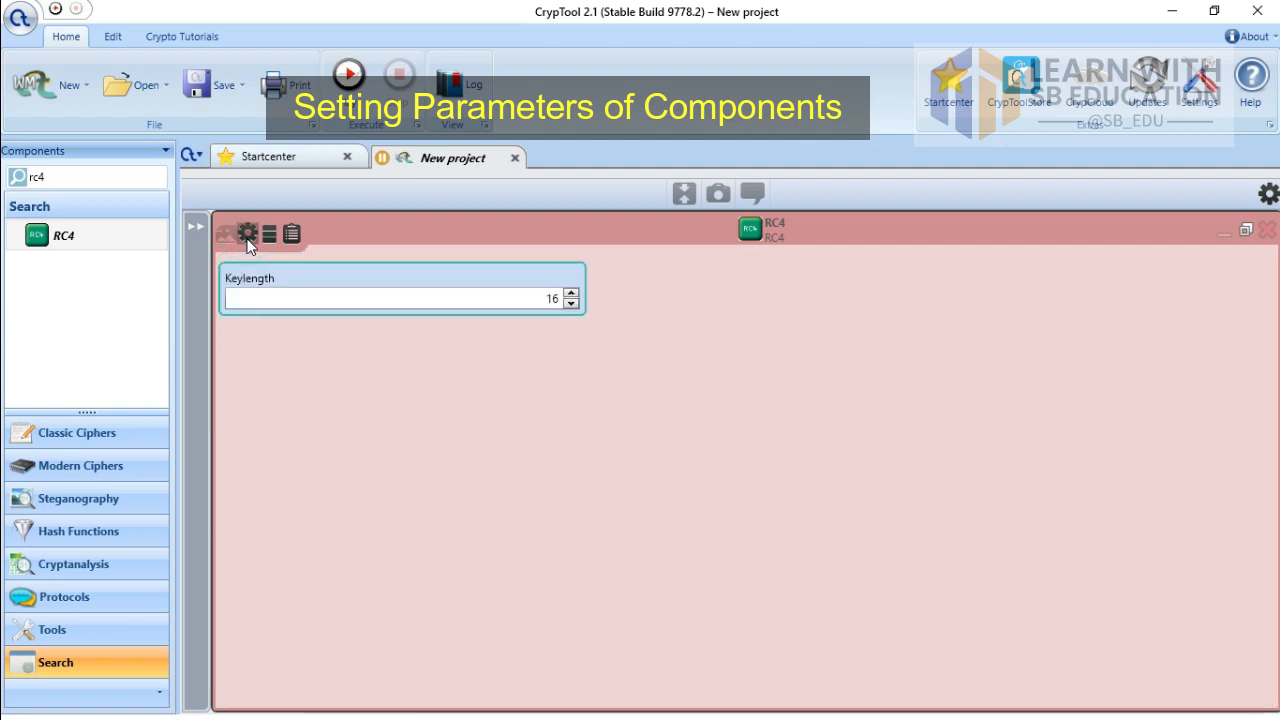
double_click(551, 297)
text(5)
click(1245, 230)
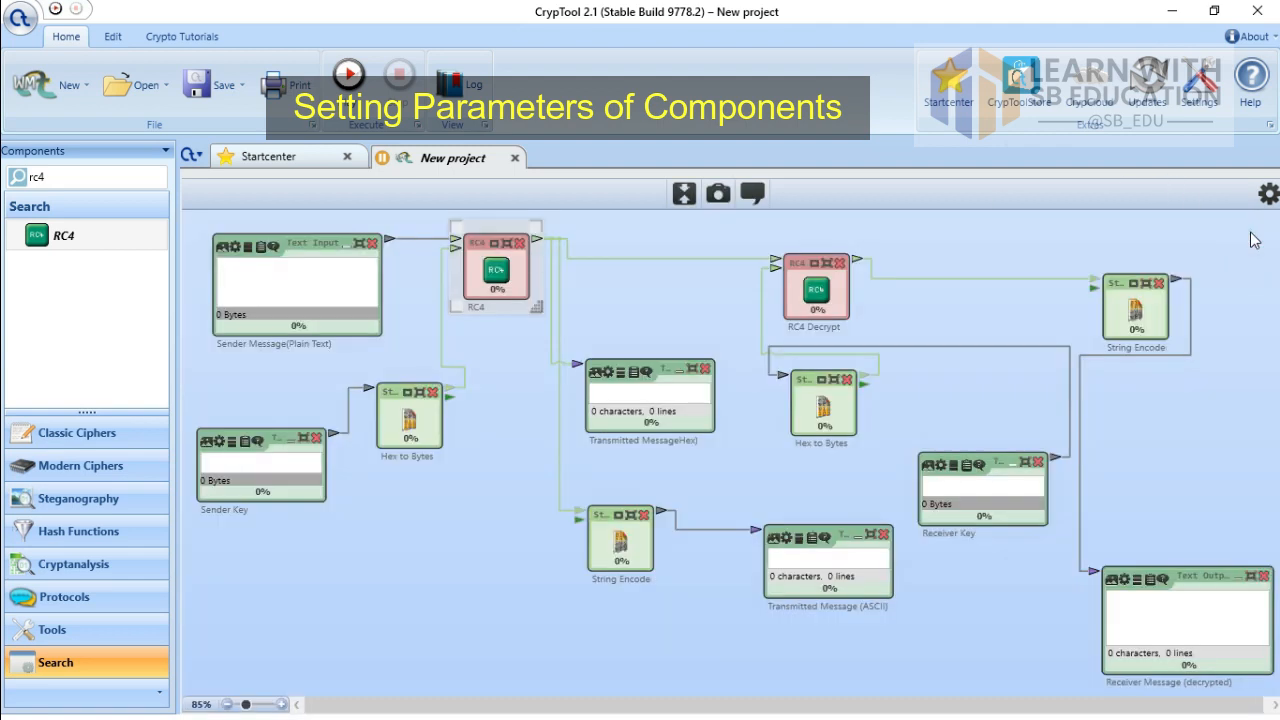
Step: Change the RC4 Decrypt component's key length from 16 to 5
click(829, 264)
click(829, 264)
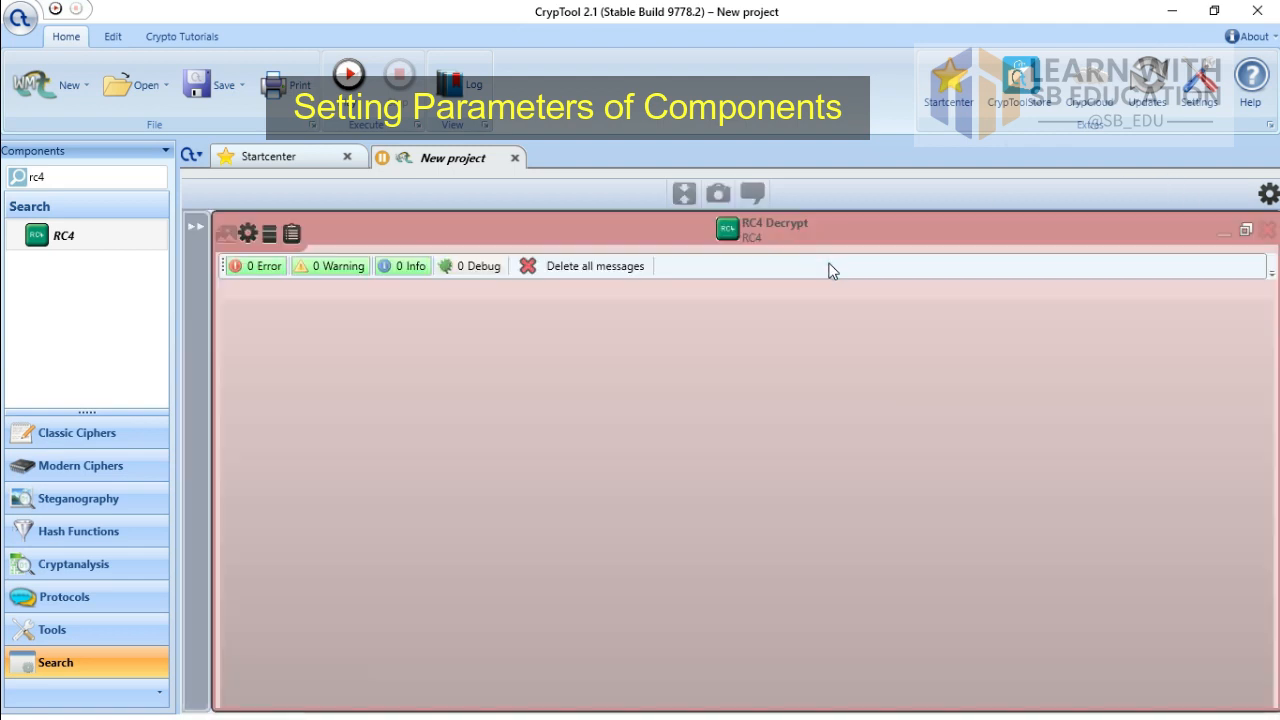
click(247, 233)
double_click(551, 300)
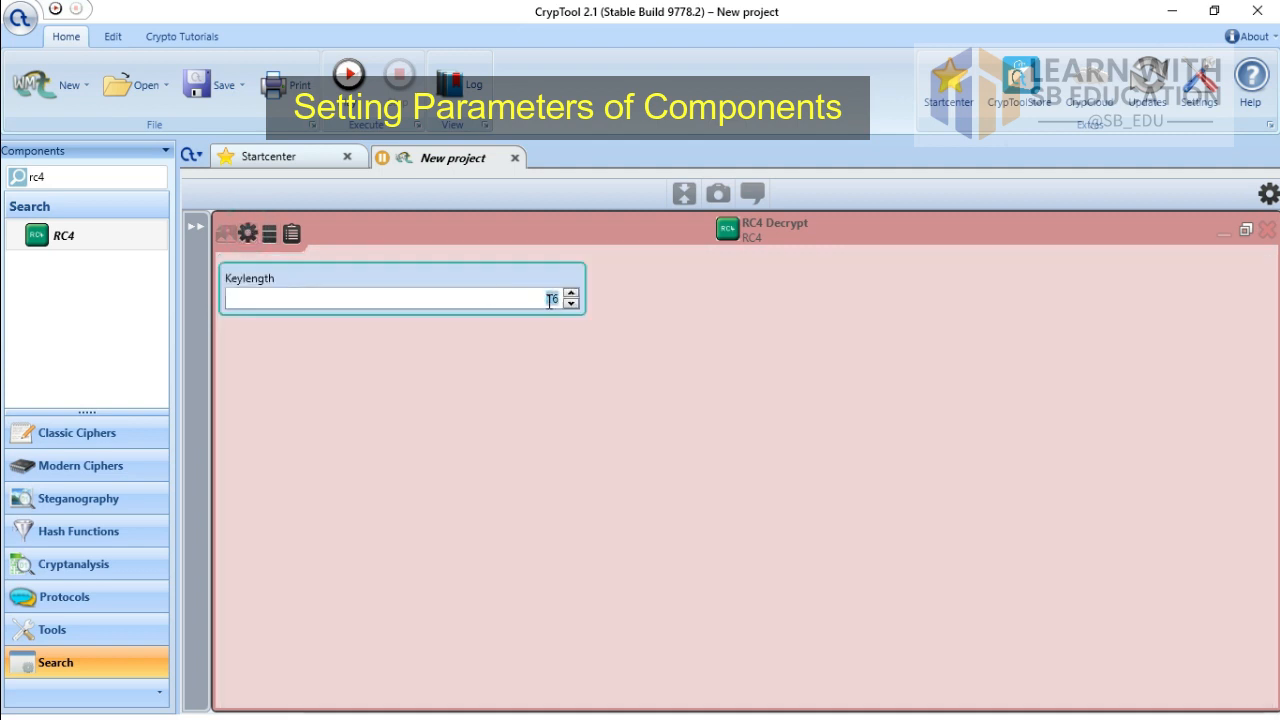
text(5)
click(1245, 233)
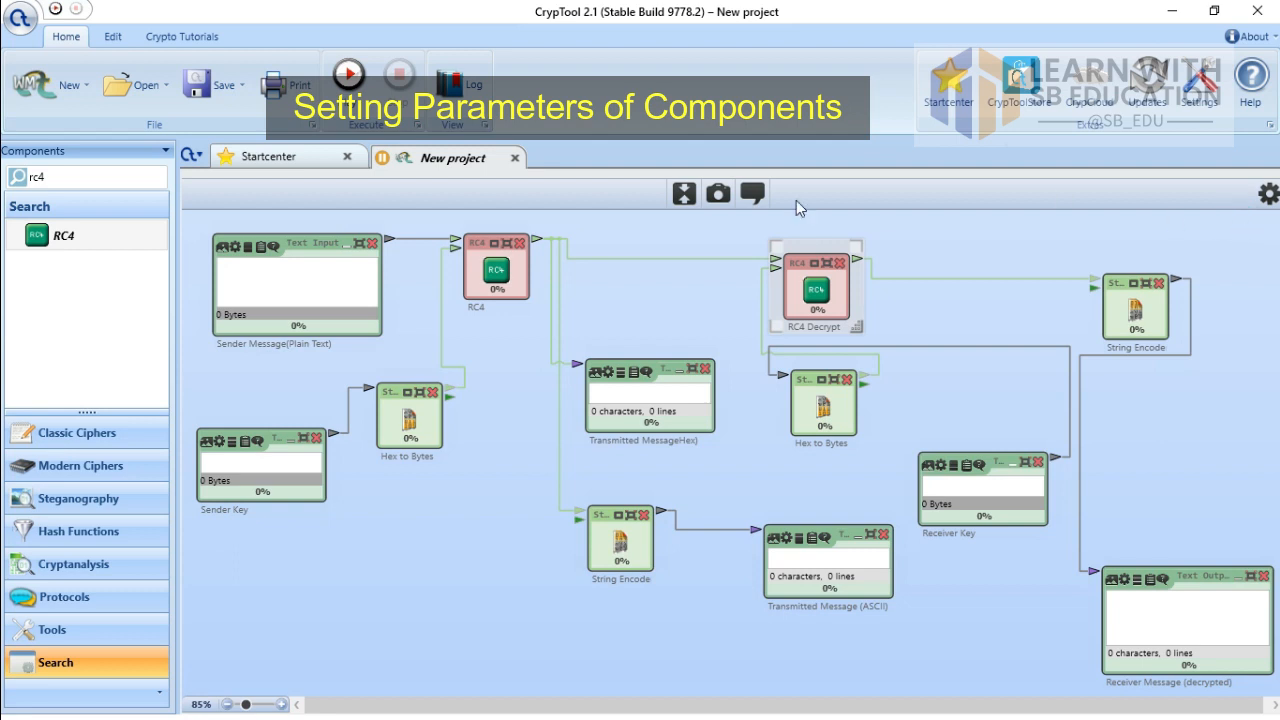
Step: Type 'This is Test Message' into the Sender Message input
click(335, 276)
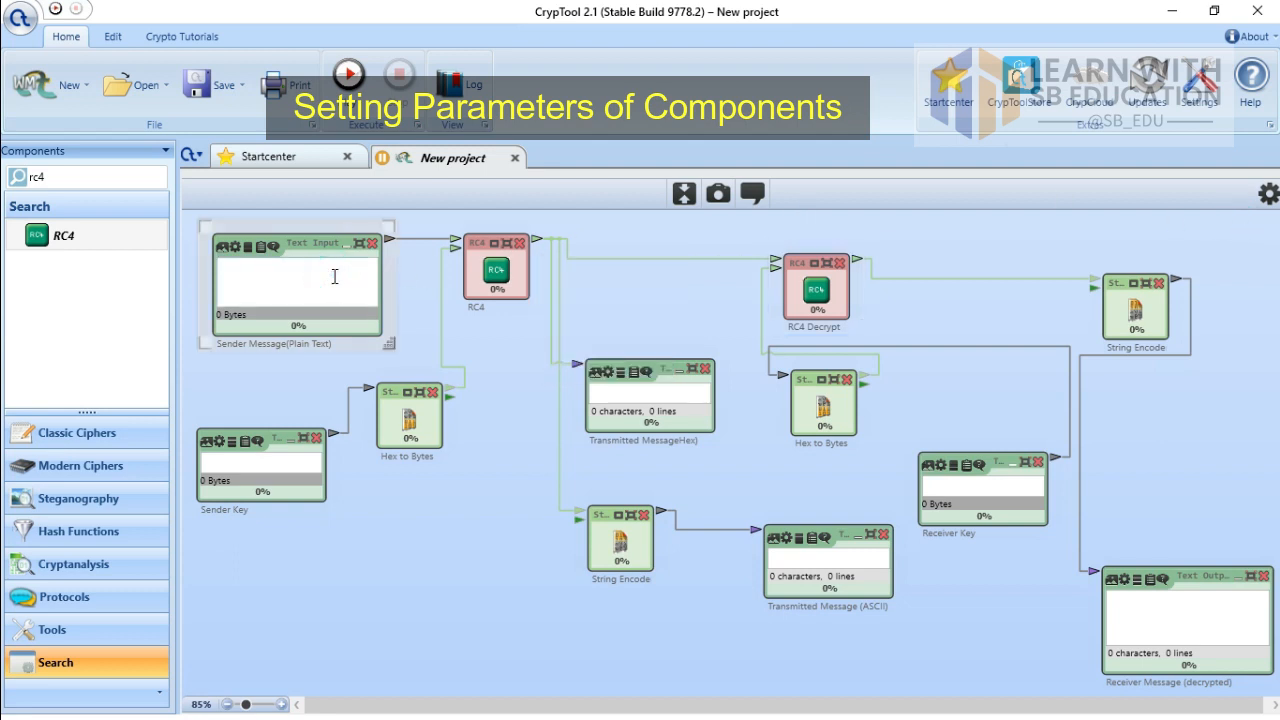
text(This is Test Message)
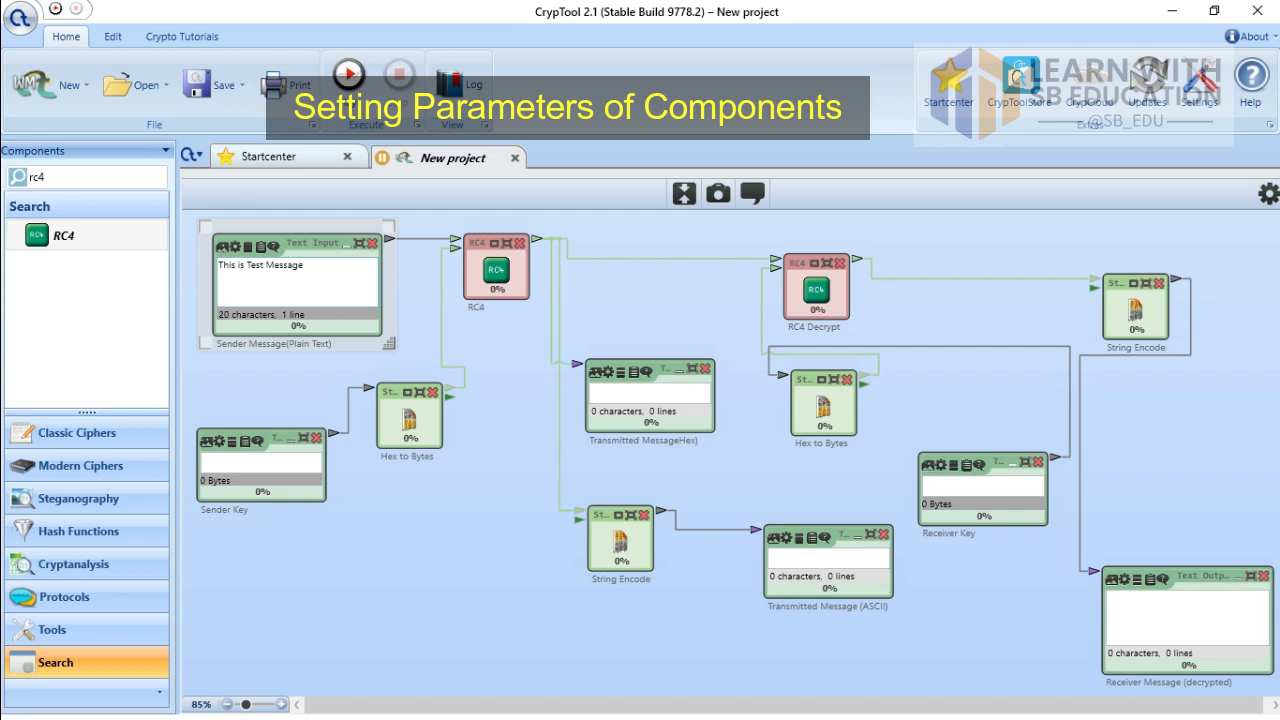
Step: Switch the sender's Hex to Bytes input format from Text to Hexadecimal
click(418, 397)
click(418, 395)
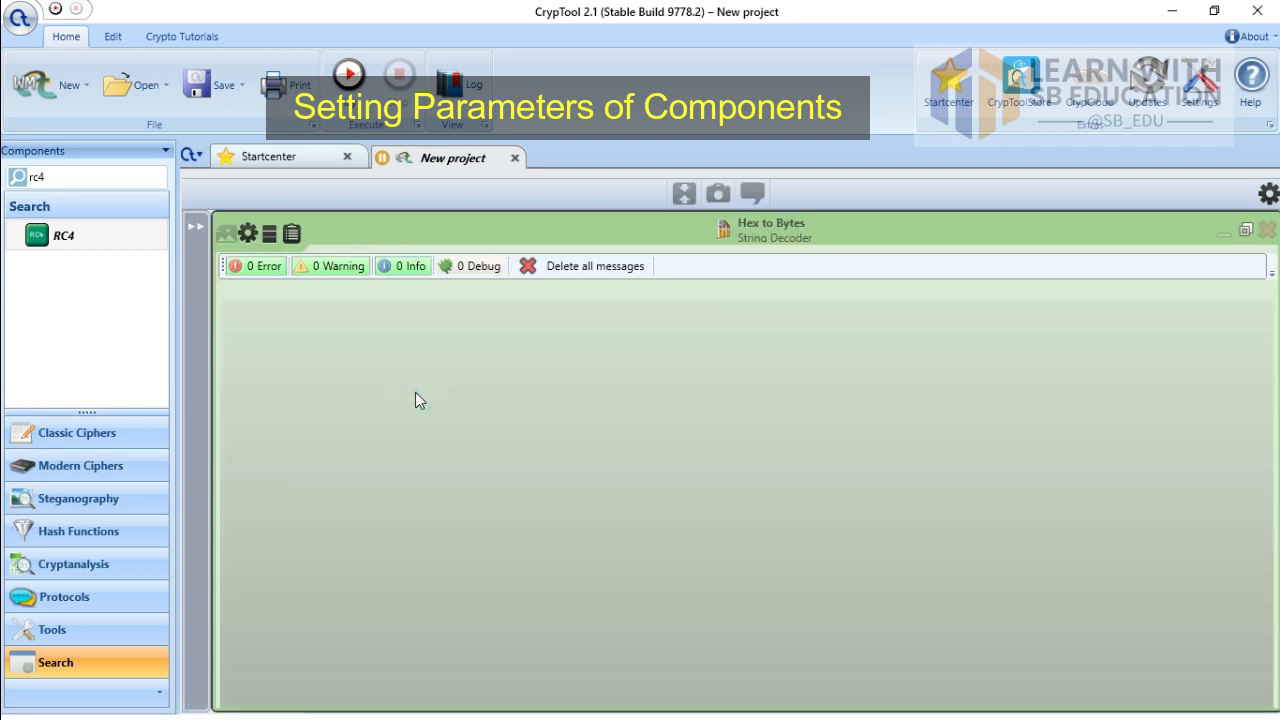
click(247, 233)
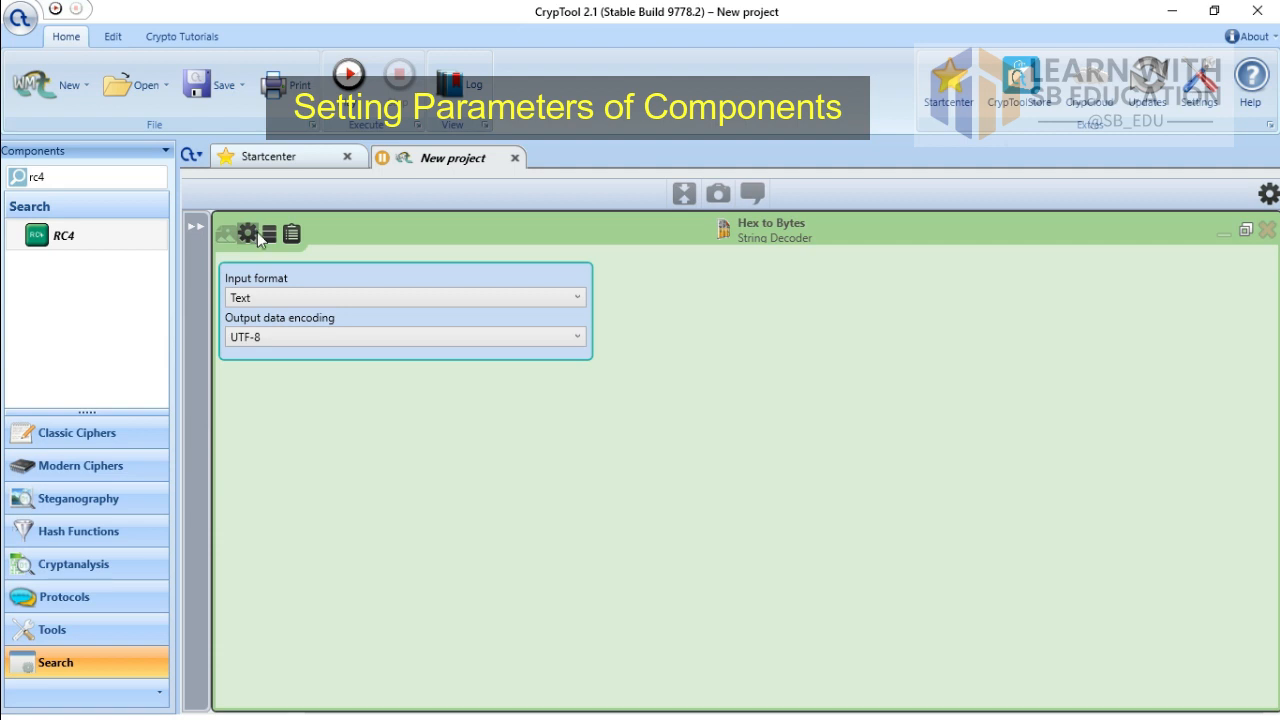
click(305, 300)
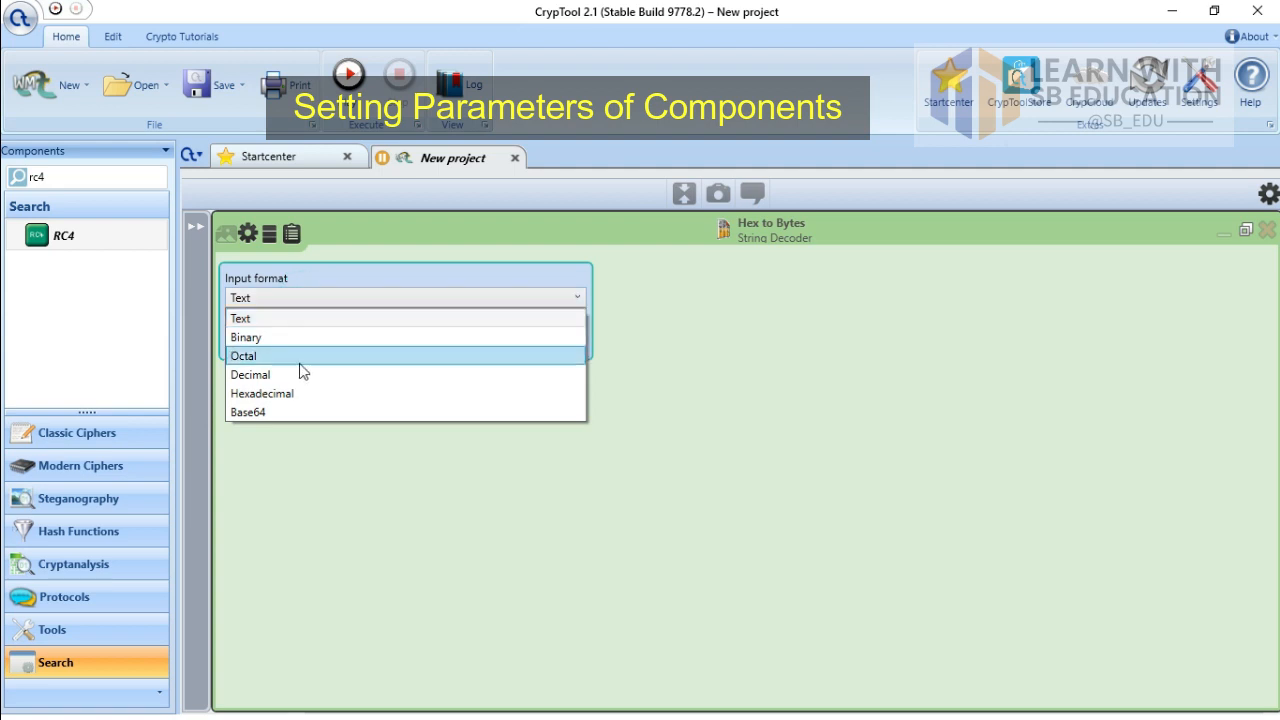
click(298, 392)
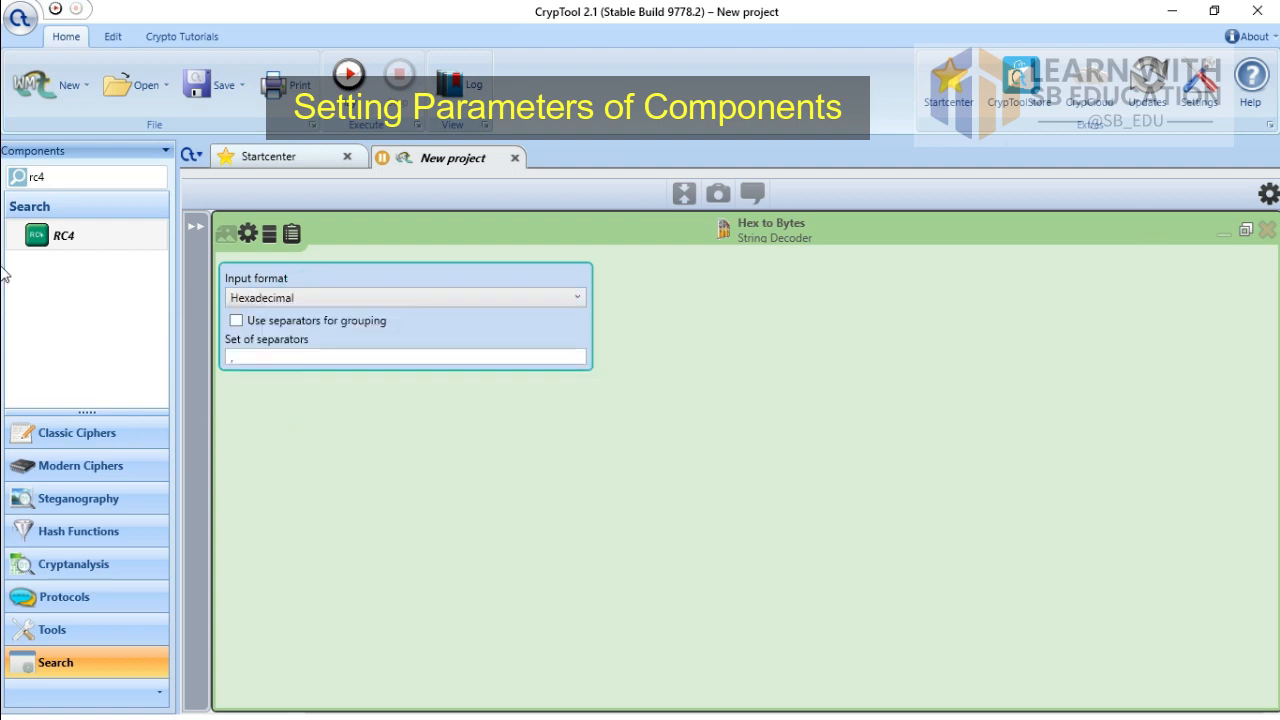
click(1246, 230)
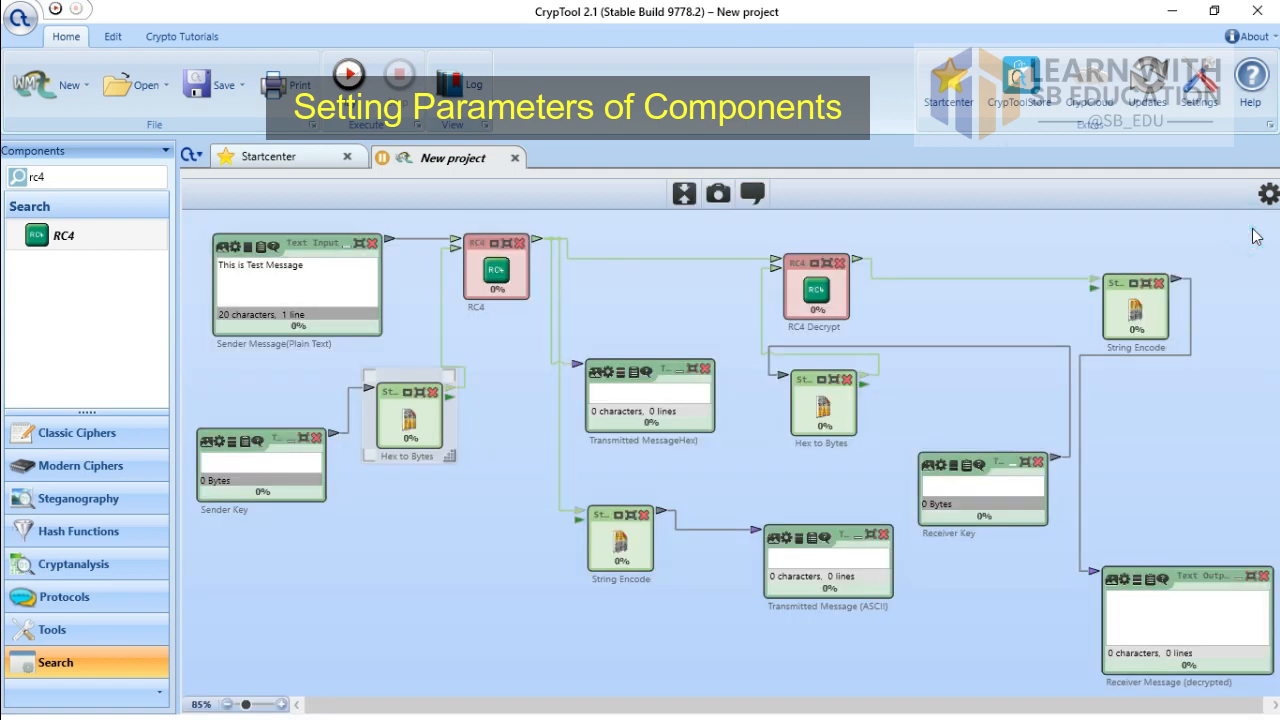
Step: Set the sender-side String Encode's input data encoding from UTF-8 to ASCII
click(636, 515)
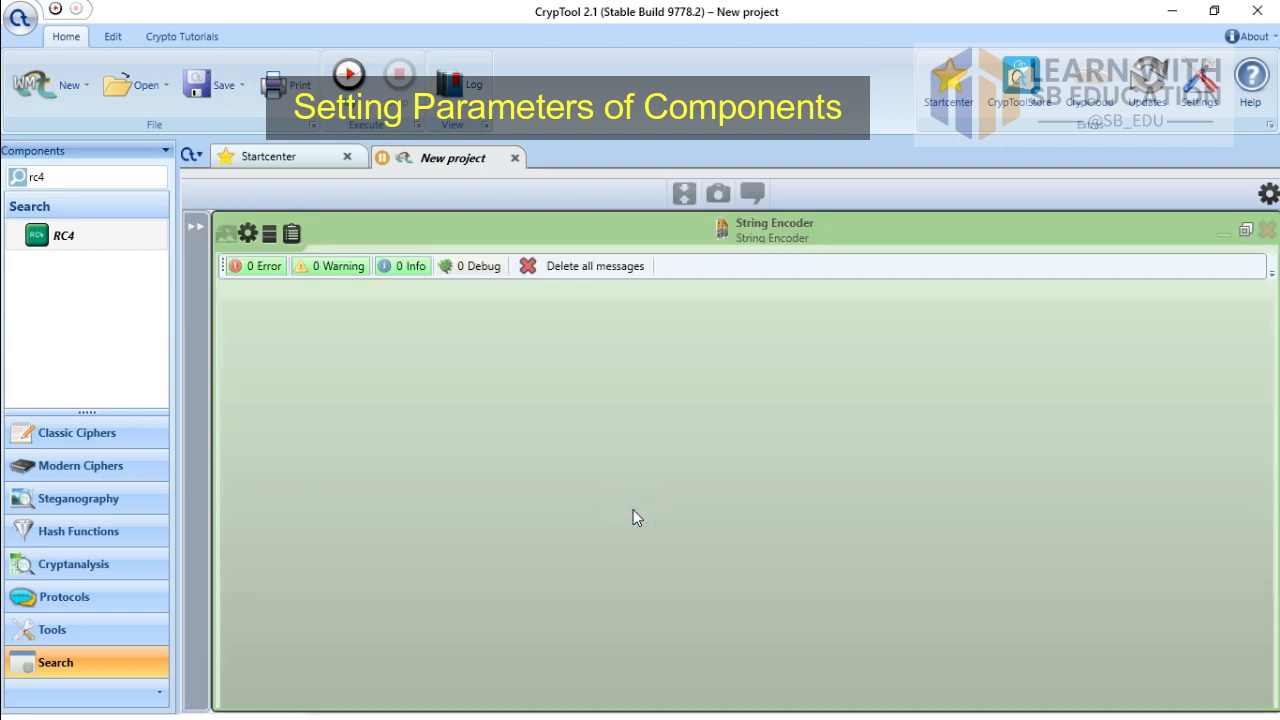
click(248, 234)
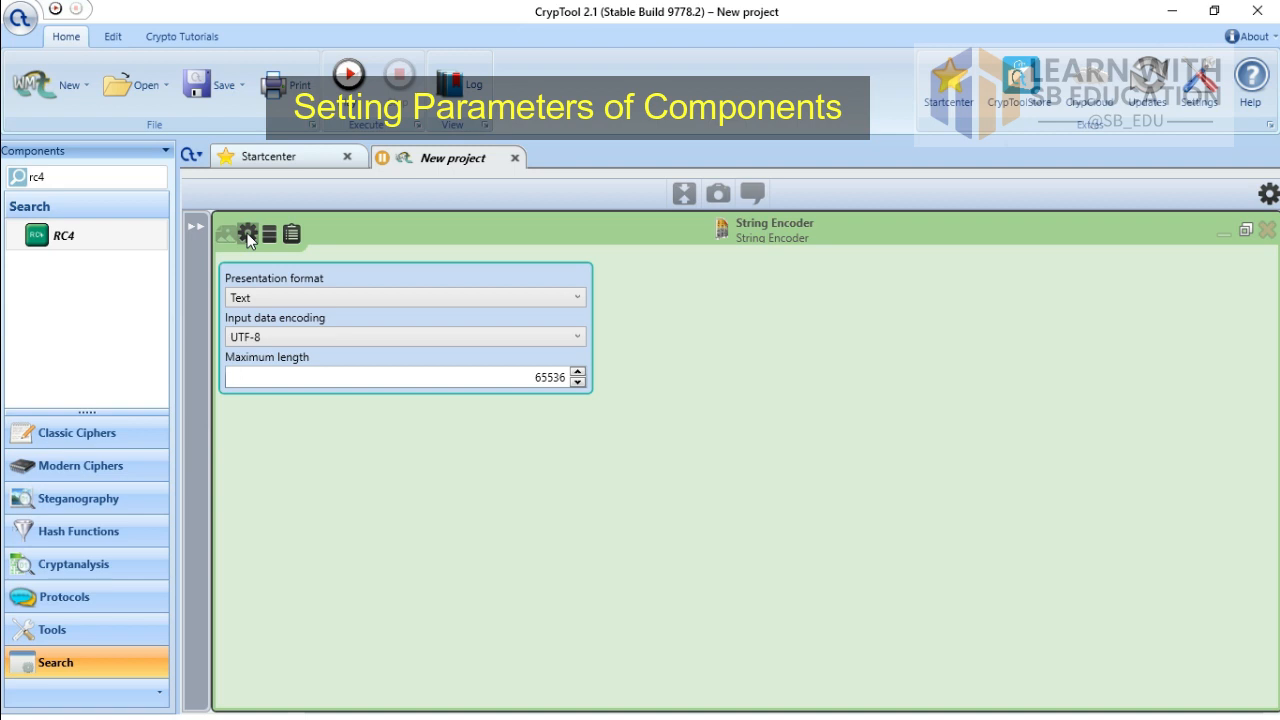
click(287, 337)
click(284, 437)
click(1245, 230)
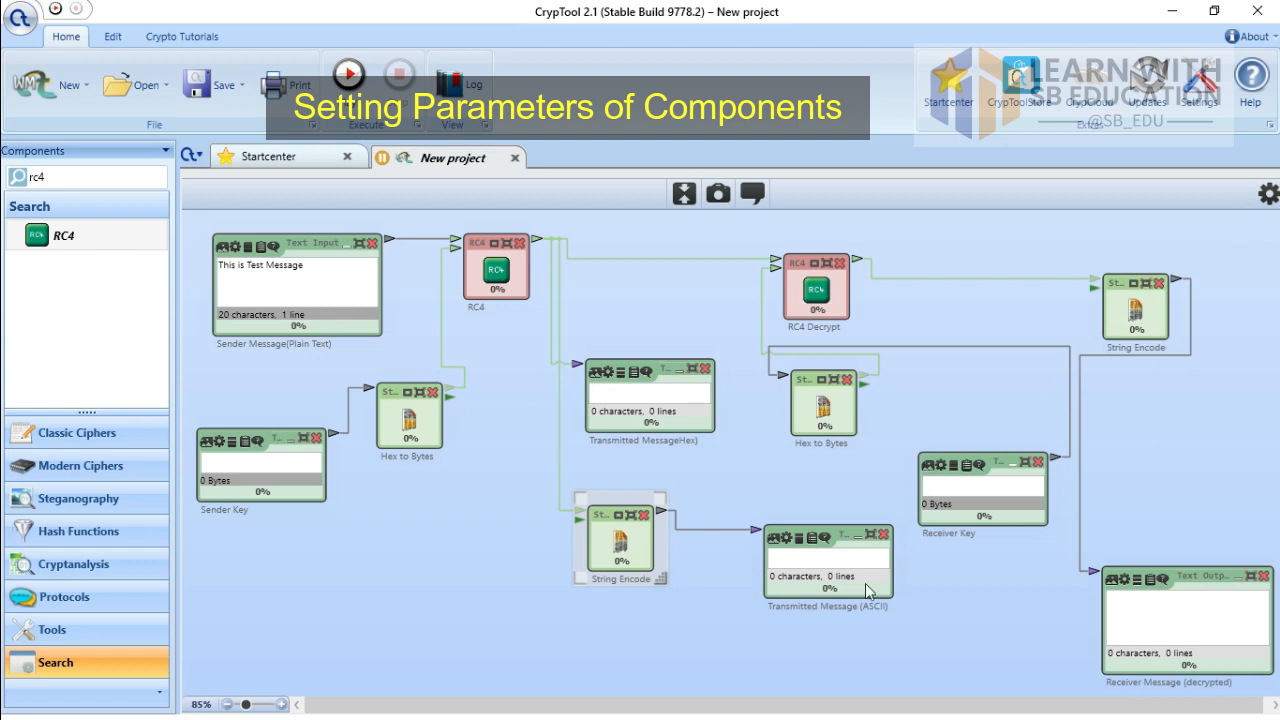
Step: Enter the 15-character hex key into the Sender Key input
click(287, 467)
text(11)
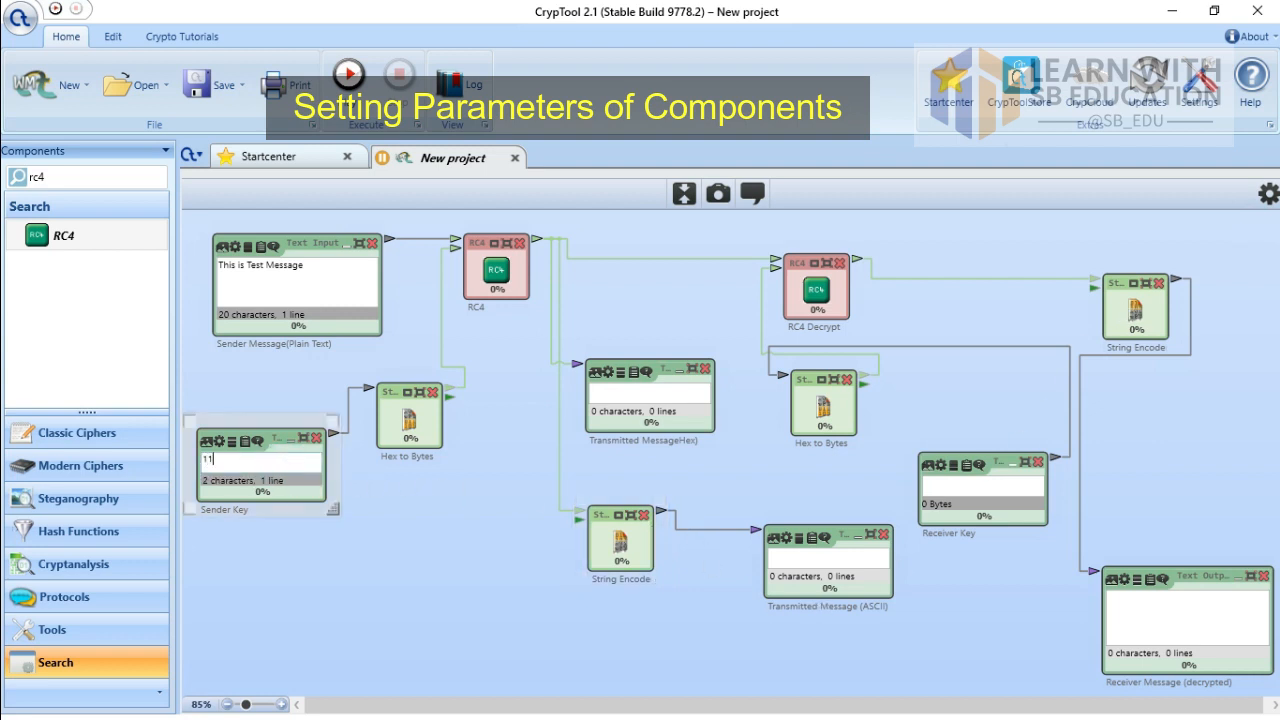
text( 11 11)
text(11)
Step: Inspect the Transmitted MessageHex component's settings, log messages and output data full-size
click(607, 377)
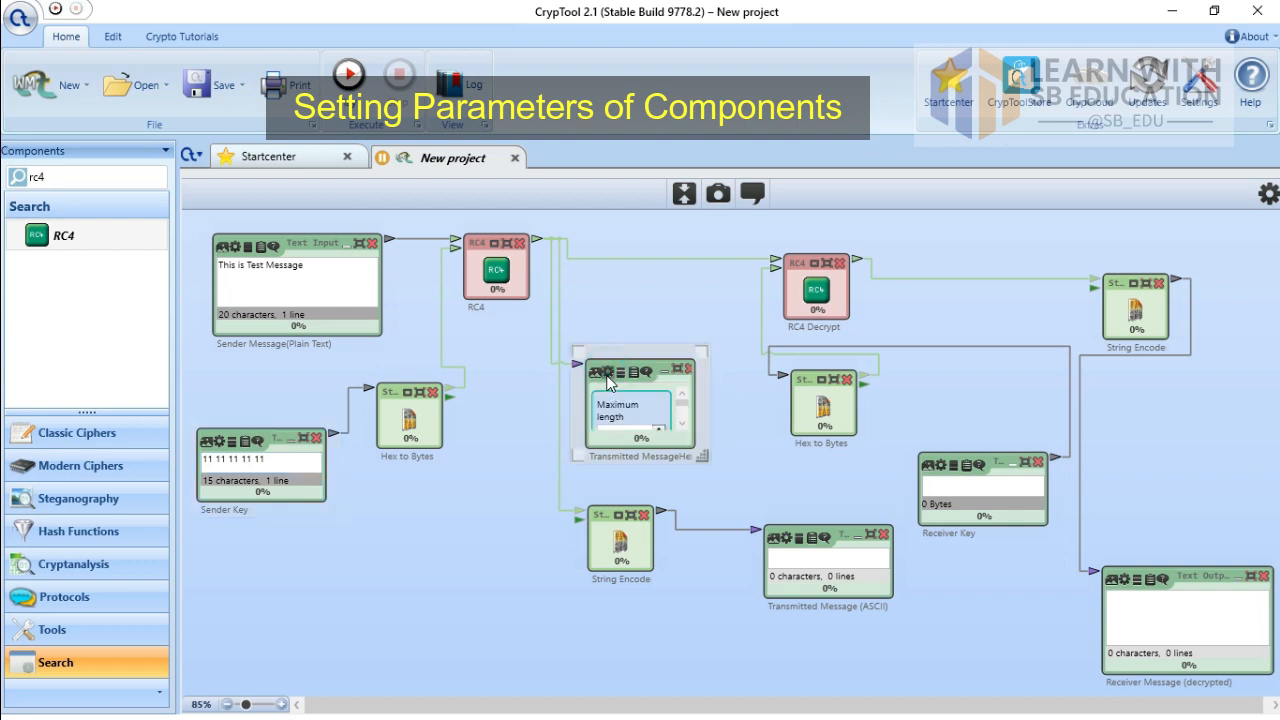
click(677, 372)
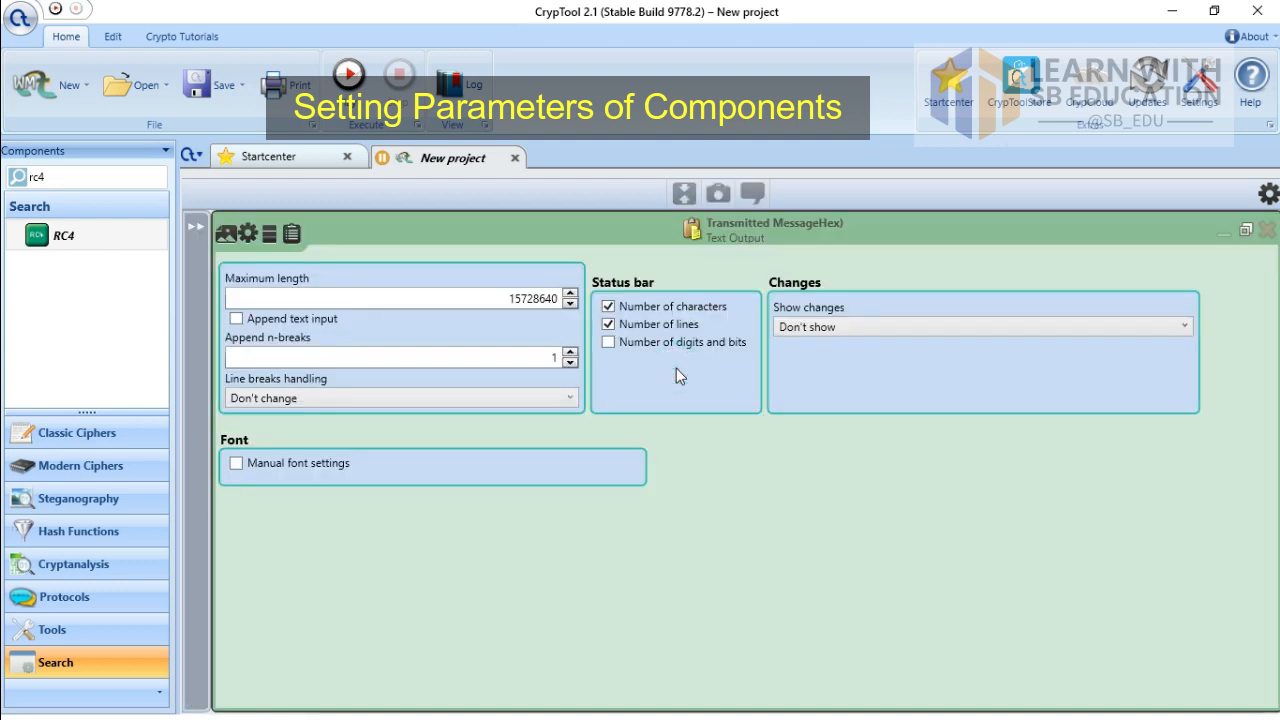
click(269, 234)
click(291, 236)
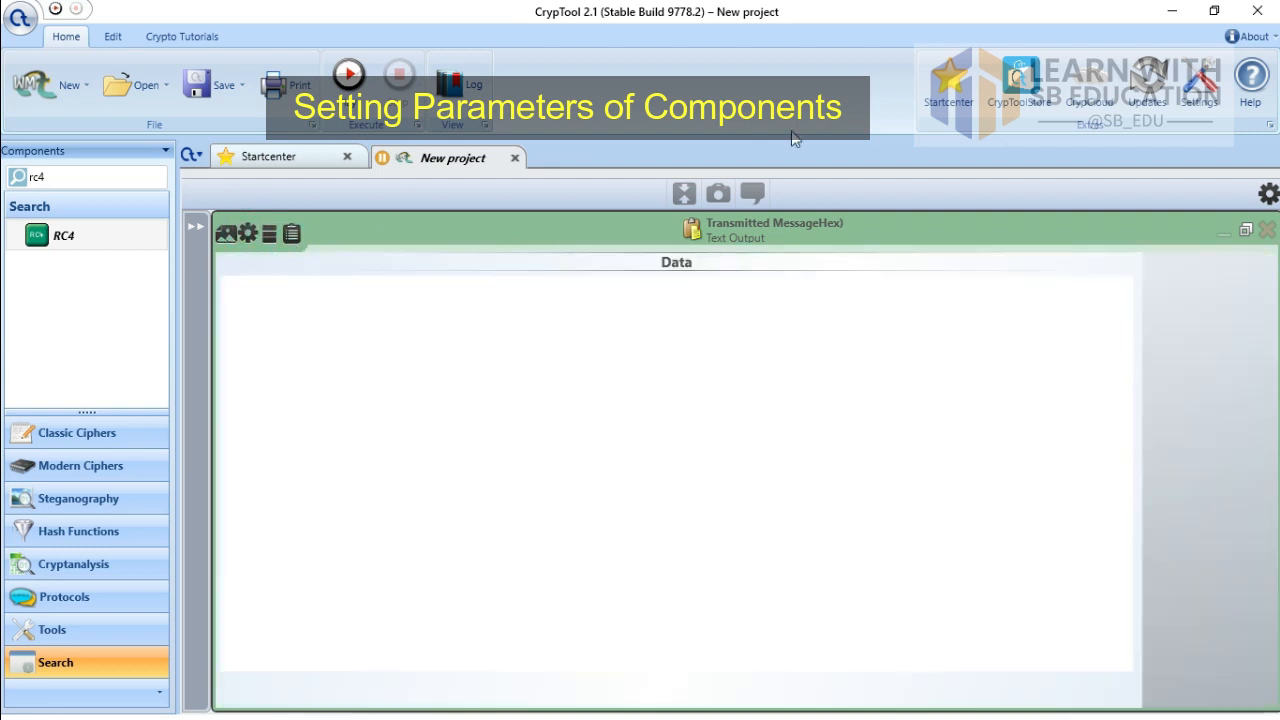
click(1246, 232)
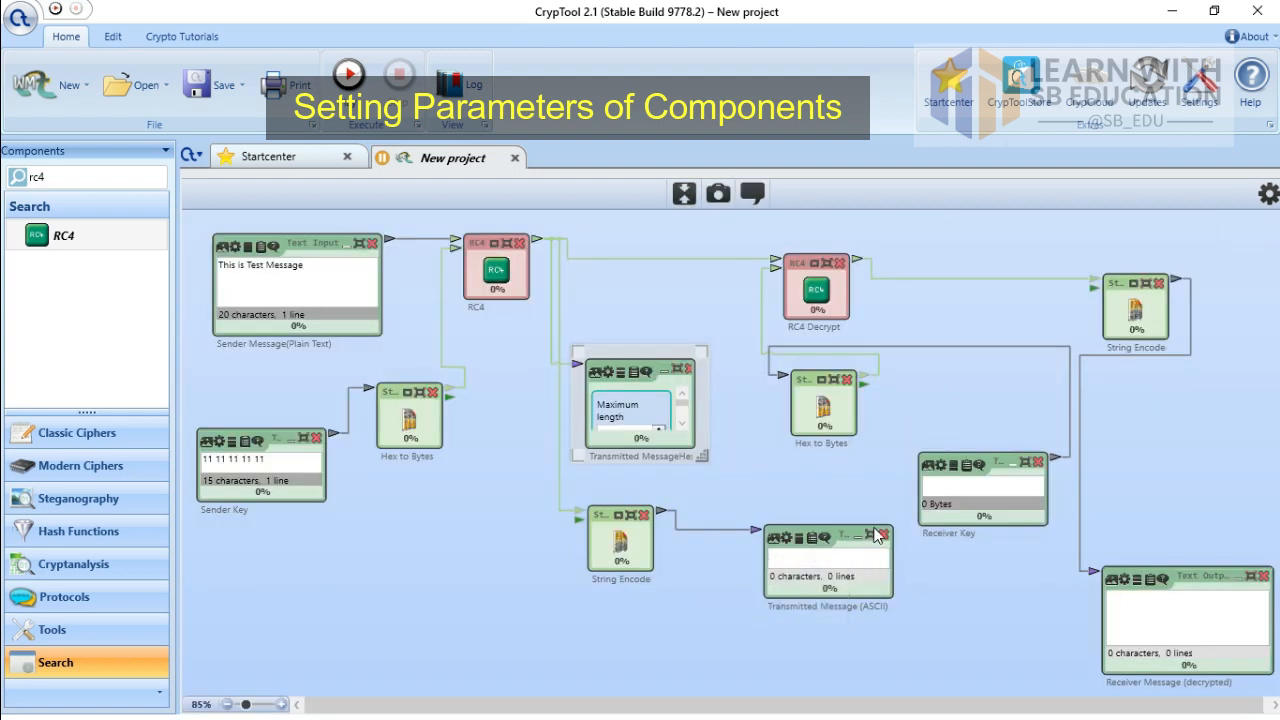
Step: Inspect both String Encode components full-size, checking the receiver-side encoder's settings
click(631, 514)
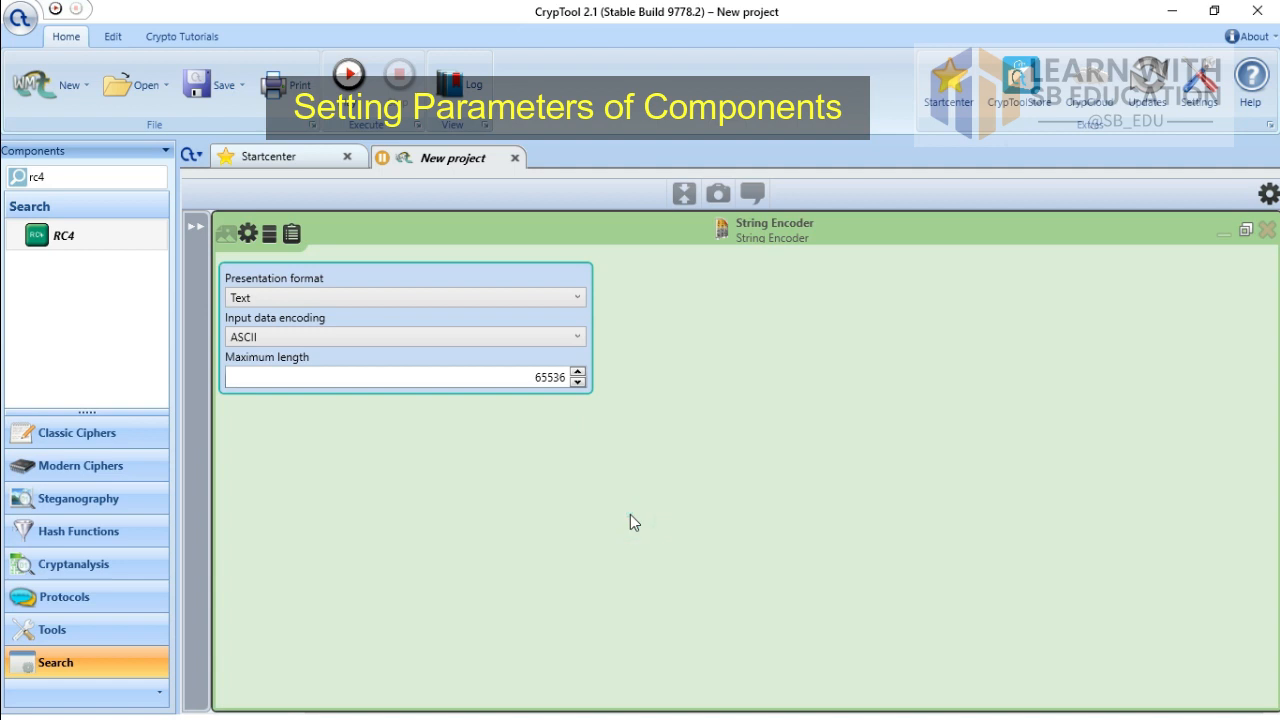
click(1245, 230)
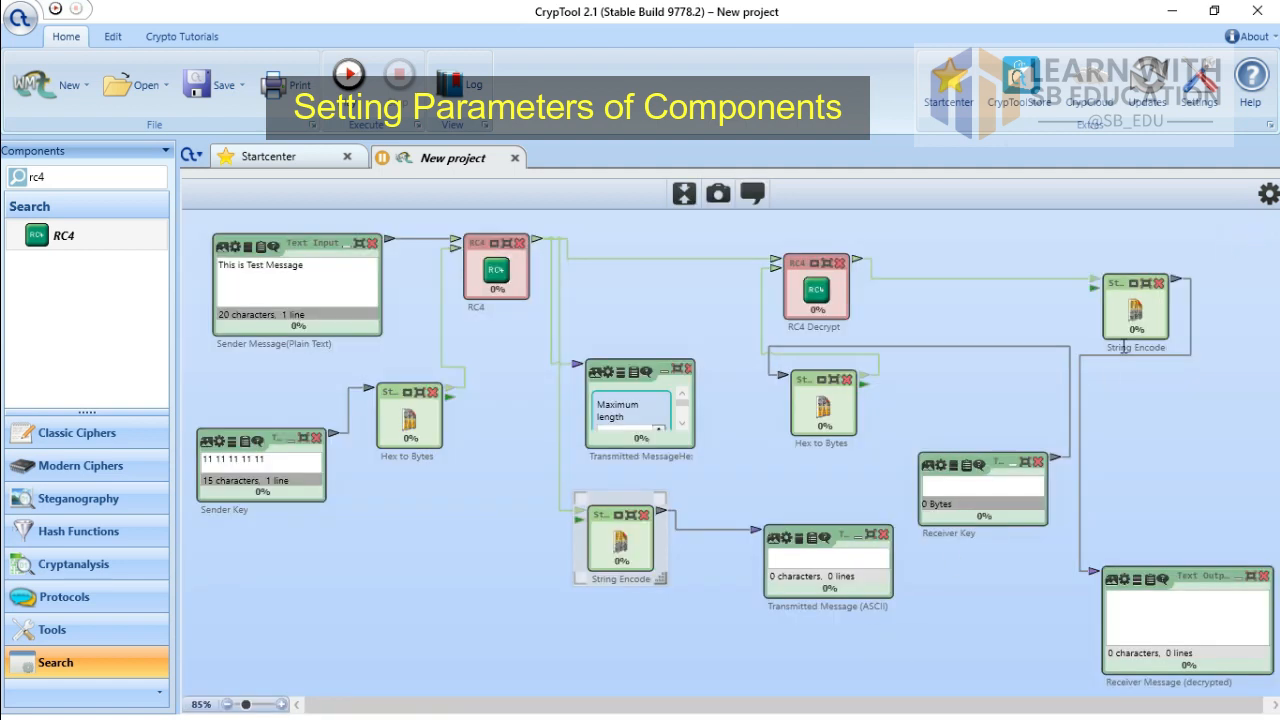
click(1146, 284)
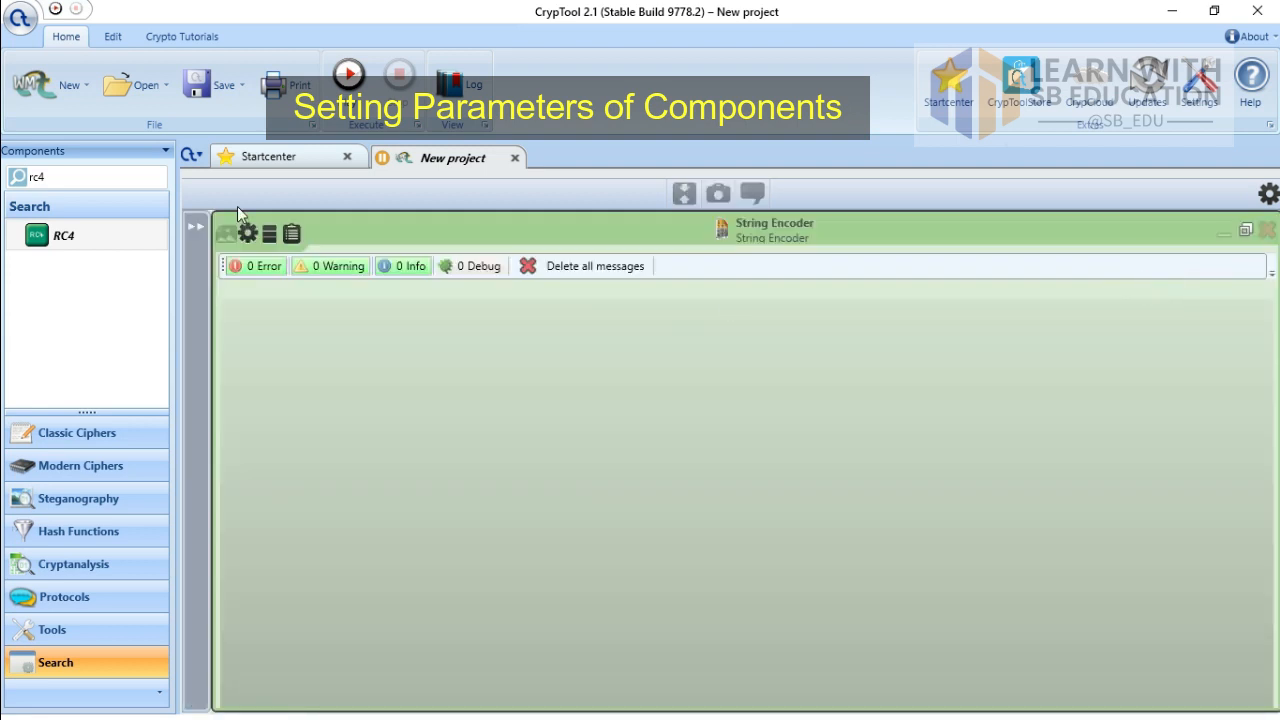
click(247, 235)
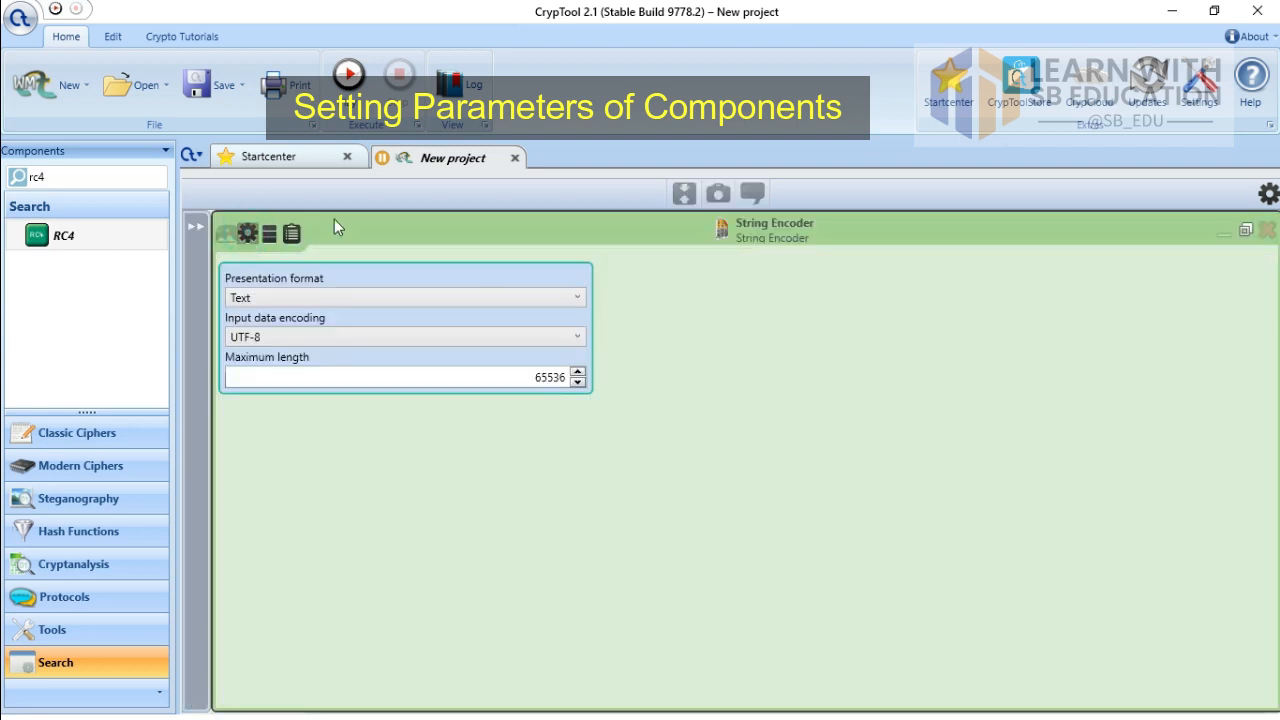
click(1245, 230)
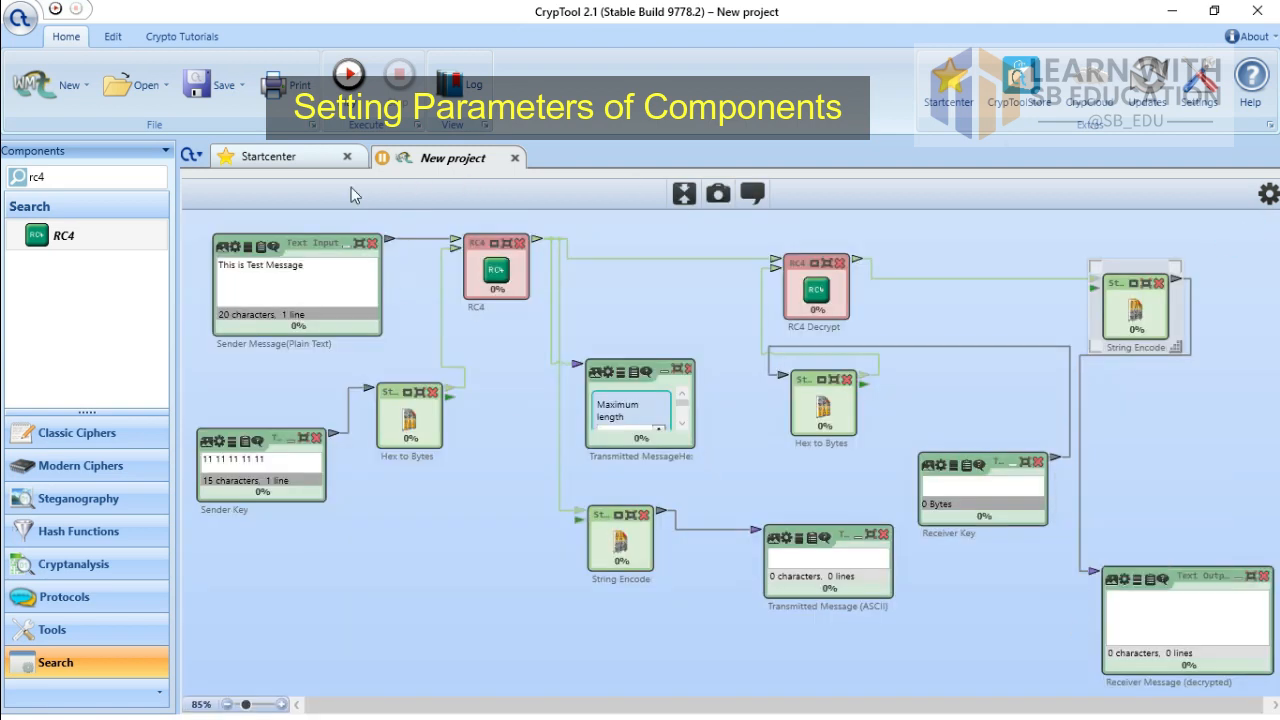
Step: Start the workflow run, then stop it
click(348, 76)
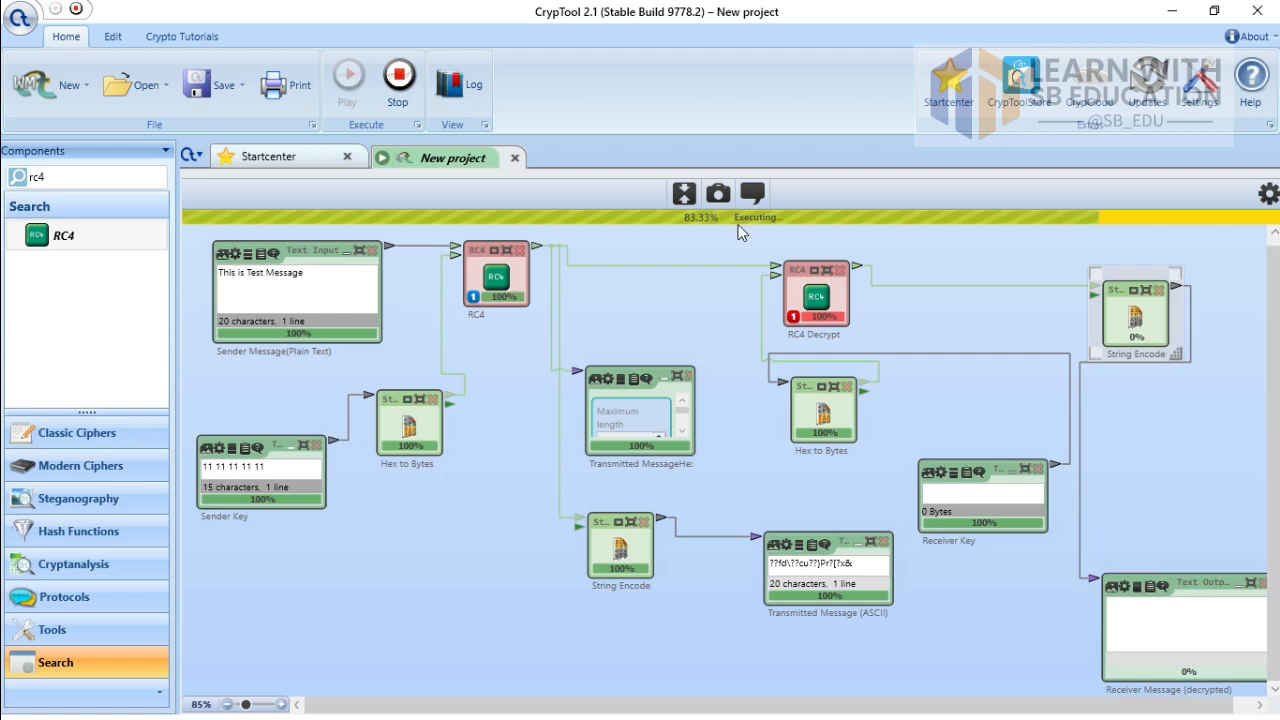
click(401, 82)
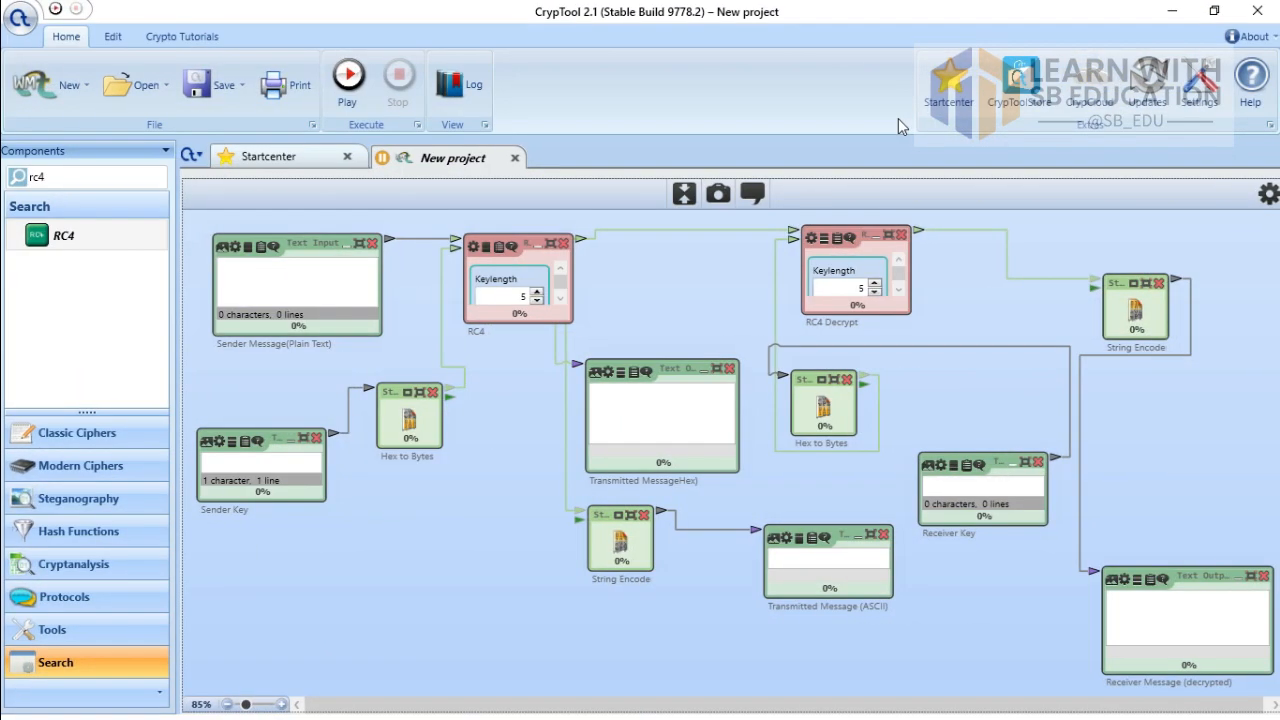
Step: Enter 'This is test message' as Sender Message and the hex key as Sender Key
click(317, 276)
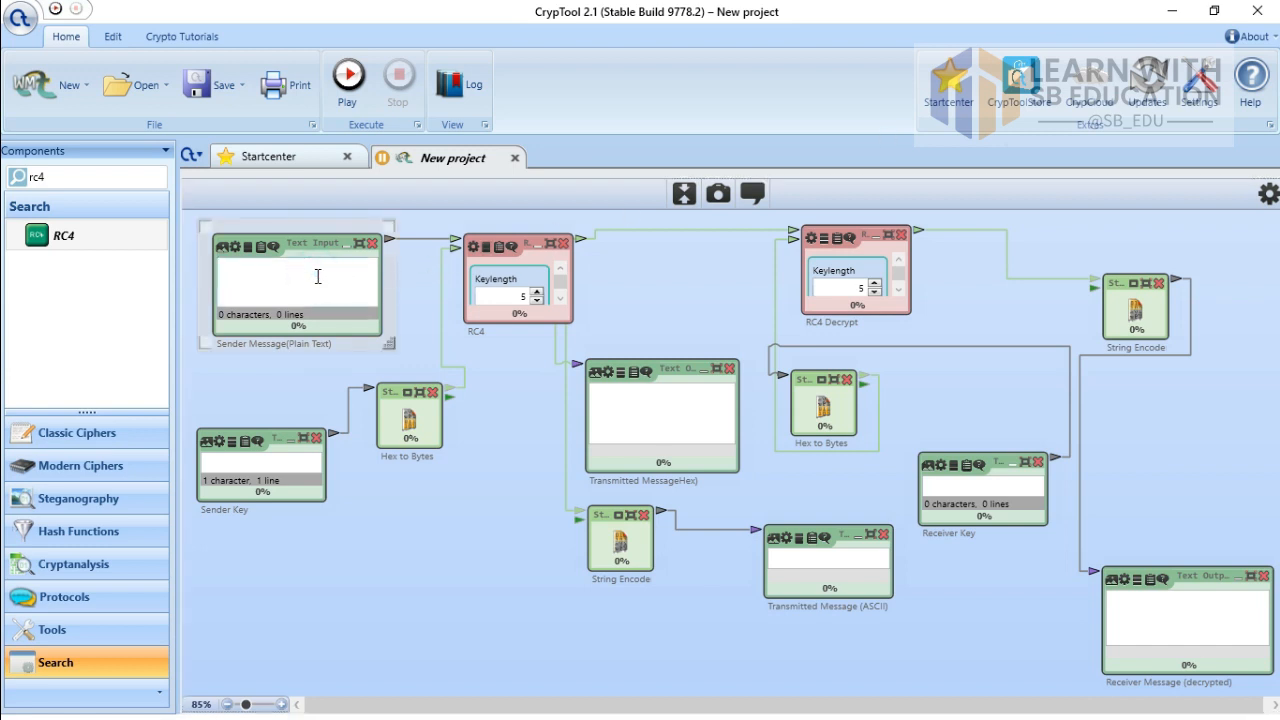
text(This is test mess)
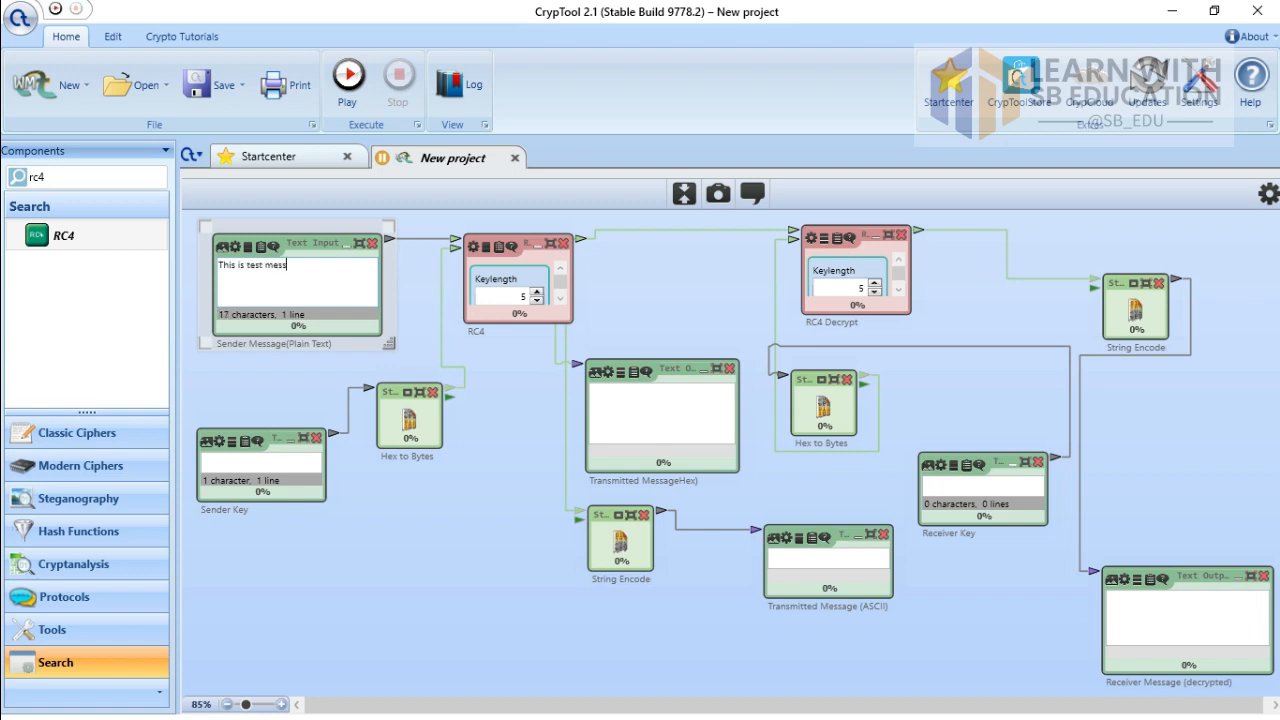
text(age)
click(272, 466)
text(11)
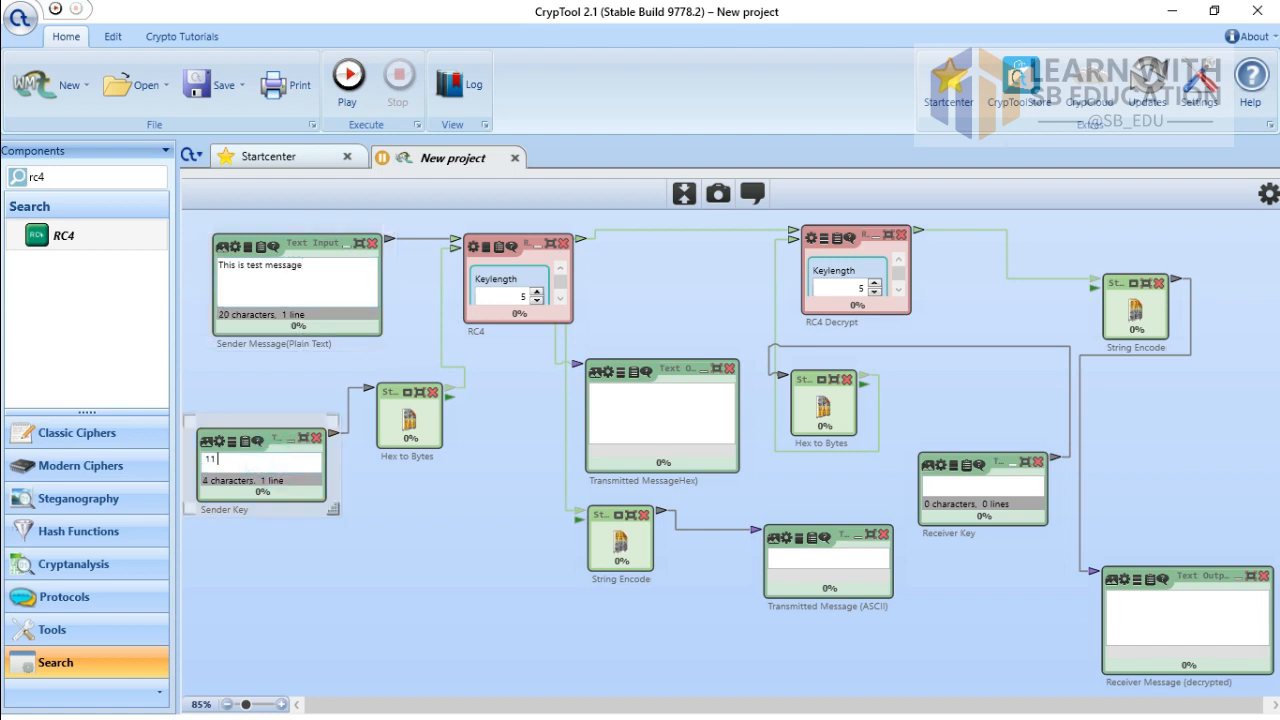
text( 11 11 11 11)
click(957, 490)
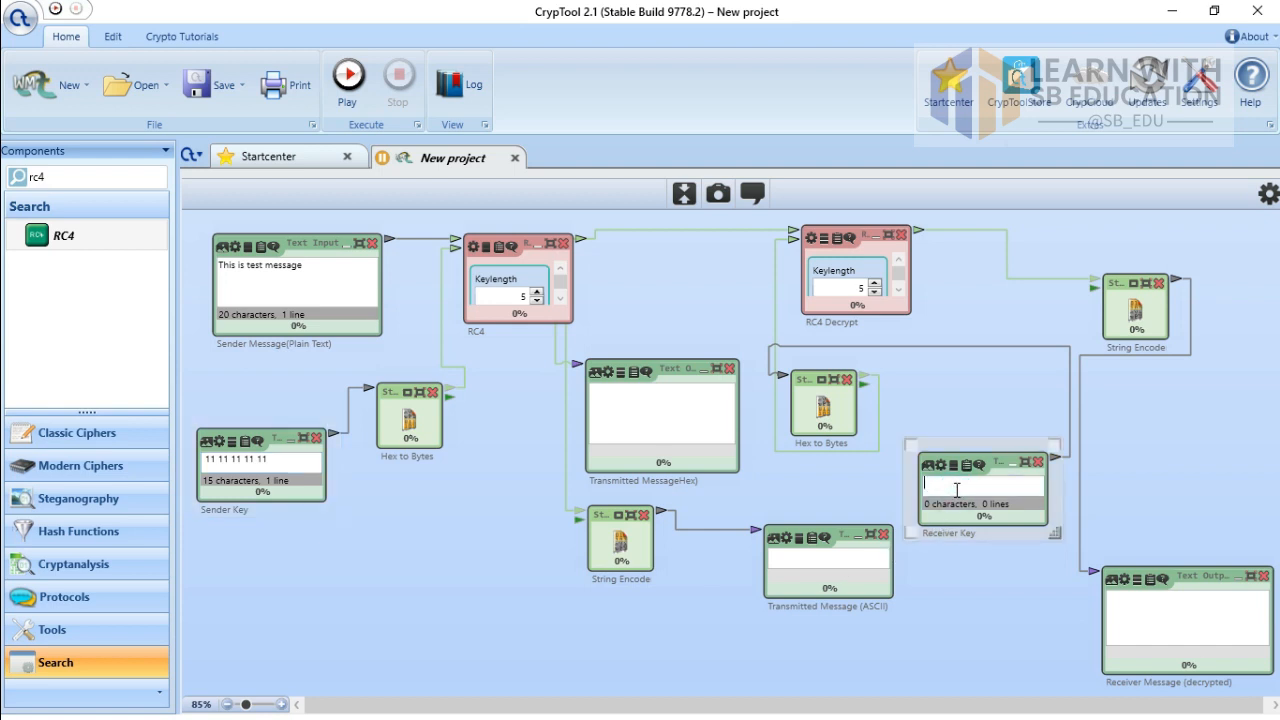
Step: Give Receiver Key the same hex key and run the encrypt–decrypt workflow
text(11 11 11 11 11)
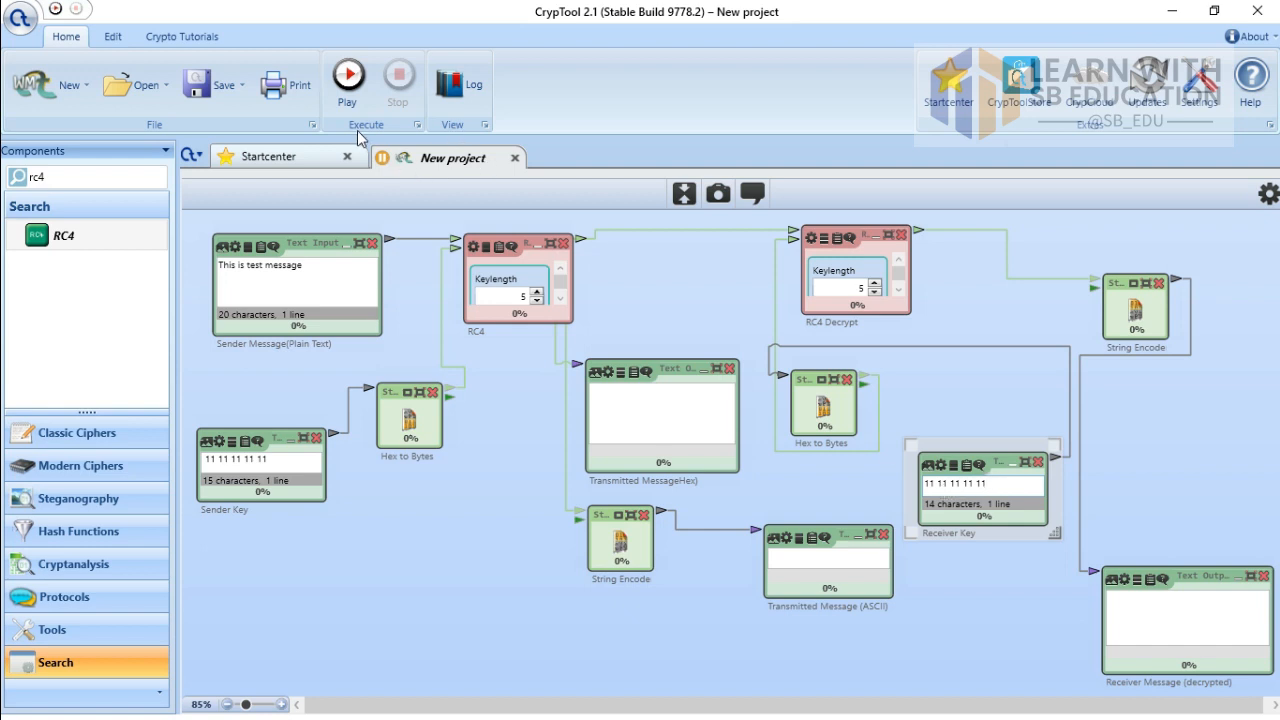
click(350, 95)
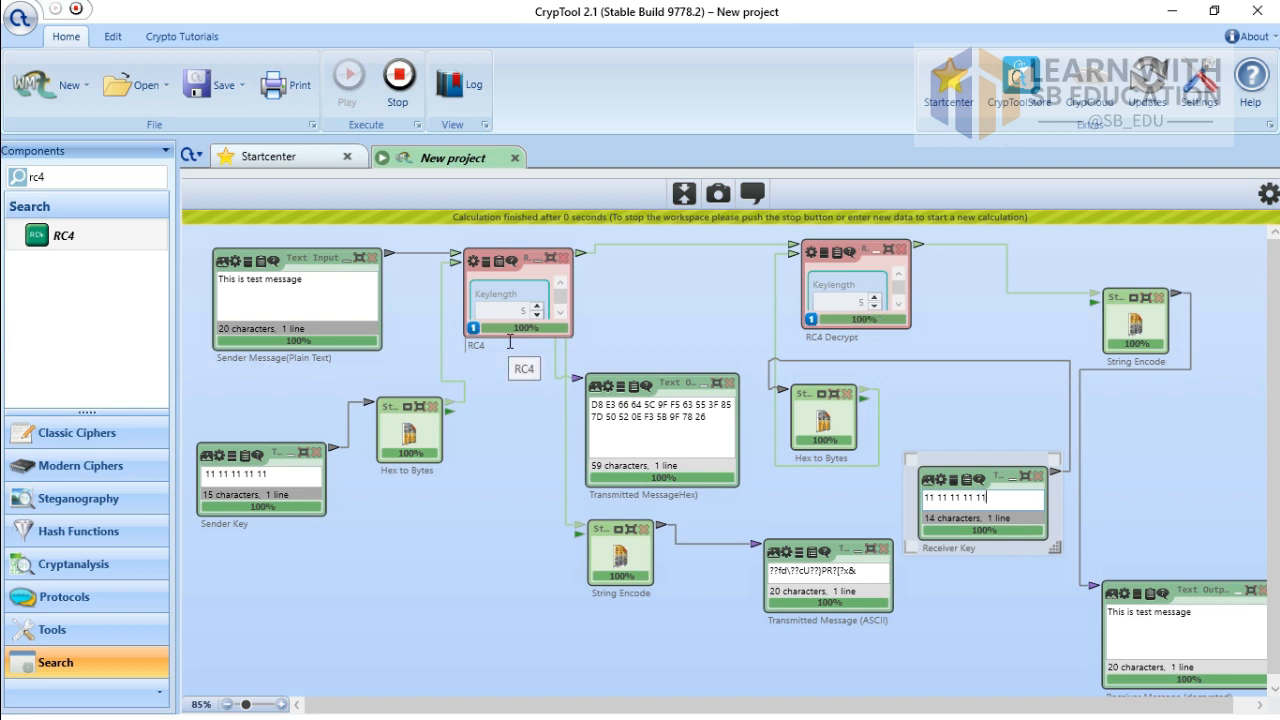
Step: Check the ciphertext output, then the decrypted output reading 'This is test message'
click(620, 416)
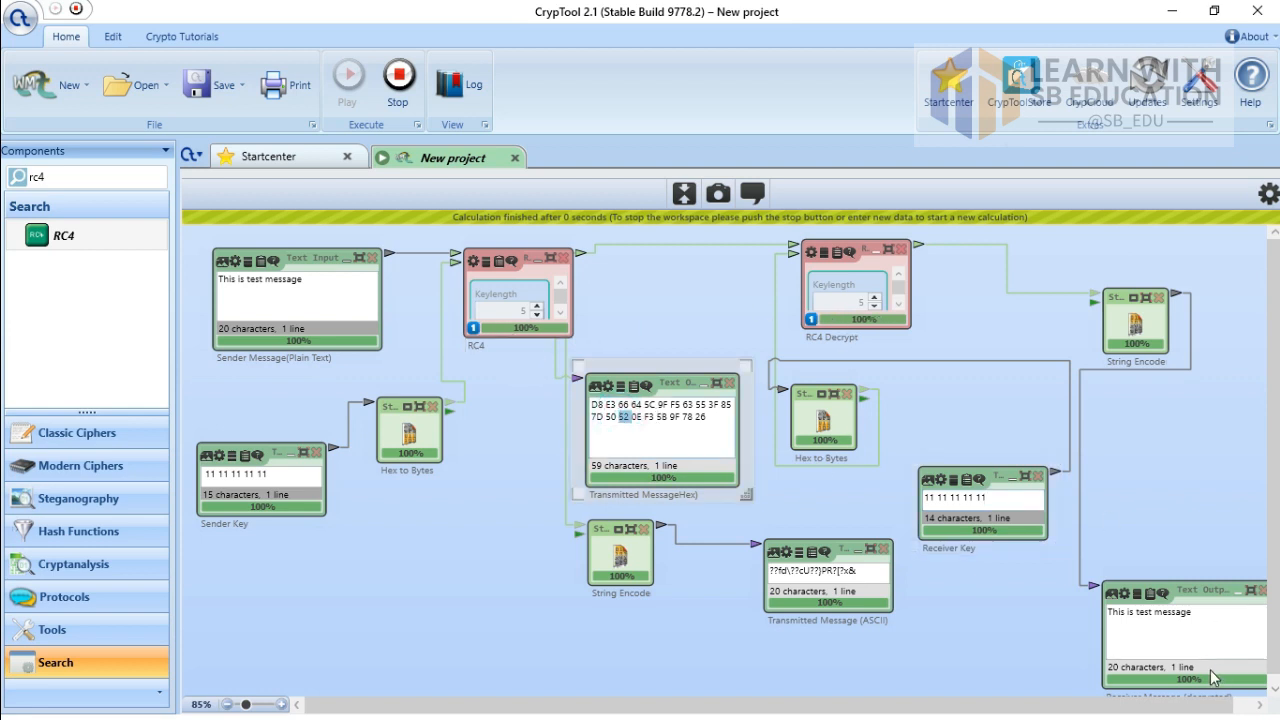
double_click(1190, 612)
drag(1140, 625, 1099, 638)
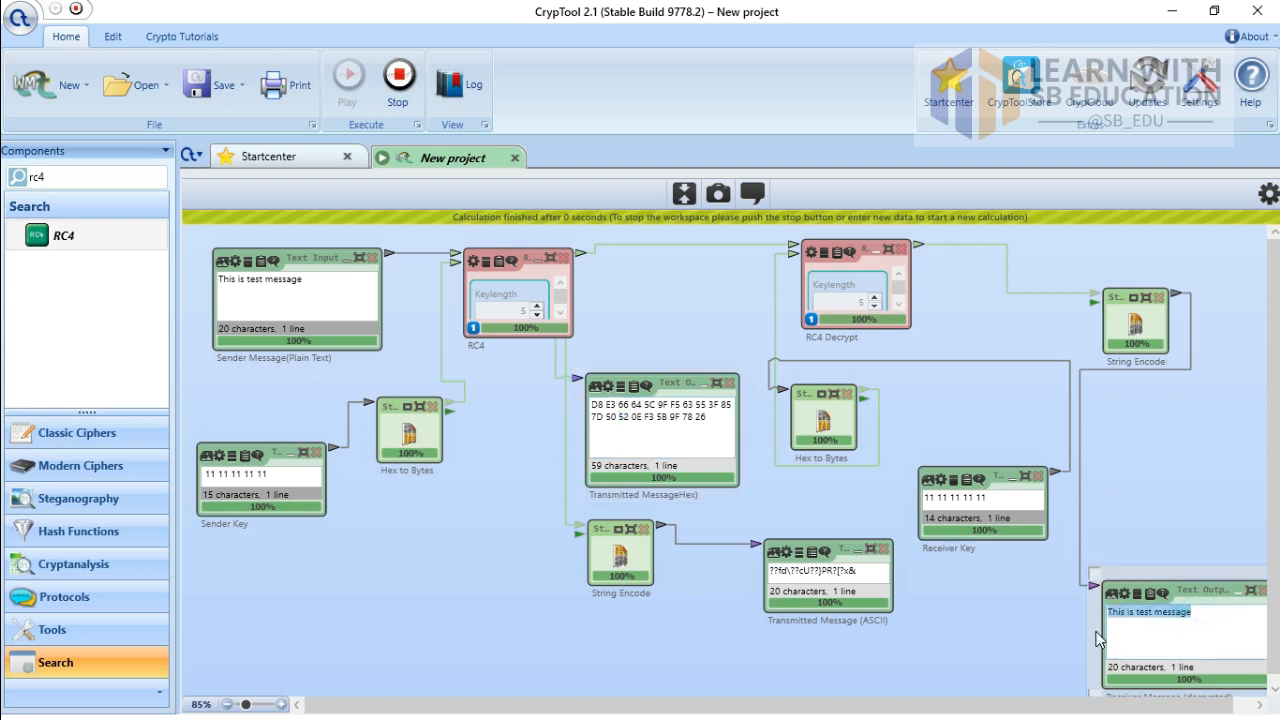
click(1167, 637)
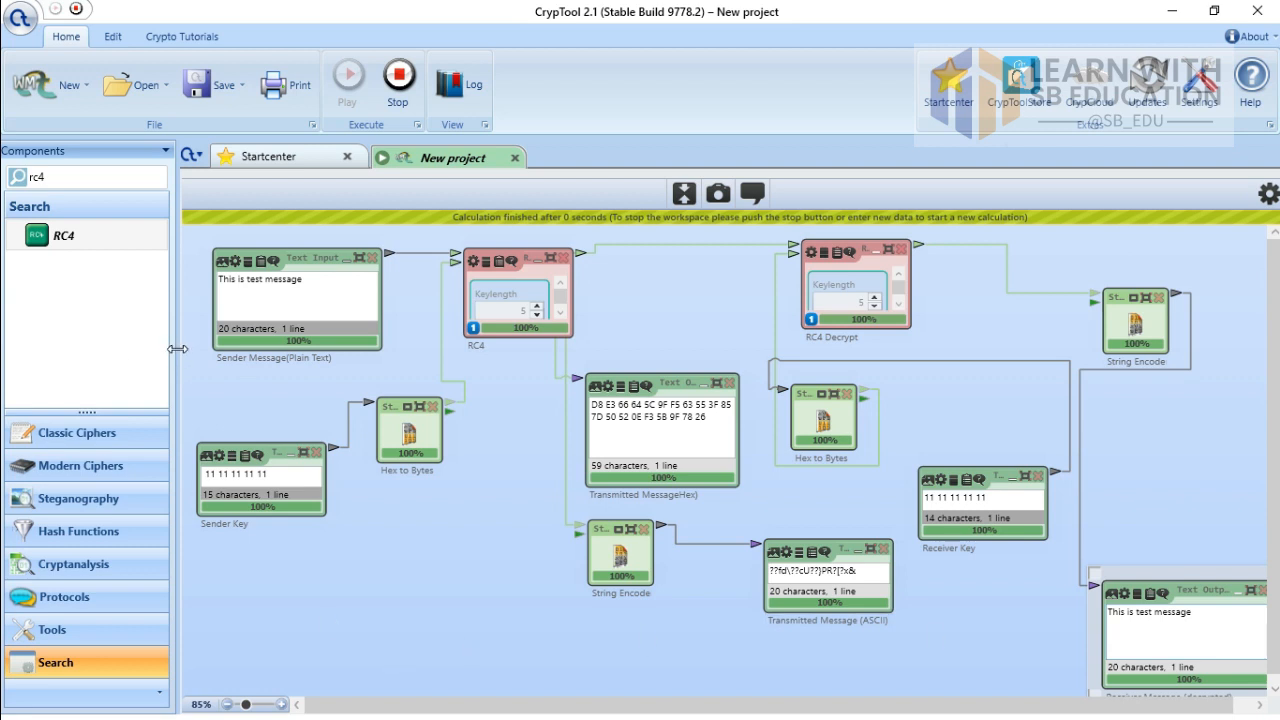
Step: Narrow the Components panel and zoom the RC4 workflow to 115%
drag(176, 357, 74, 356)
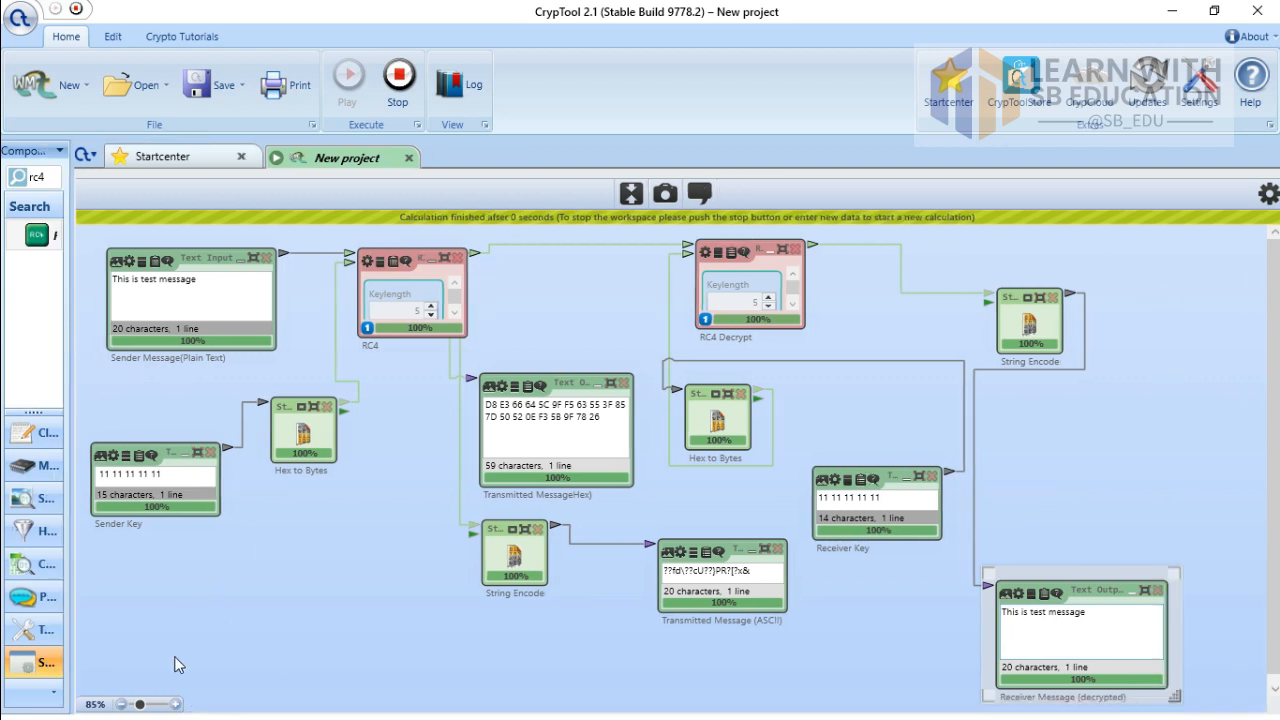
click(175, 704)
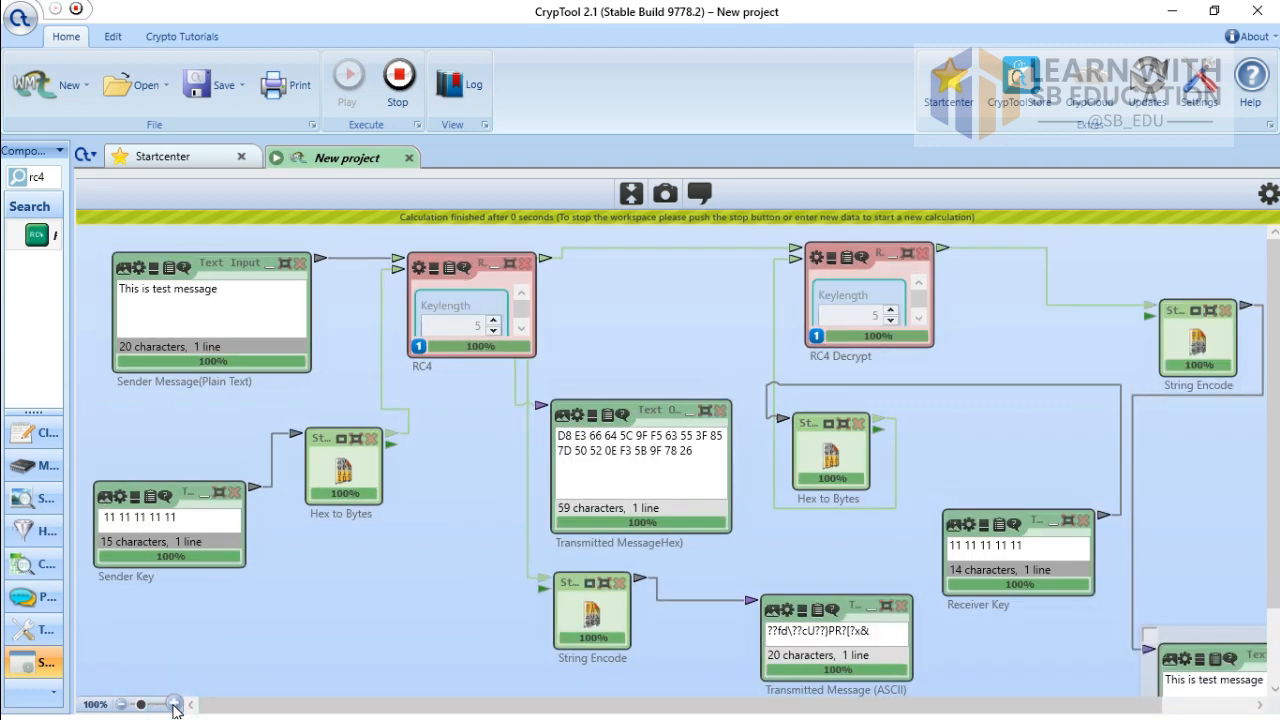
click(175, 704)
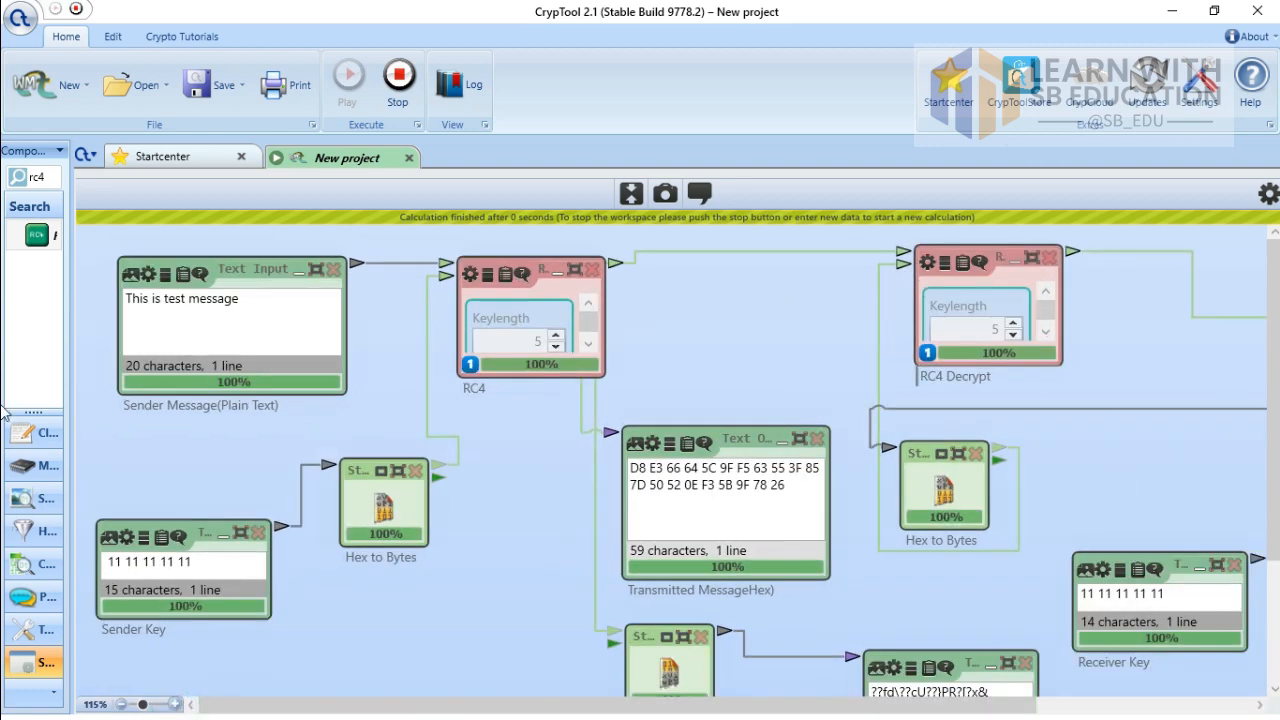